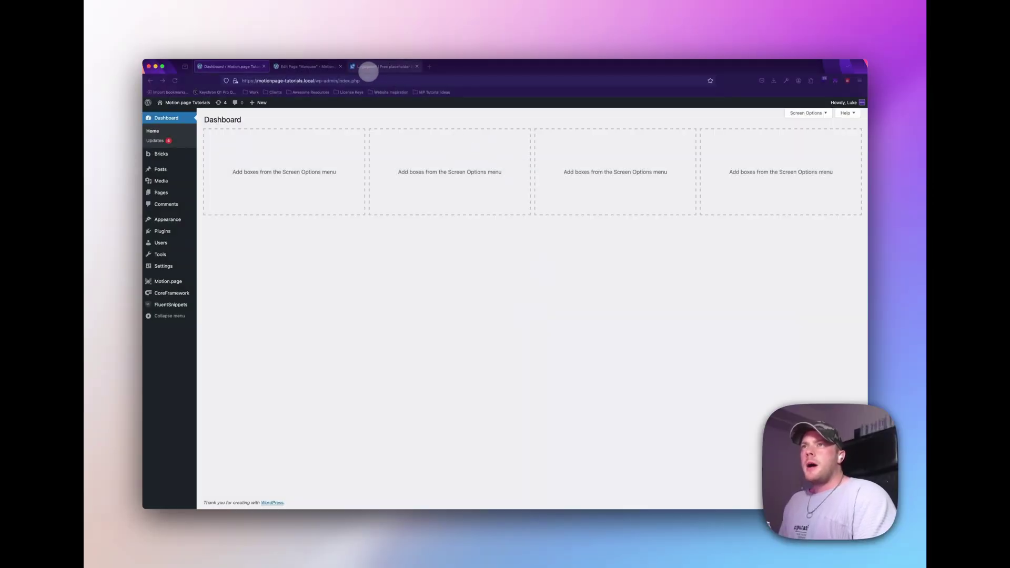
Look over the free placeholder logos on the Logoipsum site
left_click(368, 67)
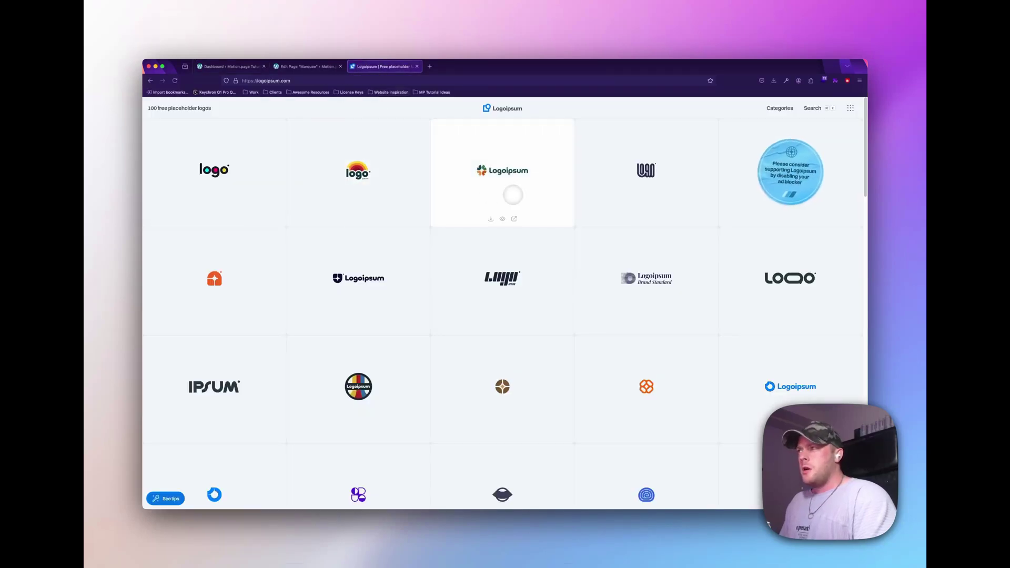
scroll(583, 239, "down", 3)
scroll(421, 242, "up", 3)
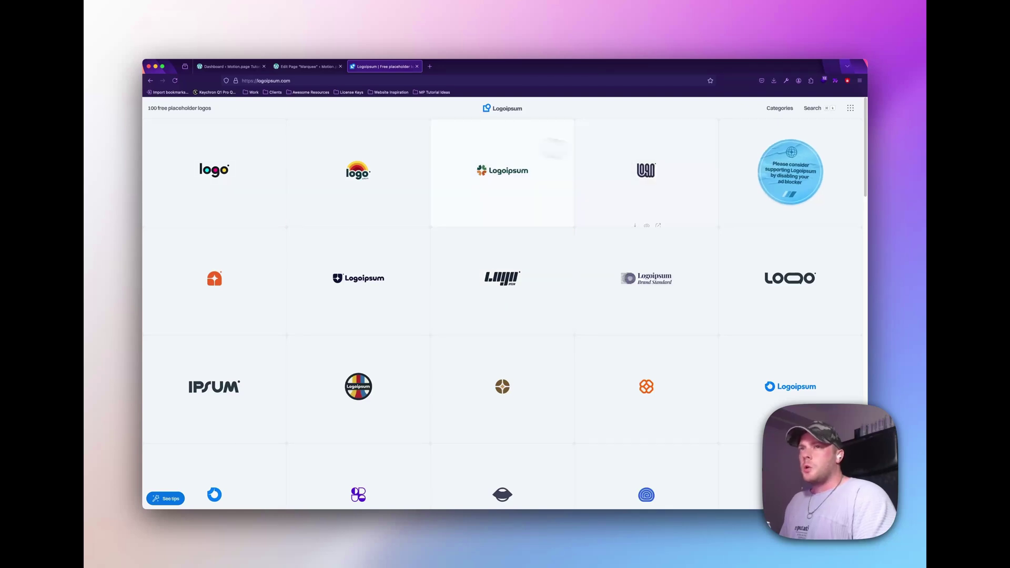
Open the Marquee page from the WordPress pages list for editing with Bricks
left_click(228, 66)
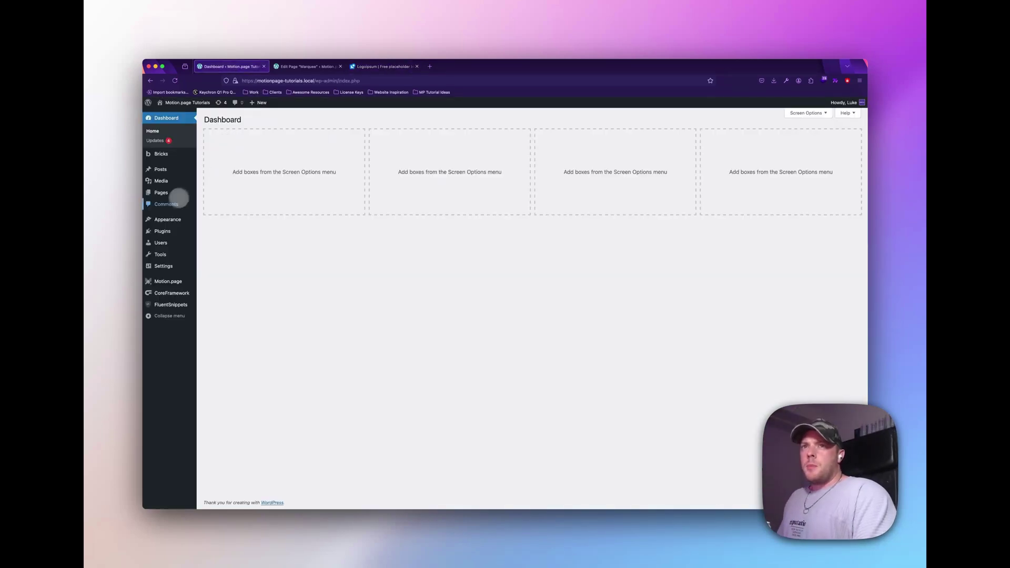
left_click(213, 195)
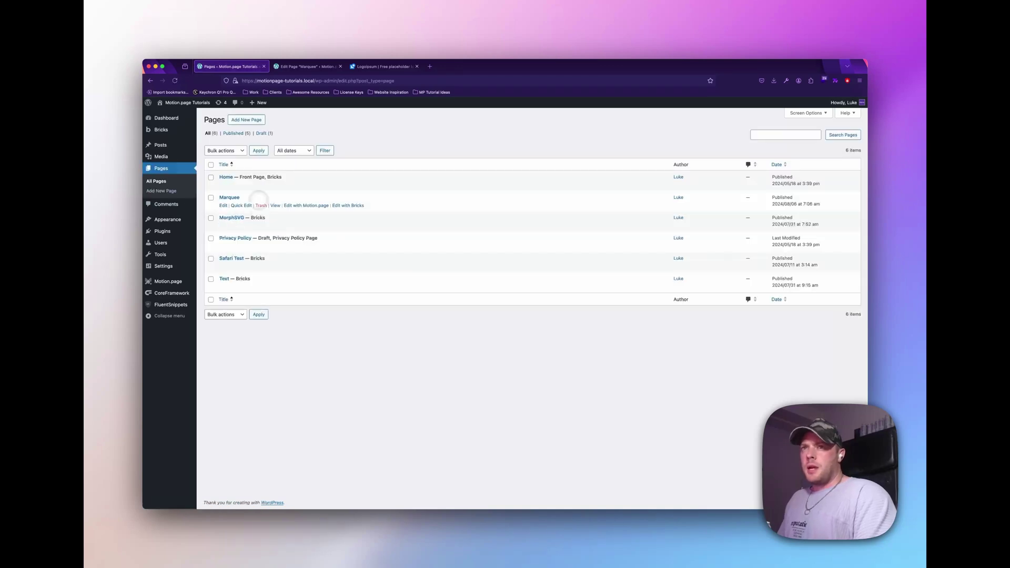
left_click(224, 196)
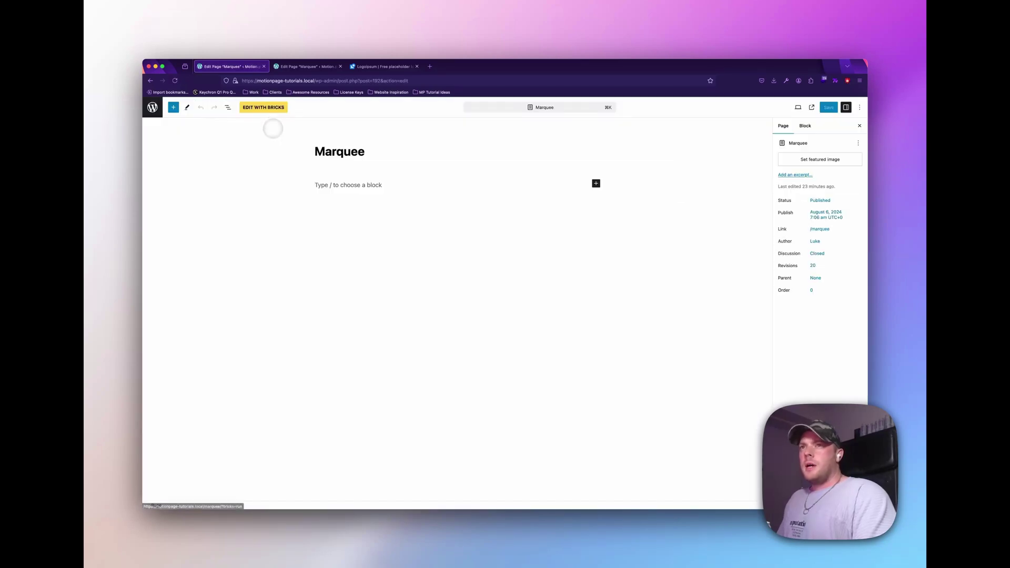
left_click(262, 110)
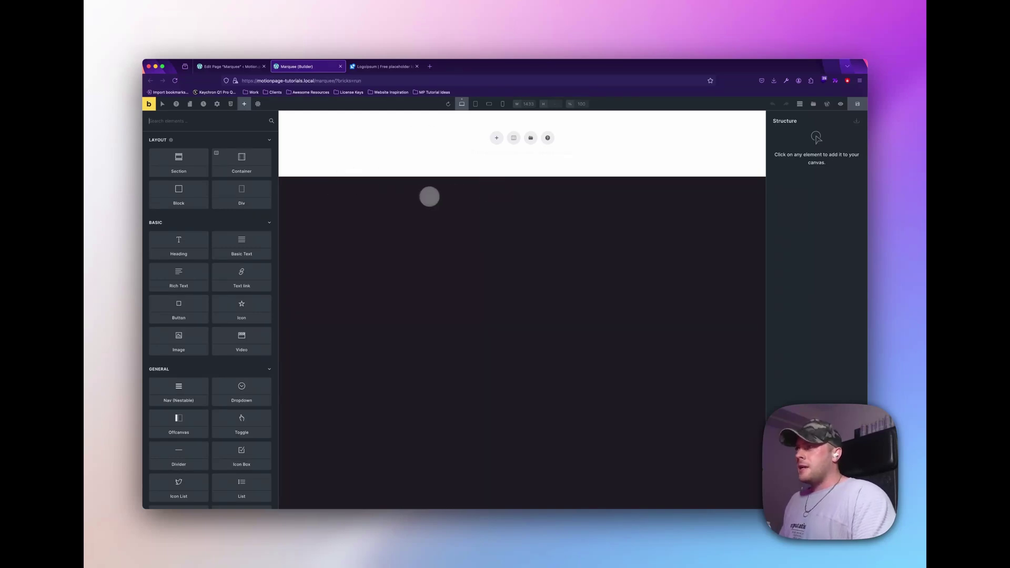
Insert the Content 10 template from the Violet UI Kit and collapse it in the page structure
left_click(813, 104)
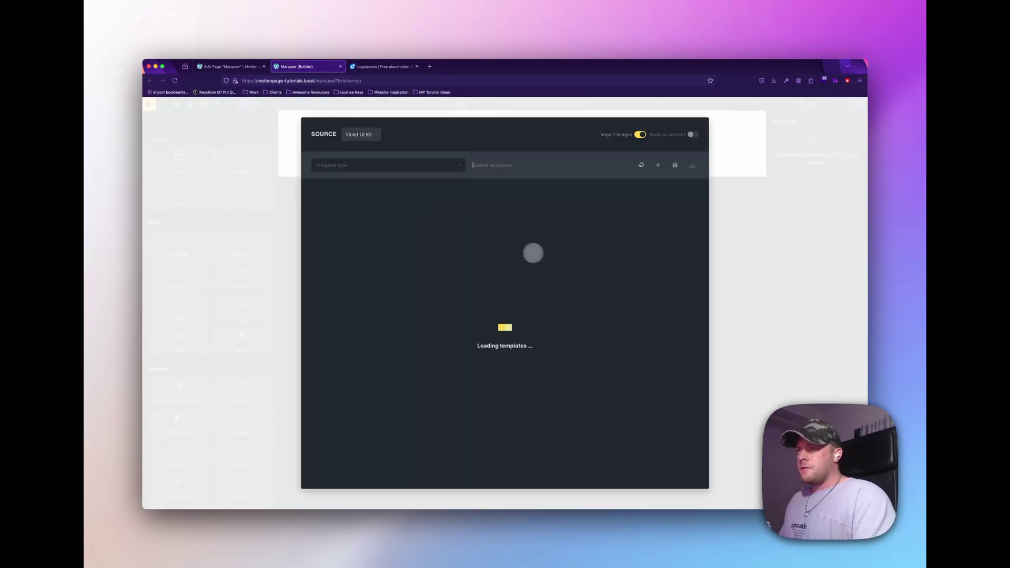
left_click(503, 303)
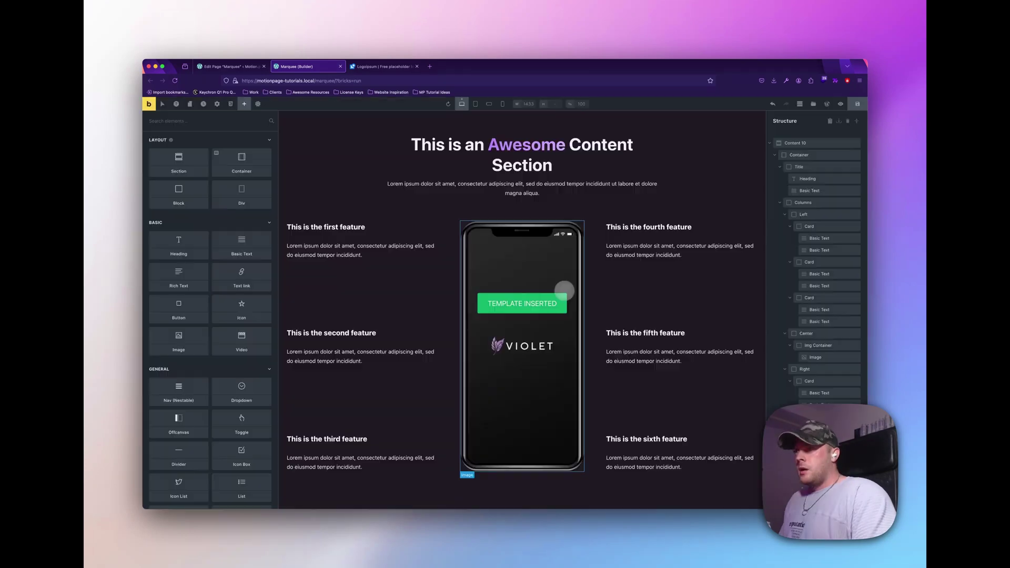
left_click(769, 143)
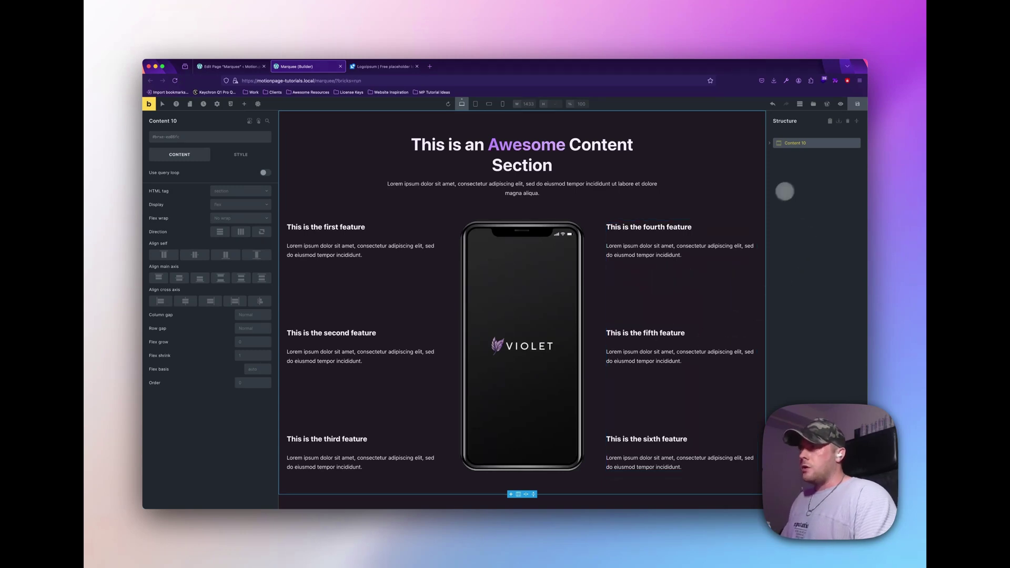
left_click(784, 192)
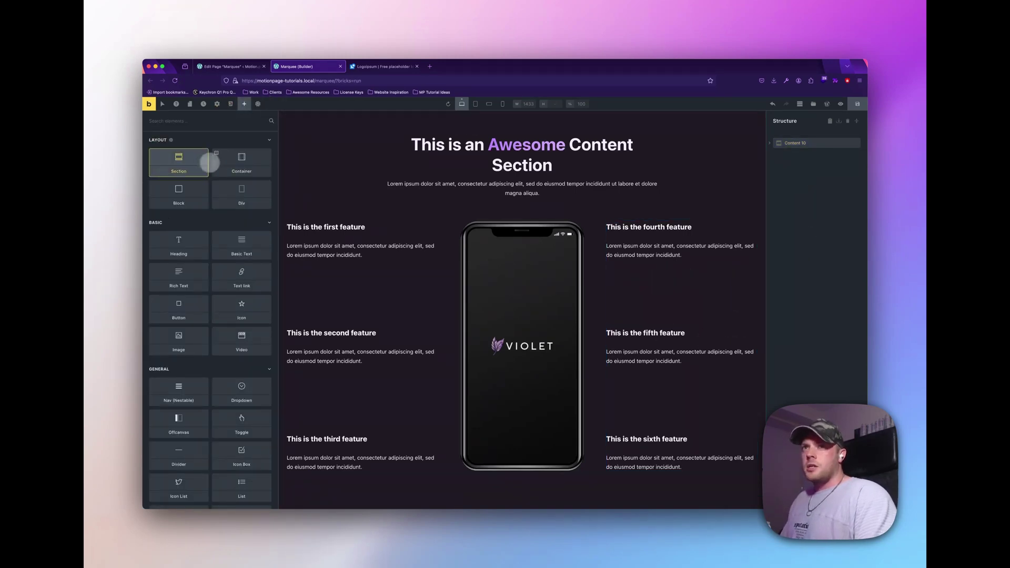
Add a section below Content 10 and place a block inside its container
left_click(179, 160)
left_click(809, 167)
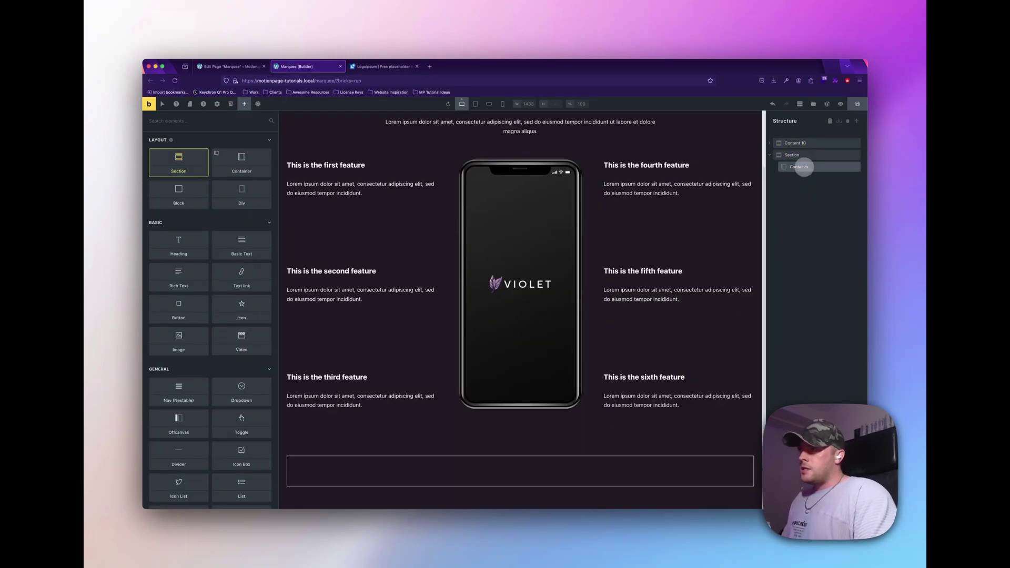
left_click(244, 104)
left_click_drag(192, 192, 816, 178)
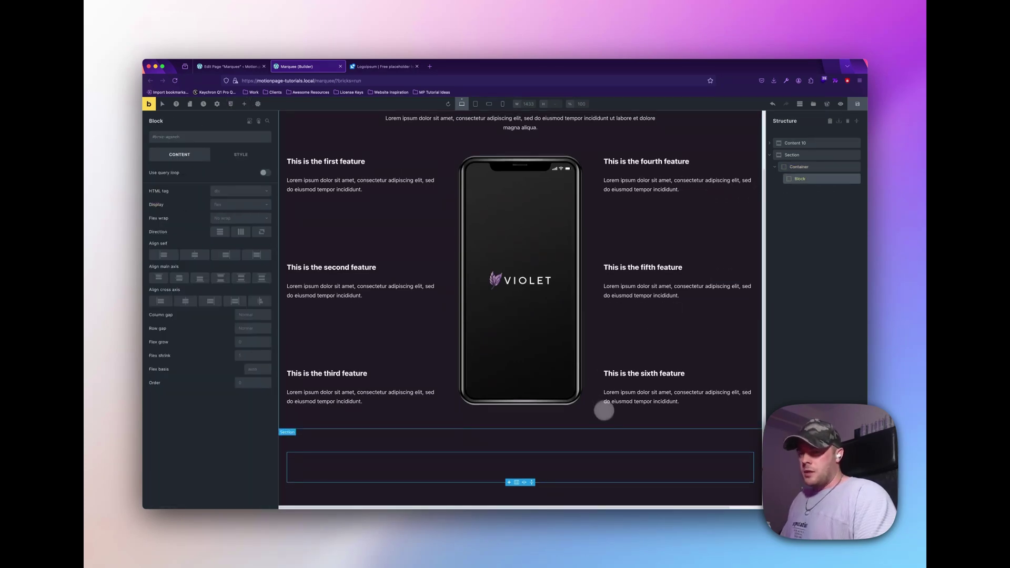
Rename the block inside the container as Wrapper
double_click(800, 179)
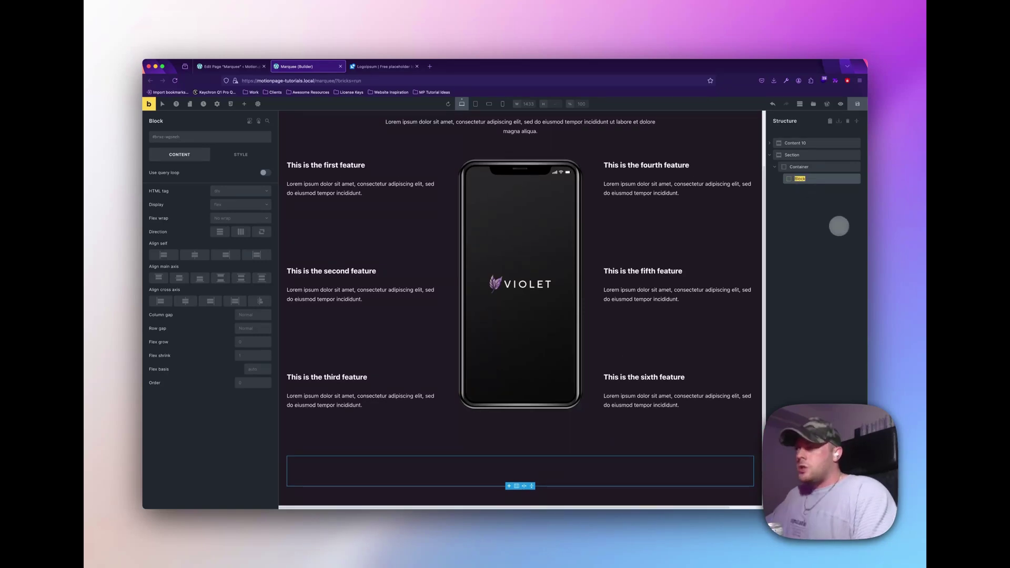
type("Wrapper")
key("Return")
scroll(474, 424, "down", 1)
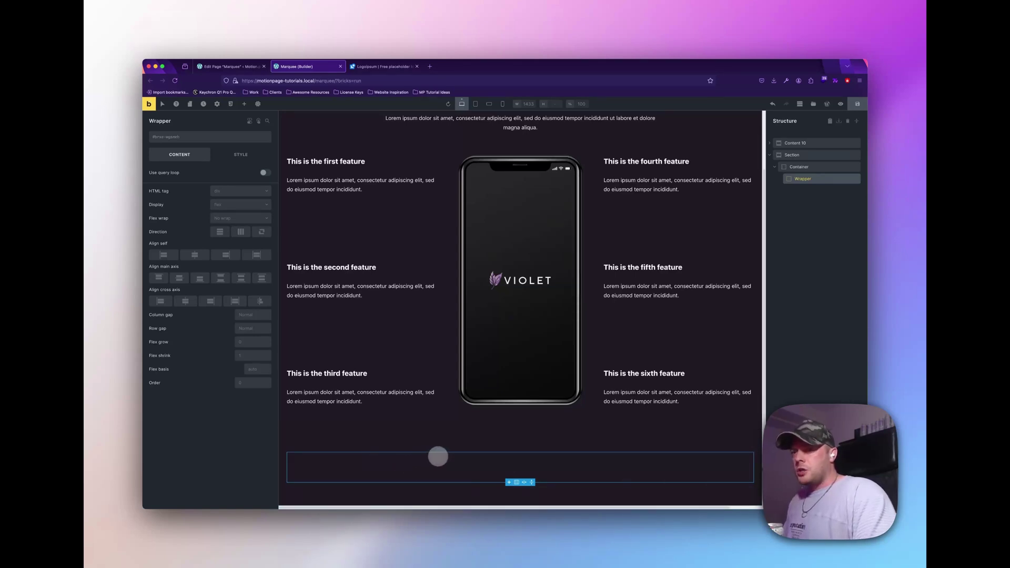
Add a block named Row-1-1 inside the Wrapper and duplicate it
left_click(258, 104)
left_click(244, 103)
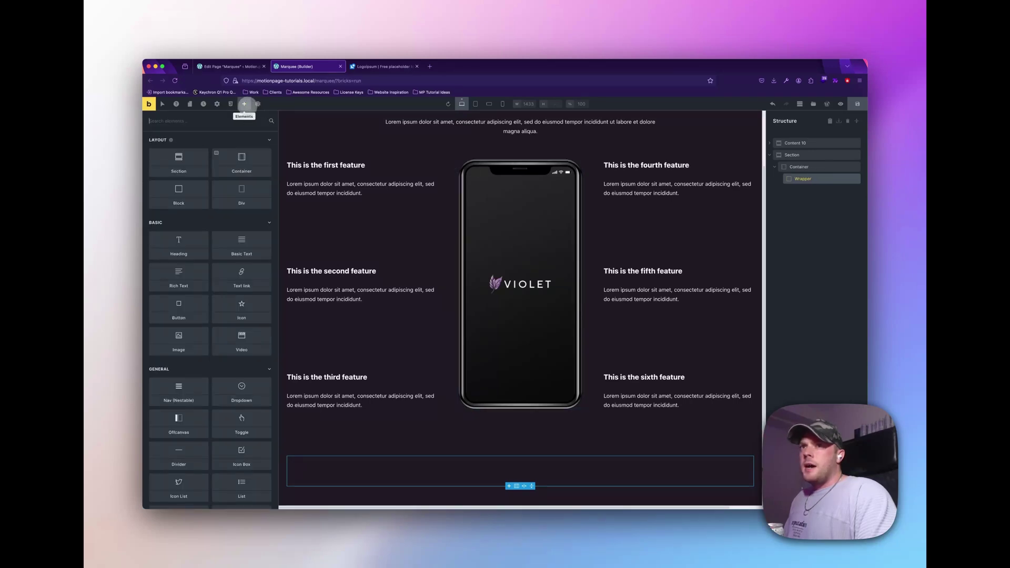
left_click(179, 195)
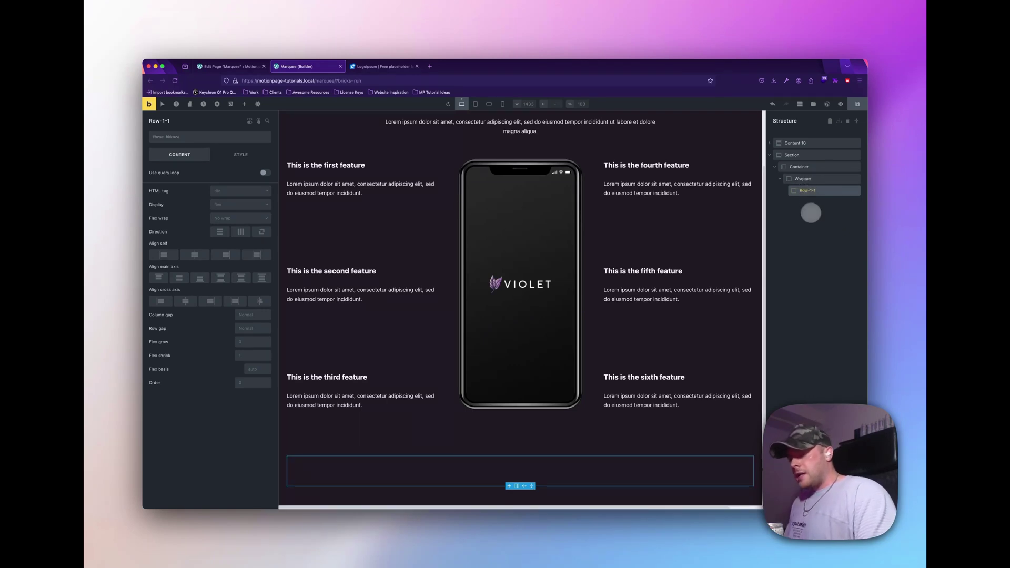
key("super+d")
scroll(695, 277, "down", 1)
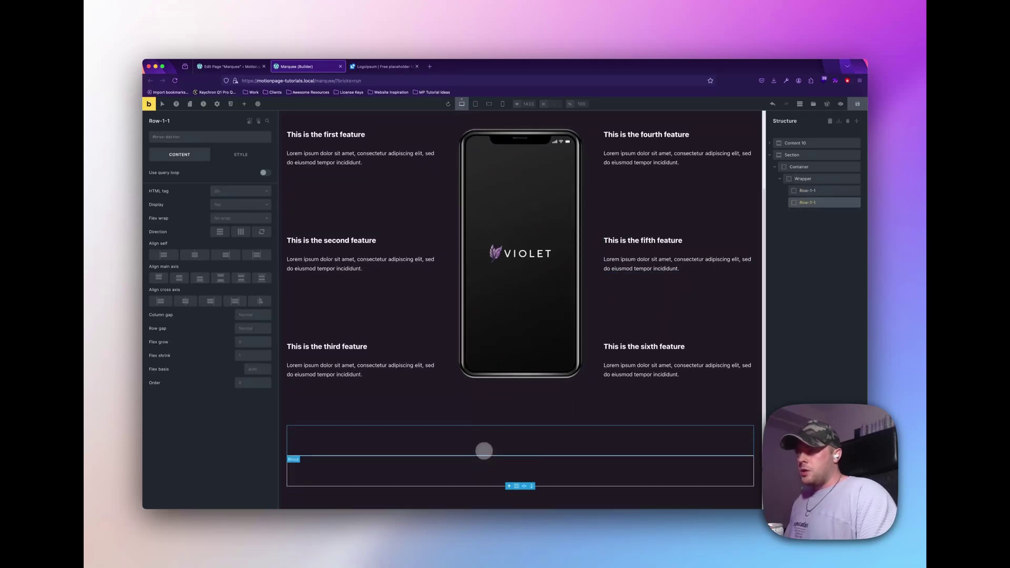
Assign the class marquee-wrapper to the Wrapper block and set its direction to horizontal
left_click(803, 179)
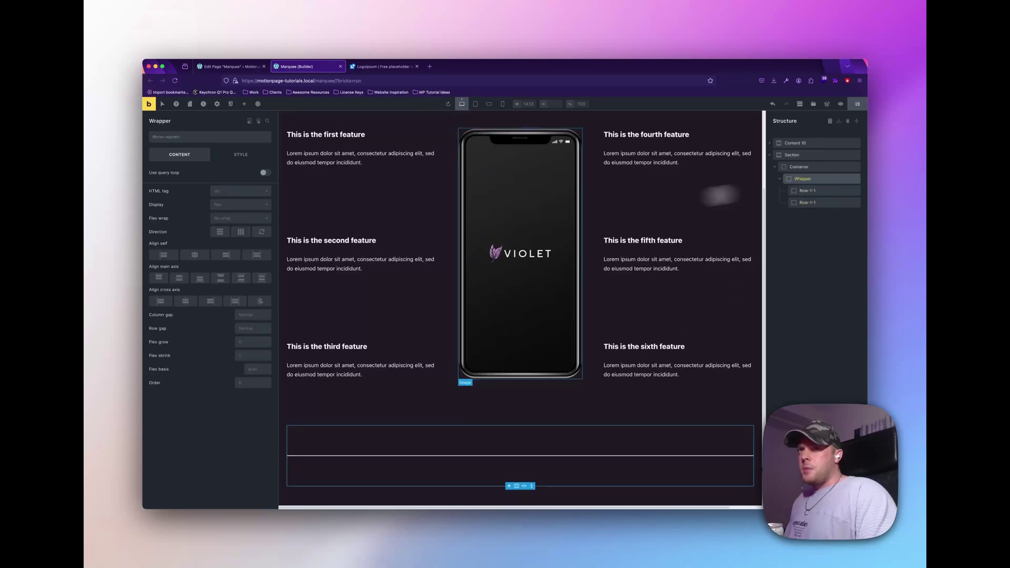
left_click(196, 138)
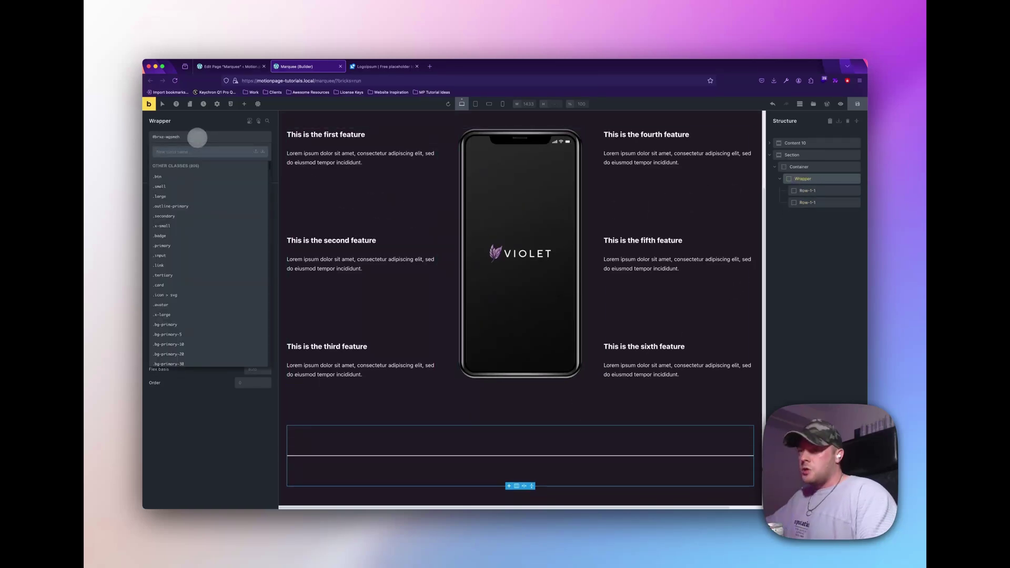
type(".mar")
type("quee-wrap")
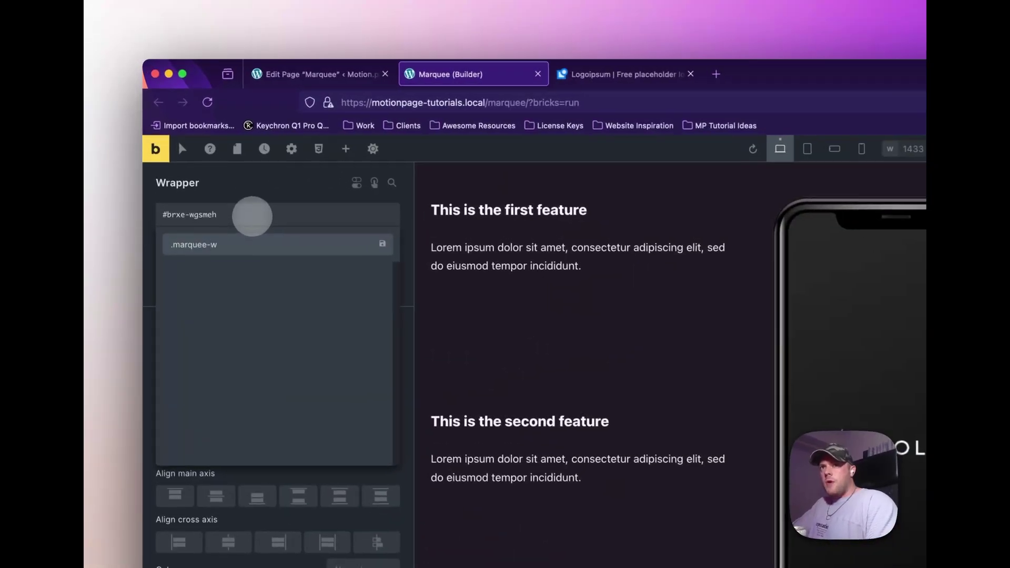
type("per")
key("Return")
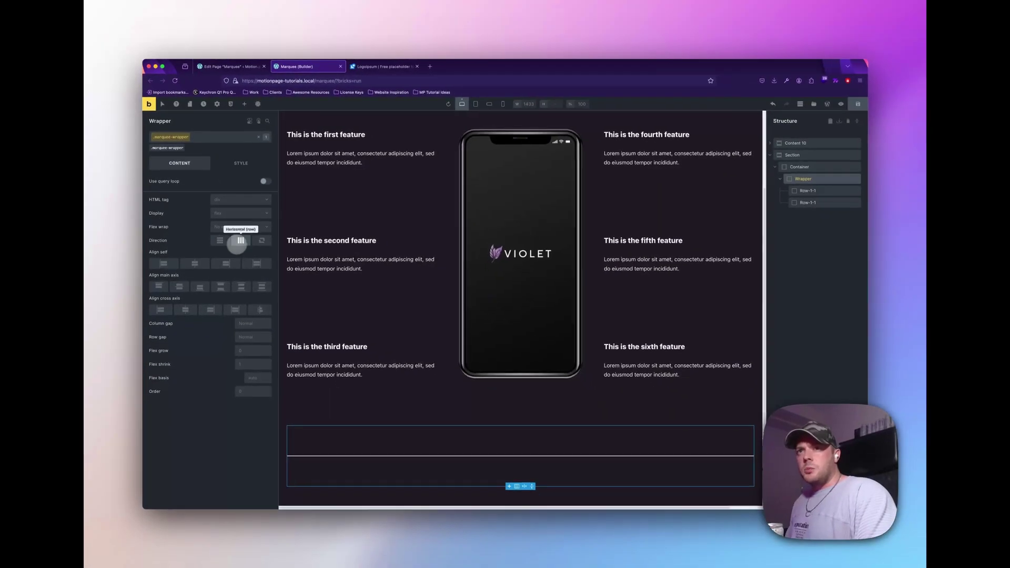
left_click(240, 240)
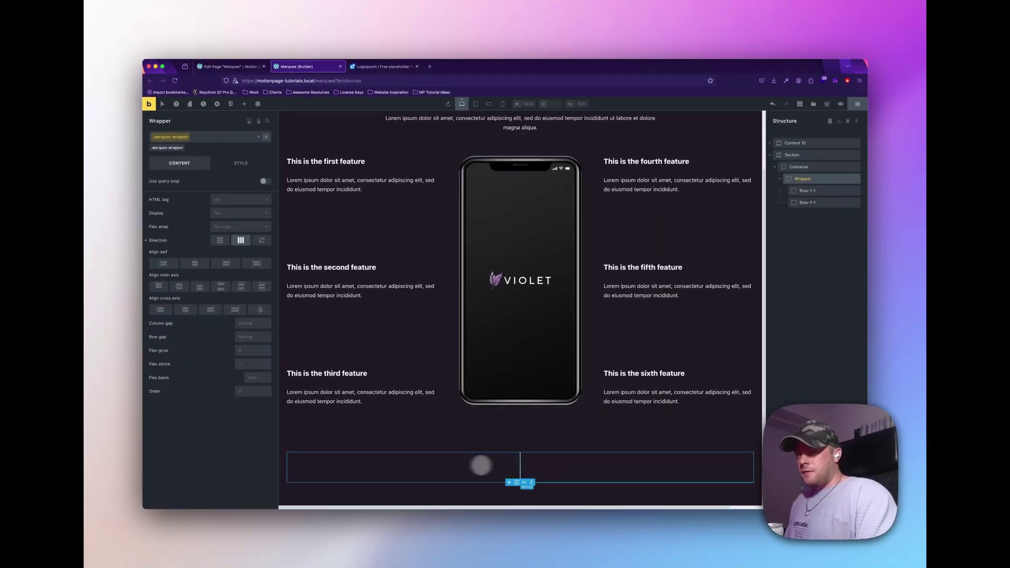
Rename the duplicated row as Row-1-2 and set the minimum width of Row-1-1 to 100%
double_click(842, 206)
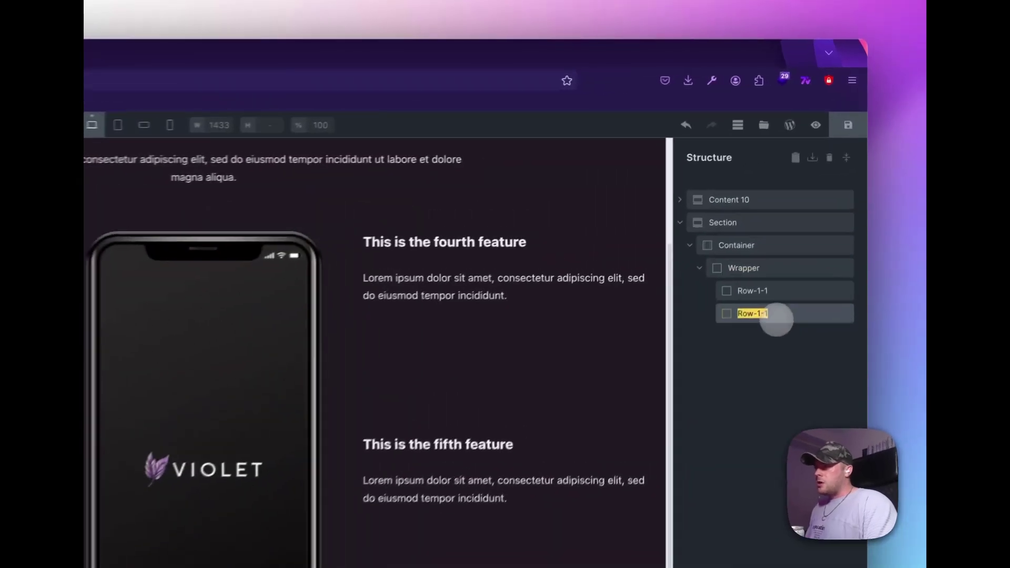
left_click(842, 206)
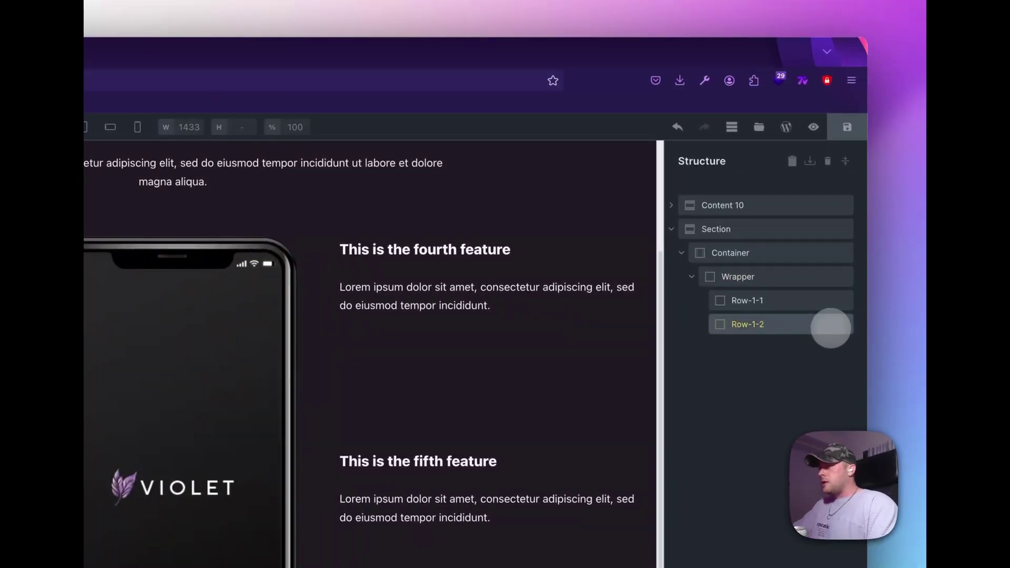
left_click(778, 300)
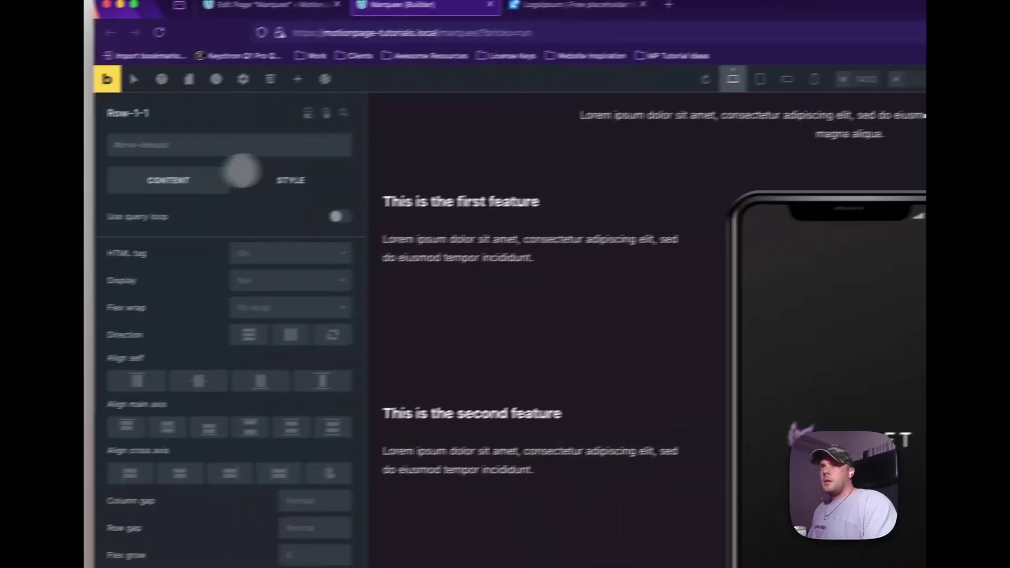
left_click(184, 215)
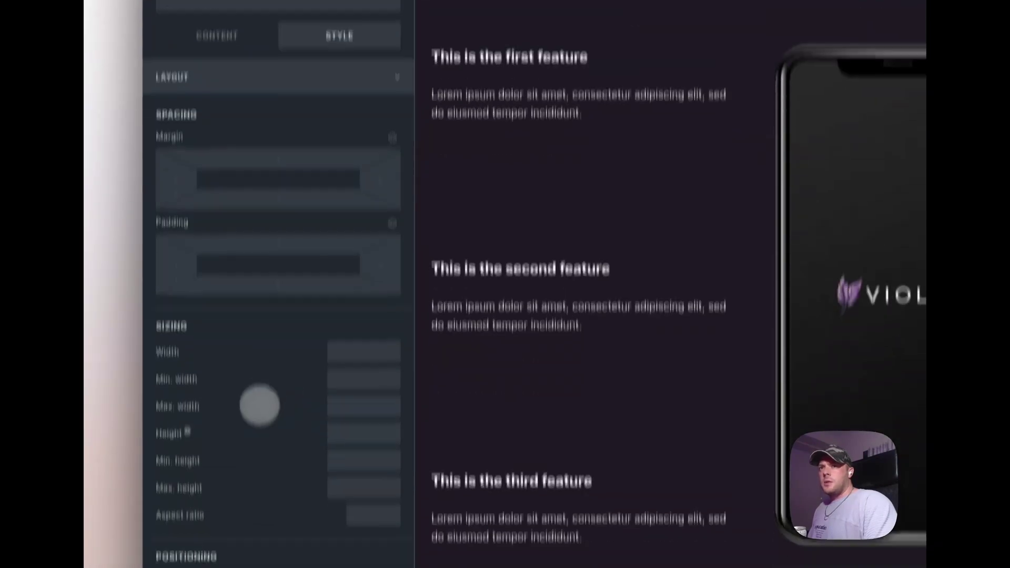
left_click(340, 307)
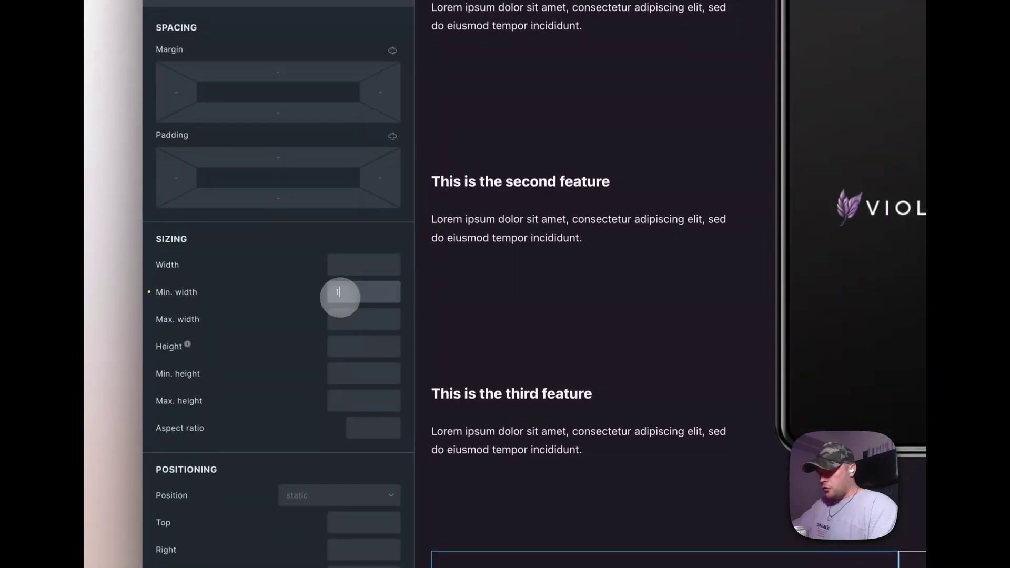
type("100%")
Set the minimum width of Row-1-2 to 100% and check how the rows extend sideways on the canvas
left_click(806, 203)
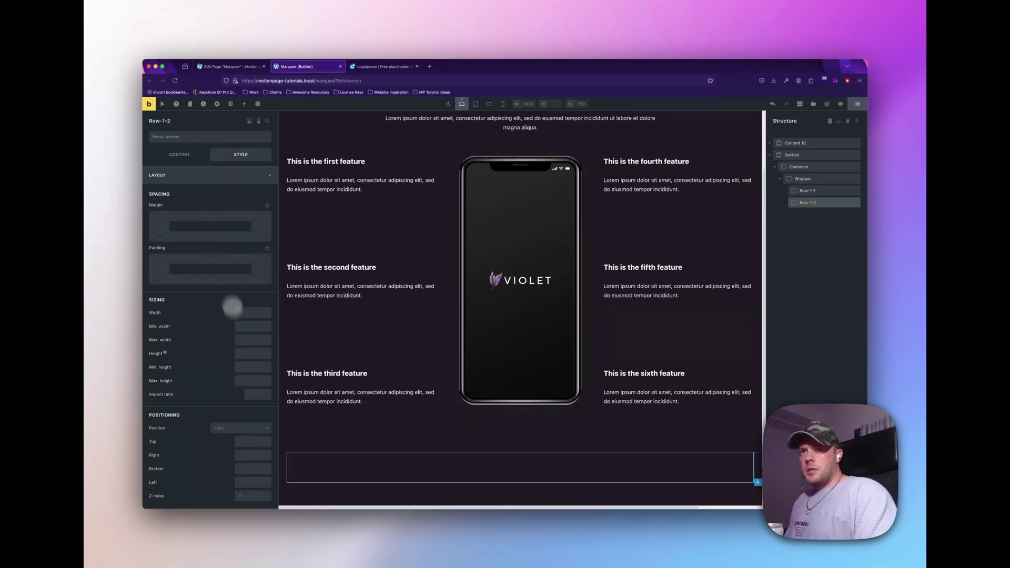
left_click(246, 326)
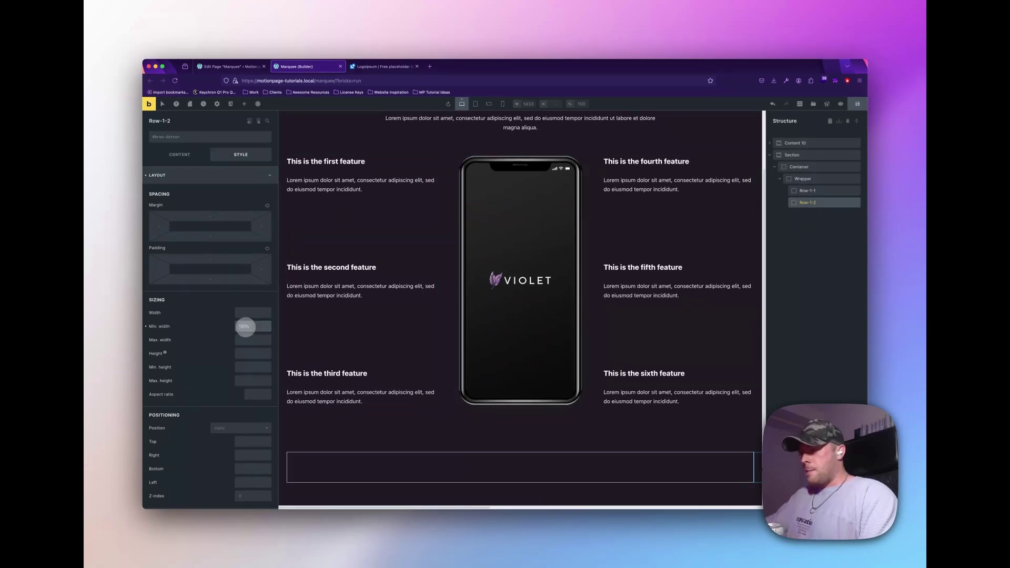
left_click(717, 498)
scroll(717, 498, "right", 2)
scroll(461, 502, "left", 2)
left_click(573, 480)
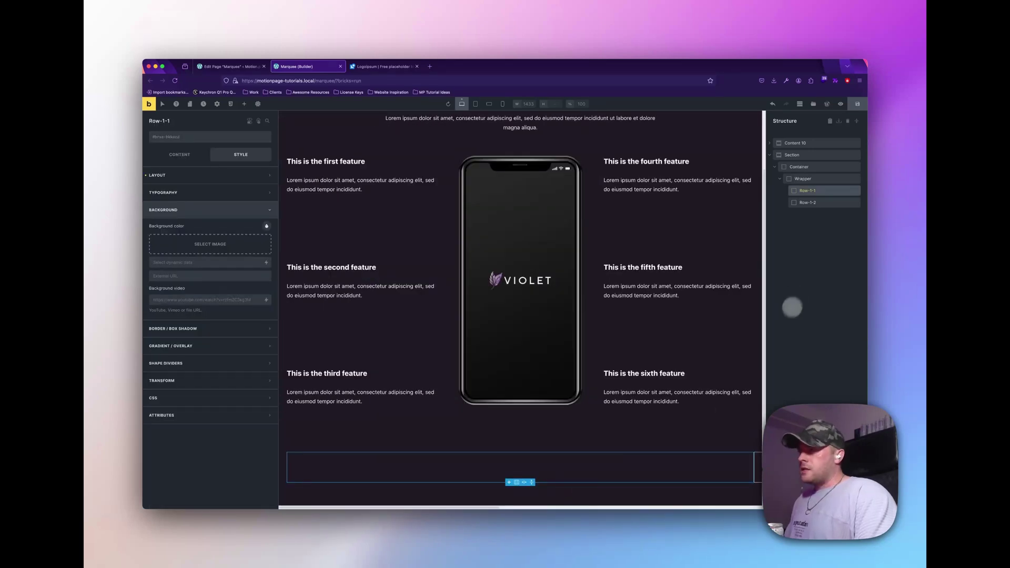
Set the overflow of the marquee-wrapper class to hidden and check the Wrapper's edge on the canvas
left_click(804, 179)
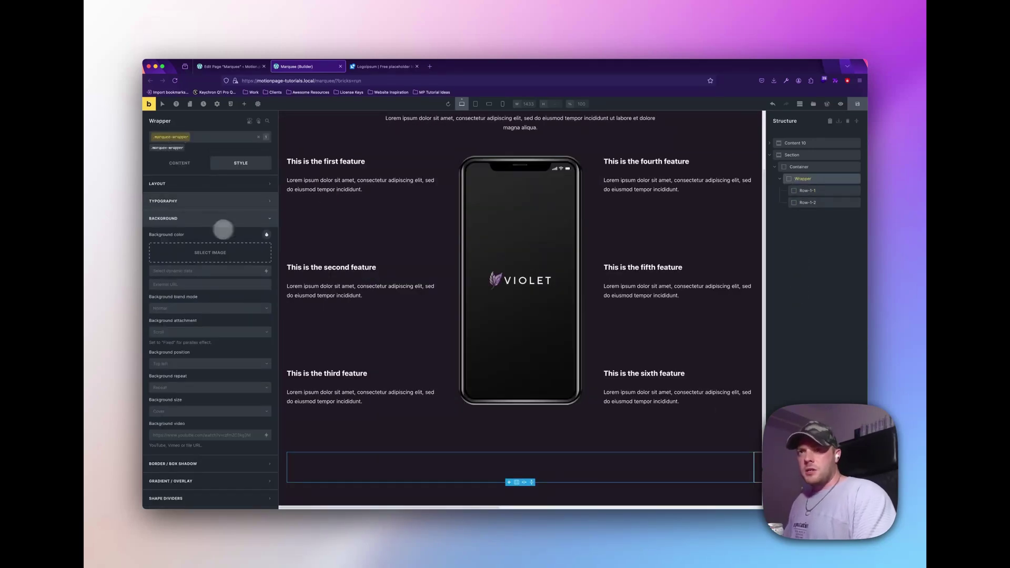
left_click(218, 188)
scroll(210, 237, "down", 5)
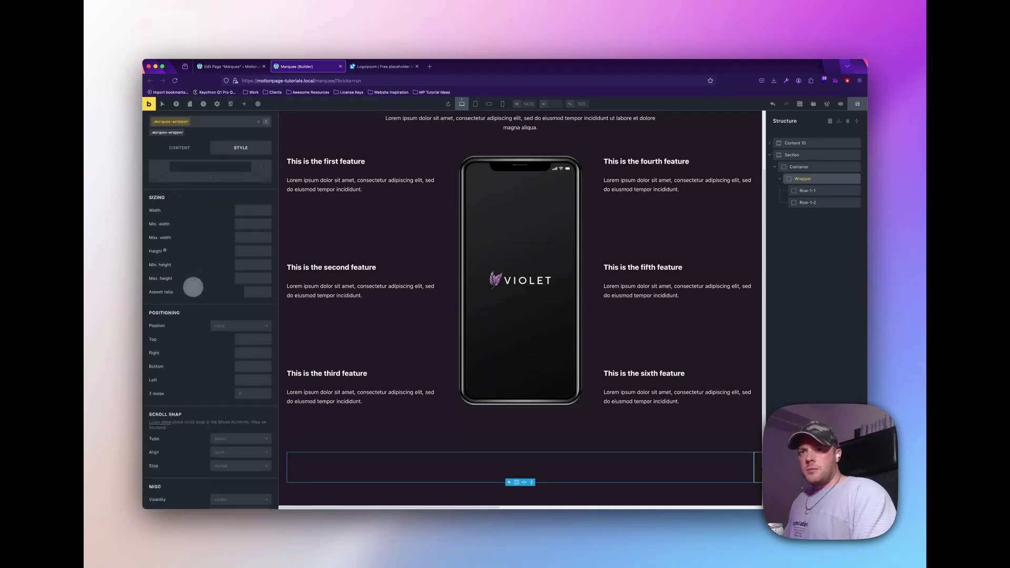
left_click(223, 368)
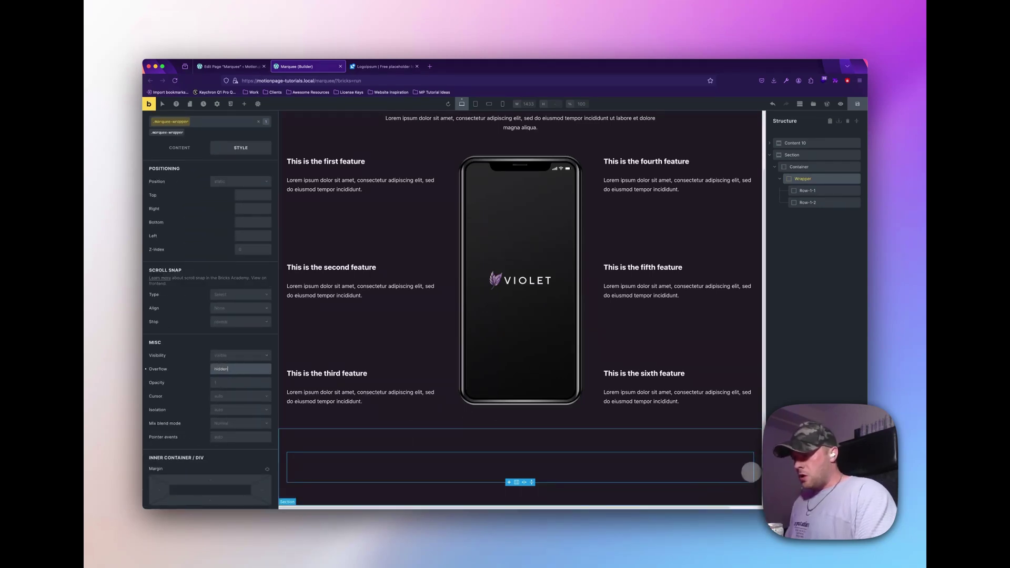
left_click(811, 203)
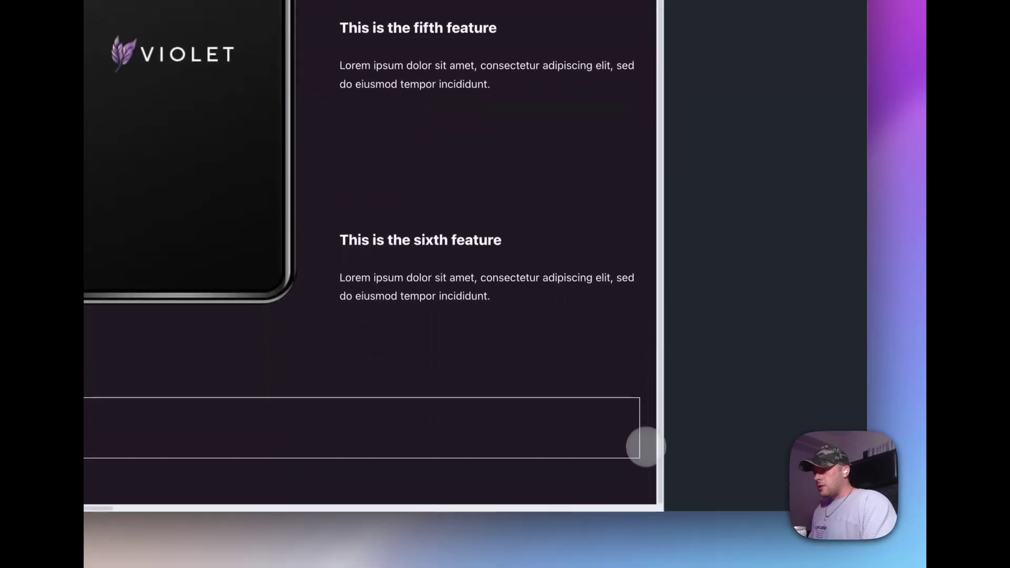
left_click(636, 431)
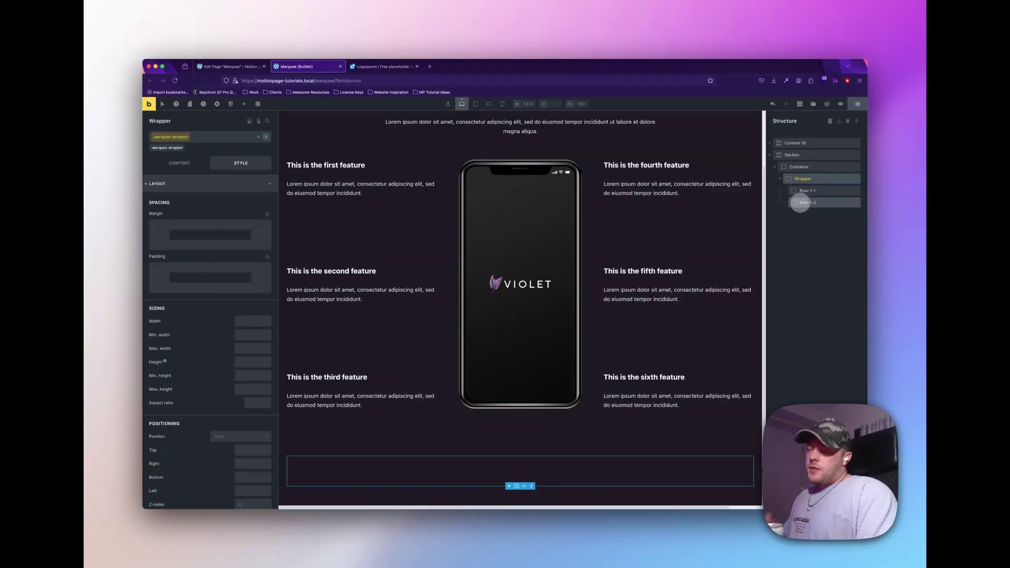
Delete Row-1-2 from the Wrapper and assign the classes columns-4 and gap-1 to Row-1-1
left_click(812, 203)
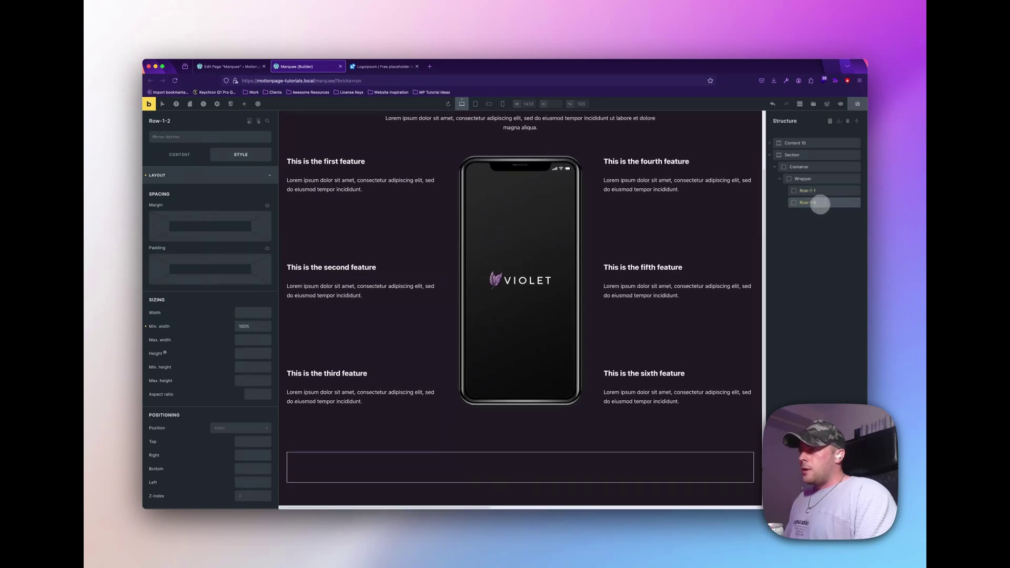
key("Delete")
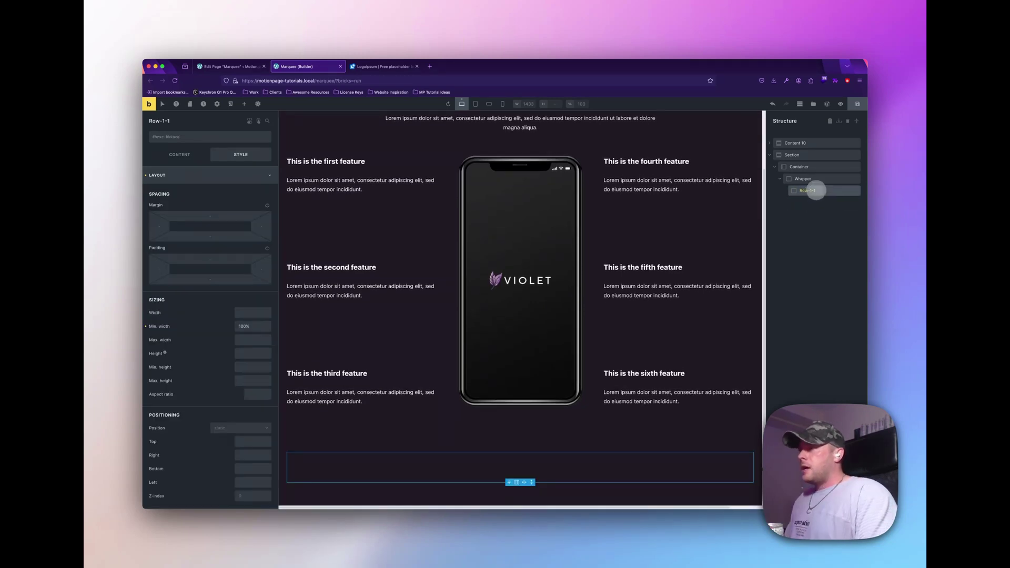
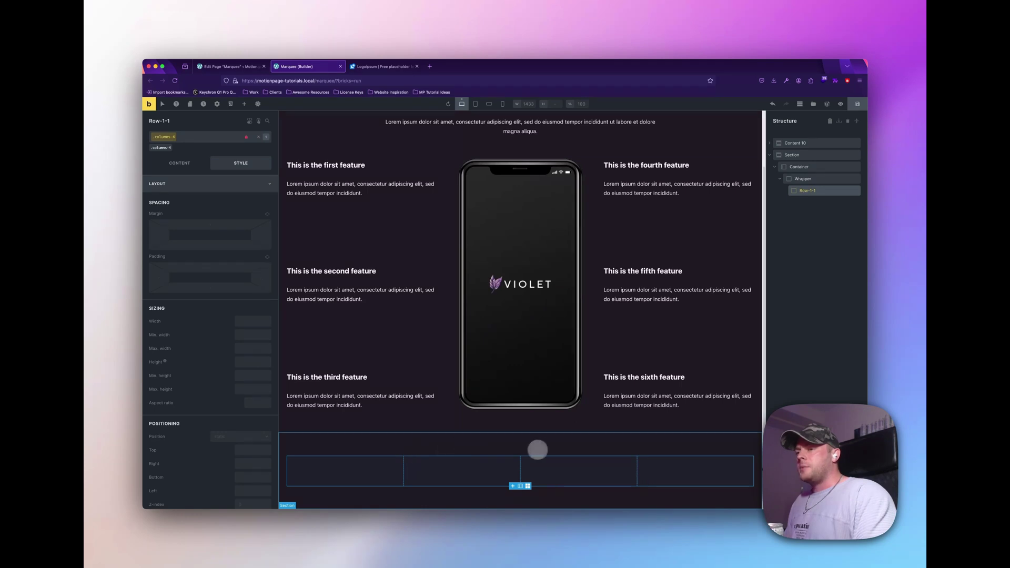
left_click(200, 136)
type("g")
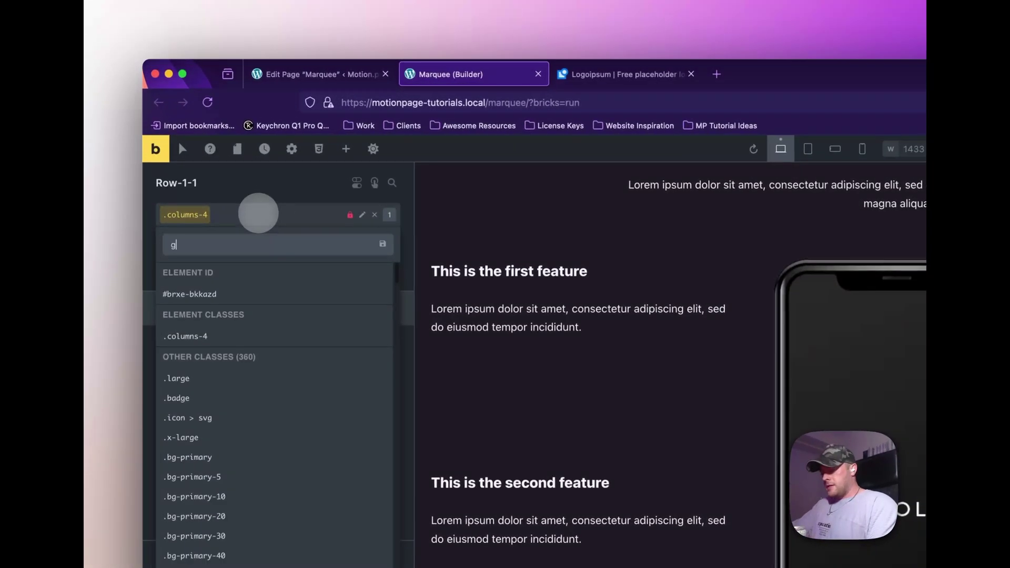
type("ap-1")
key("Return")
left_click(259, 213)
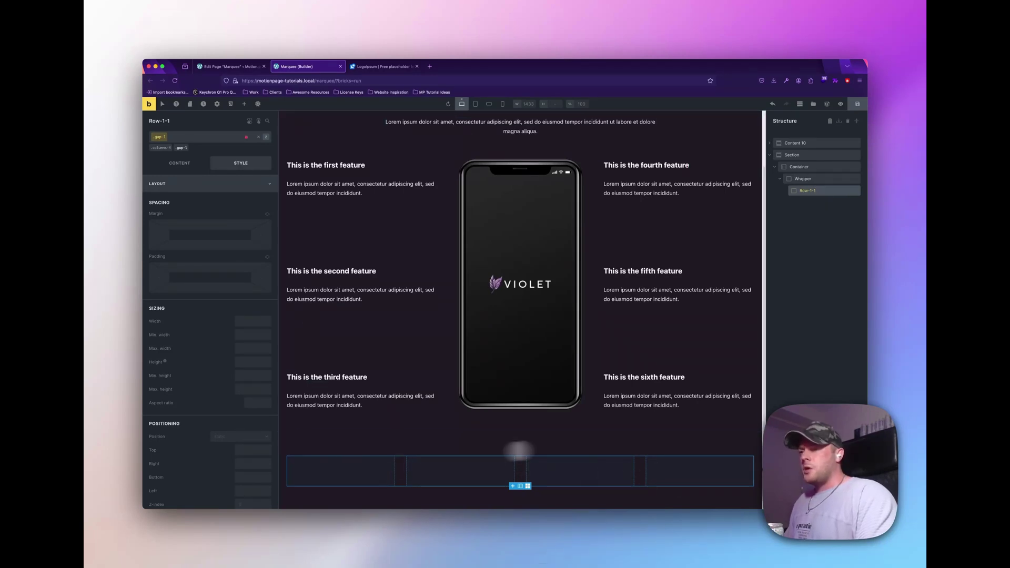
Copy the green and orange Logoipsum logo's SVG into a Code element inside Row-1-1 and enable code execution
left_click(363, 66)
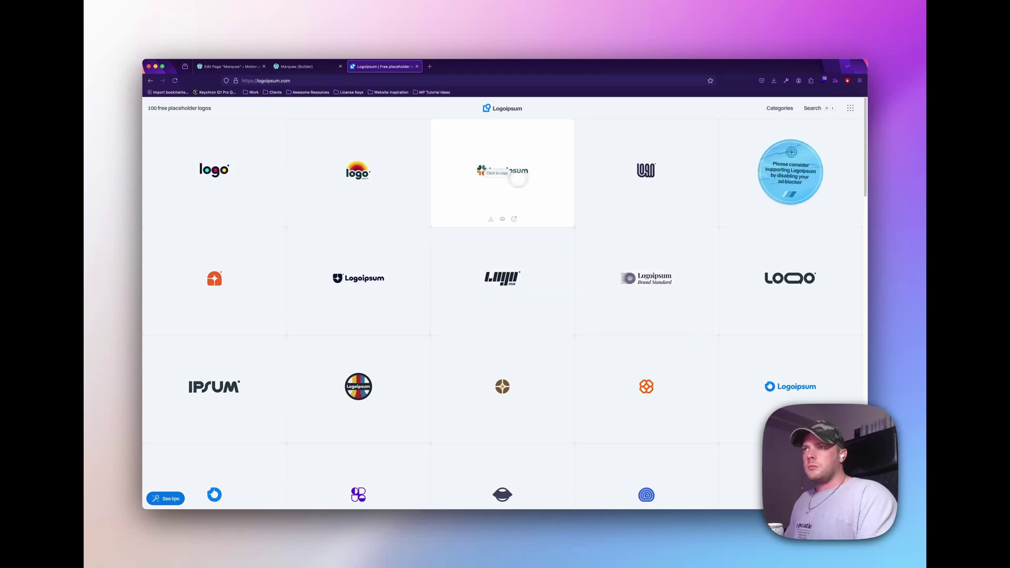
left_click(497, 173)
key("ctrl+shift+Tab")
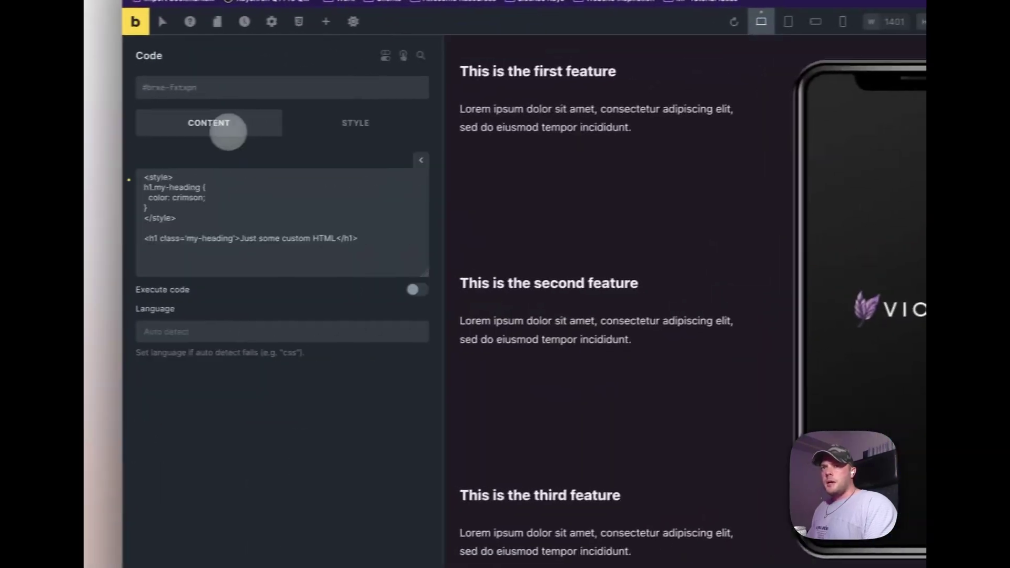
left_click(209, 231)
key("ctrl+a")
key("ctrl+v")
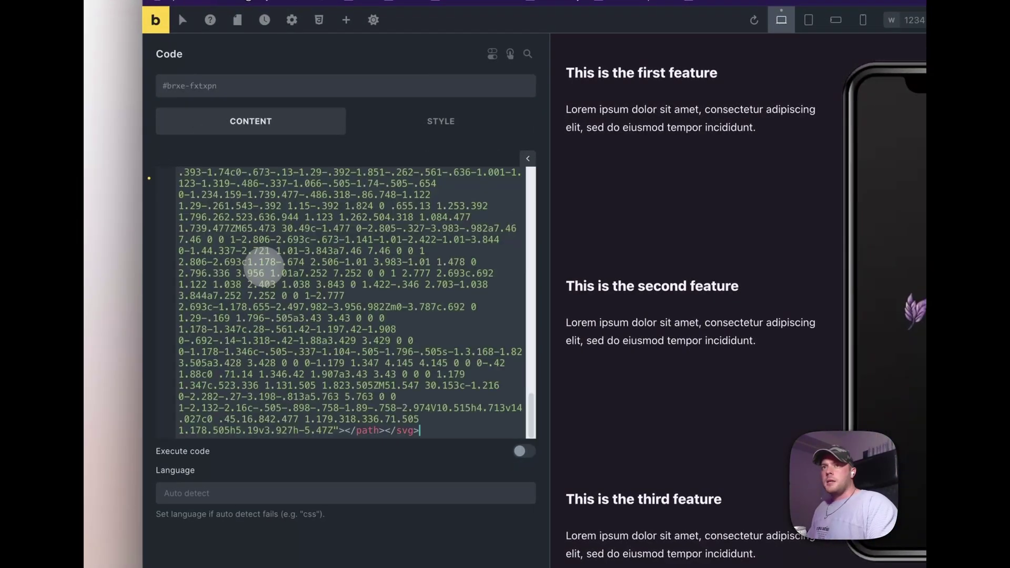
left_click(524, 451)
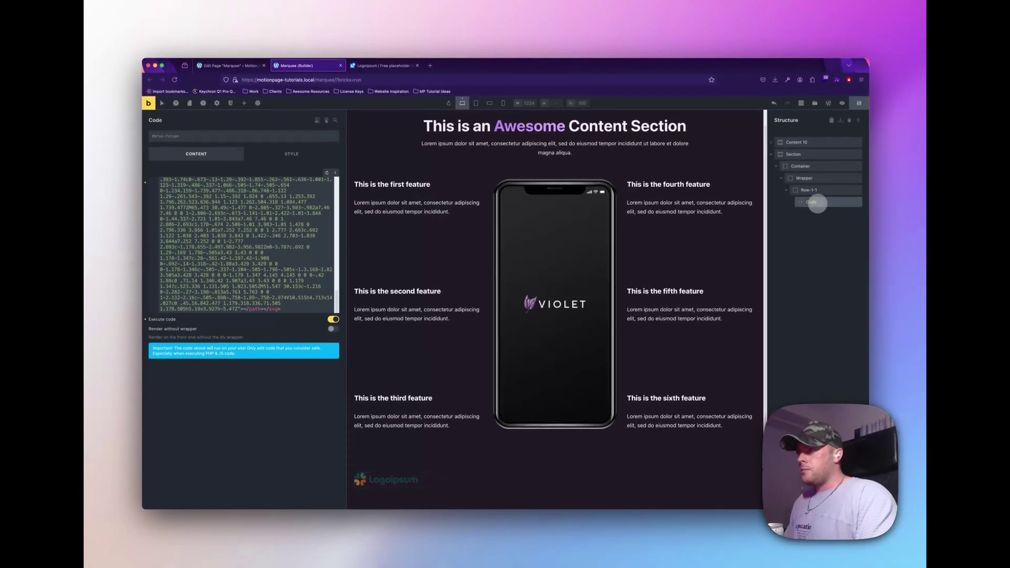
Assign the class text-center to the Code element and duplicate it three times within Row-1-1
left_click(199, 135)
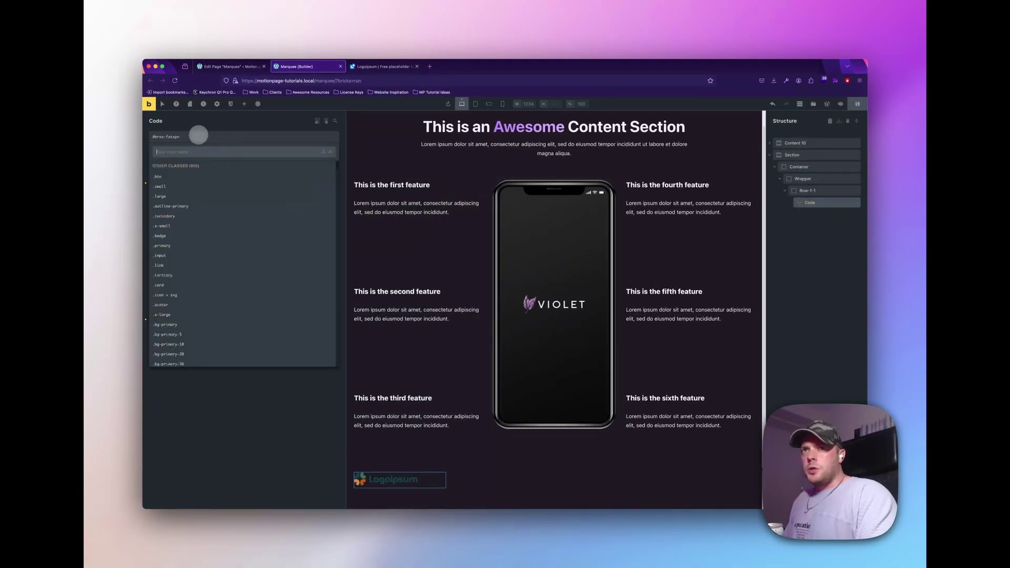
type("text-center")
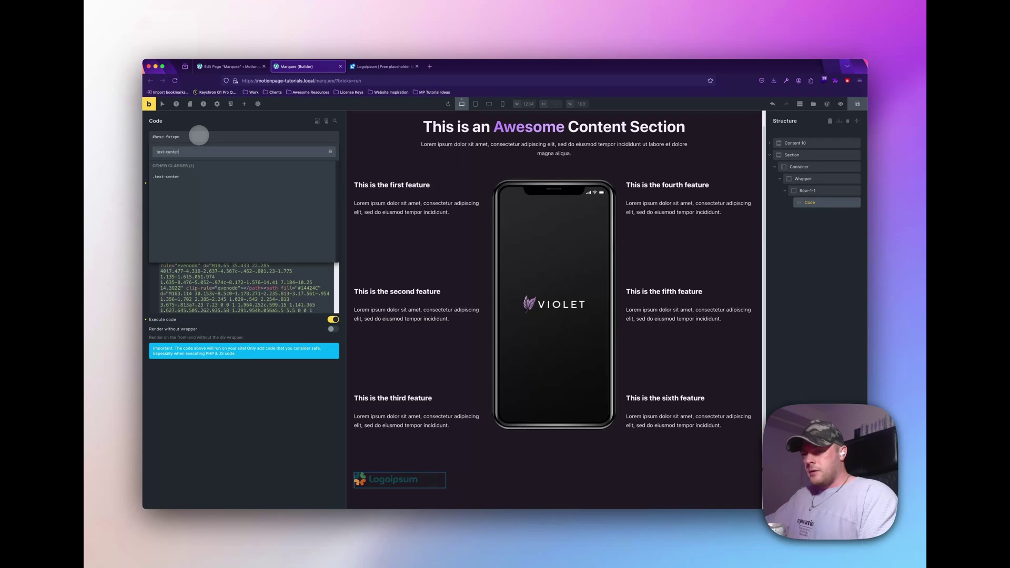
key("Return")
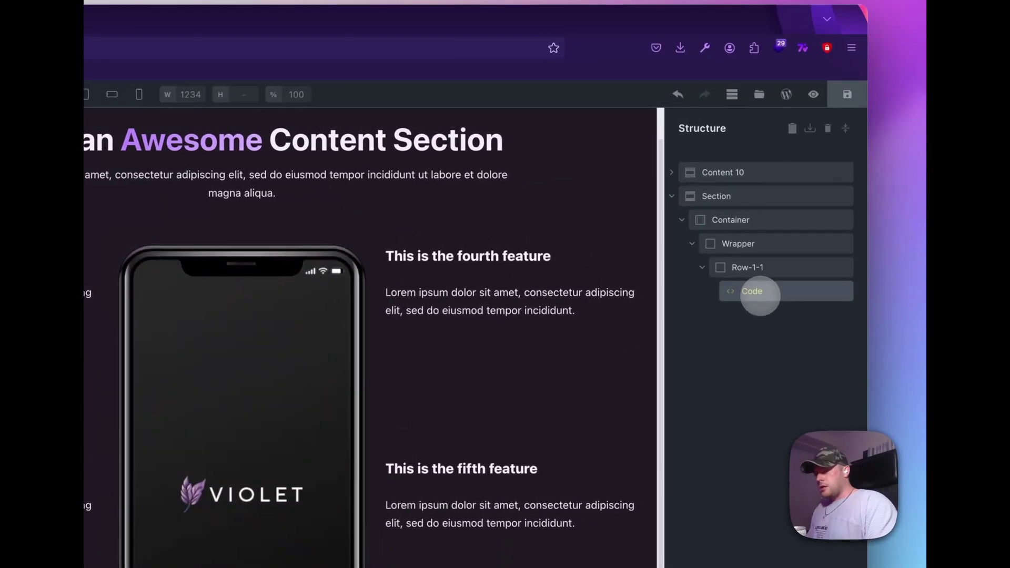
key("super+d")
key("super+d")
key("super+d")
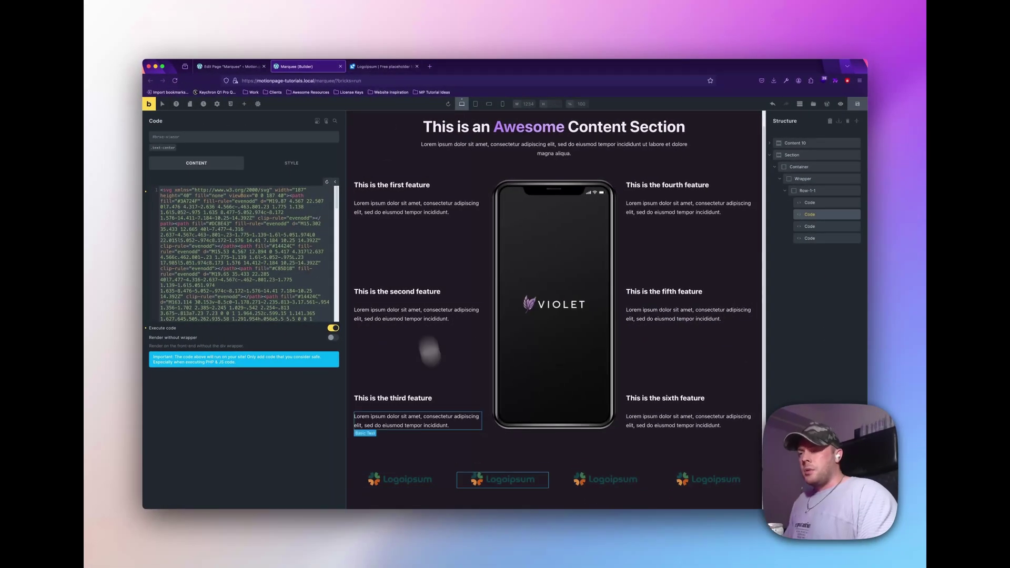
Replace the SVG code in the three duplicated Code elements with different placeholder logos from Logoipsum
left_click(383, 66)
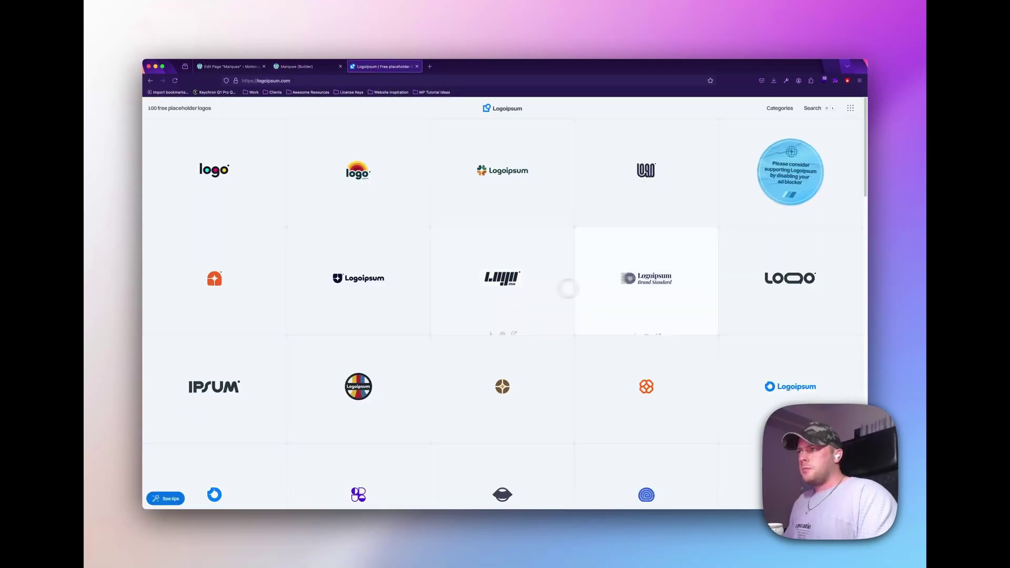
scroll(647, 213, "down", 4)
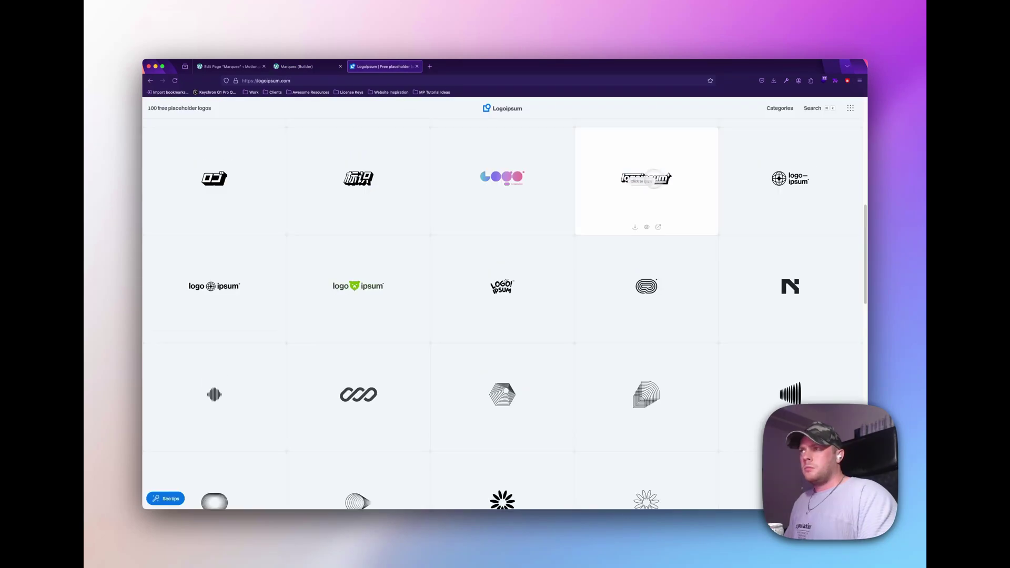
scroll(379, 212, "down", 5)
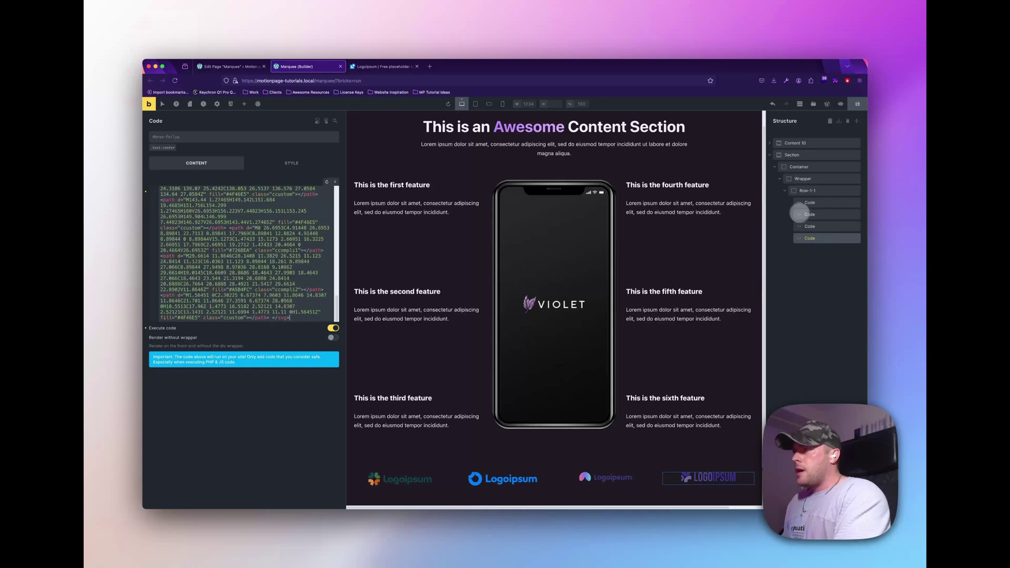
Add the class items-middle to Row-1-1 and duplicate the row with its logos inside the Wrapper
left_click(787, 191)
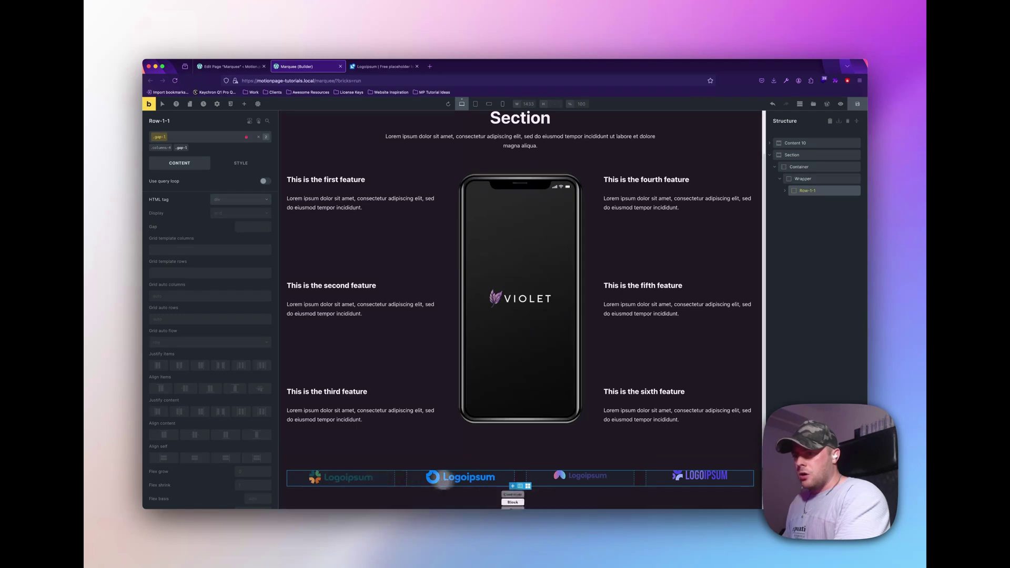
left_click(182, 136)
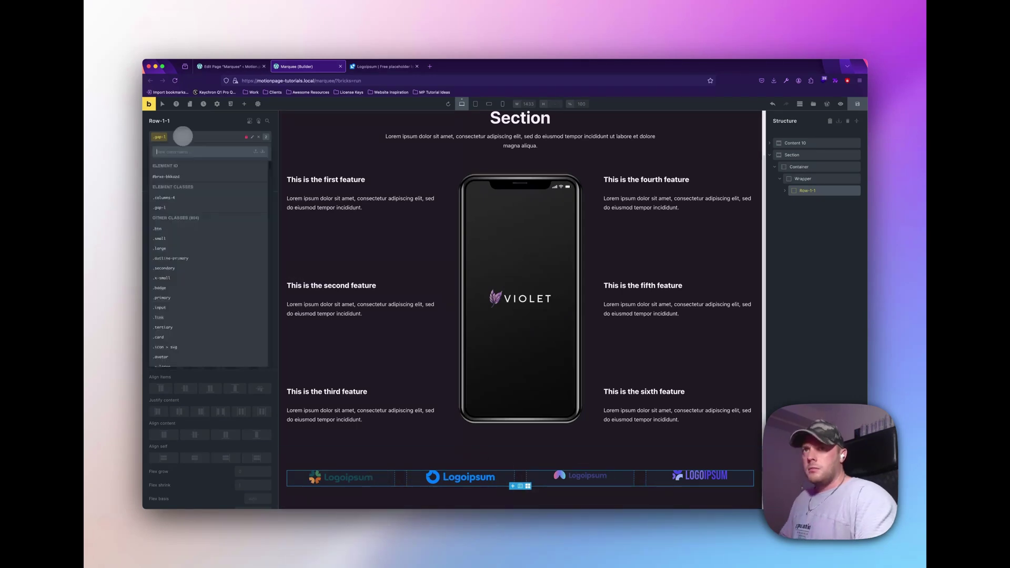
type("middle")
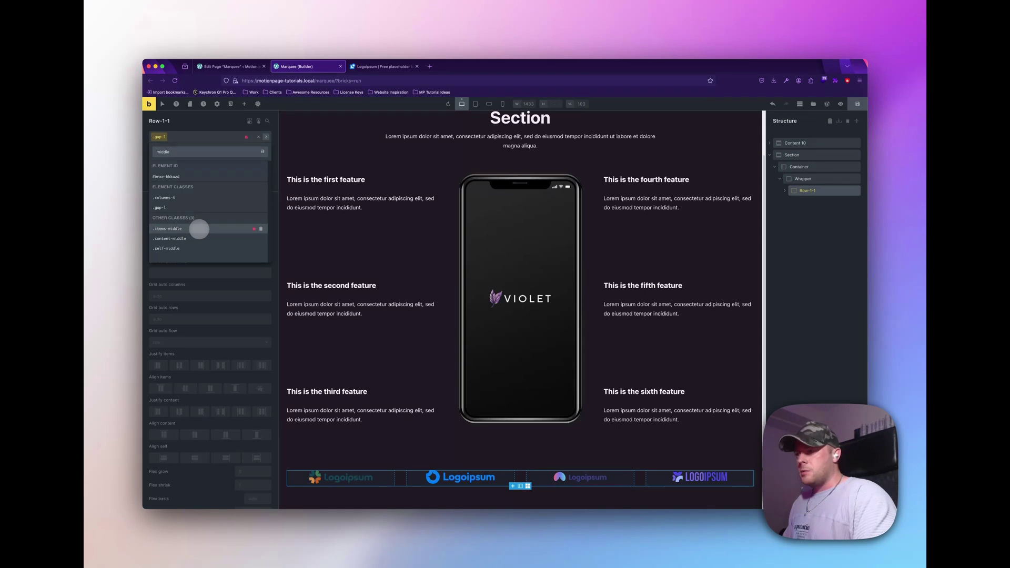
left_click(199, 229)
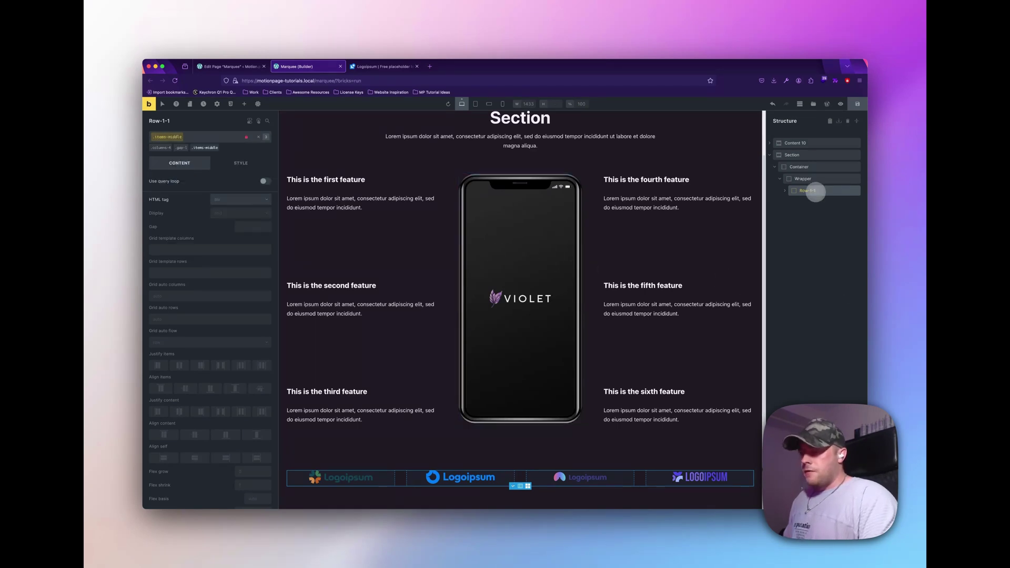
key("super+d")
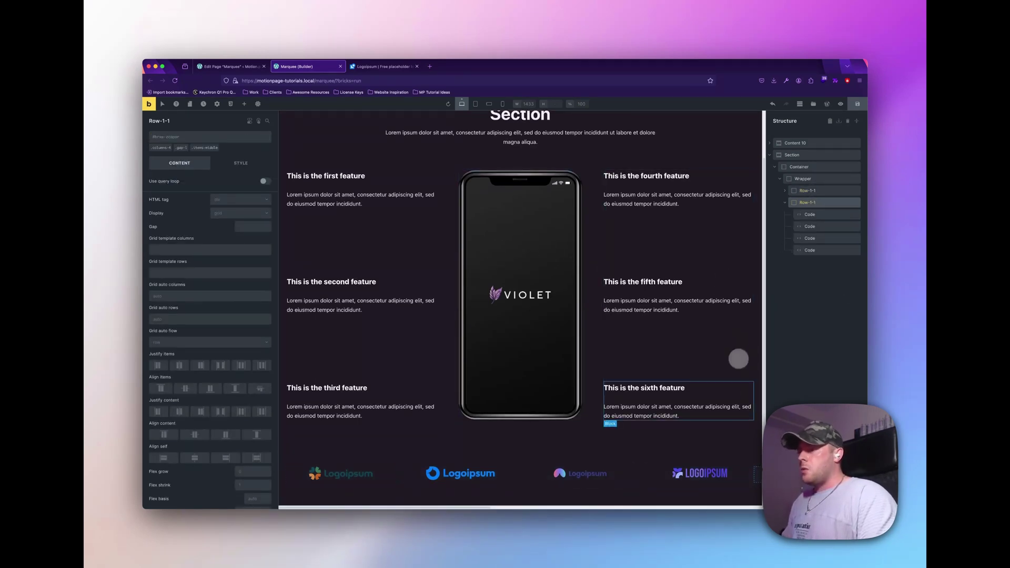
Add the class gap-1 to the Wrapper and save the page
left_click(805, 178)
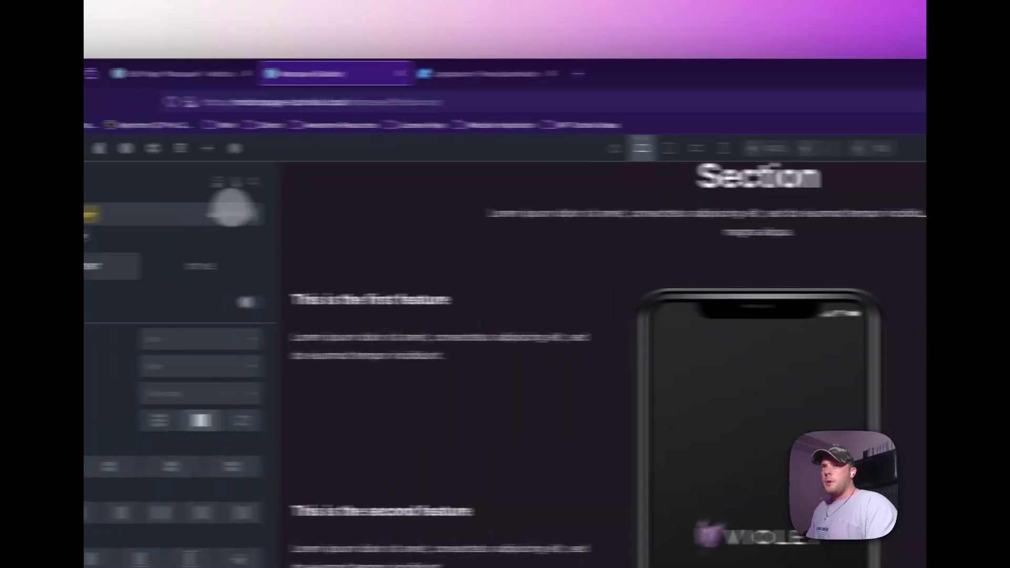
type("gap-1")
key("Return")
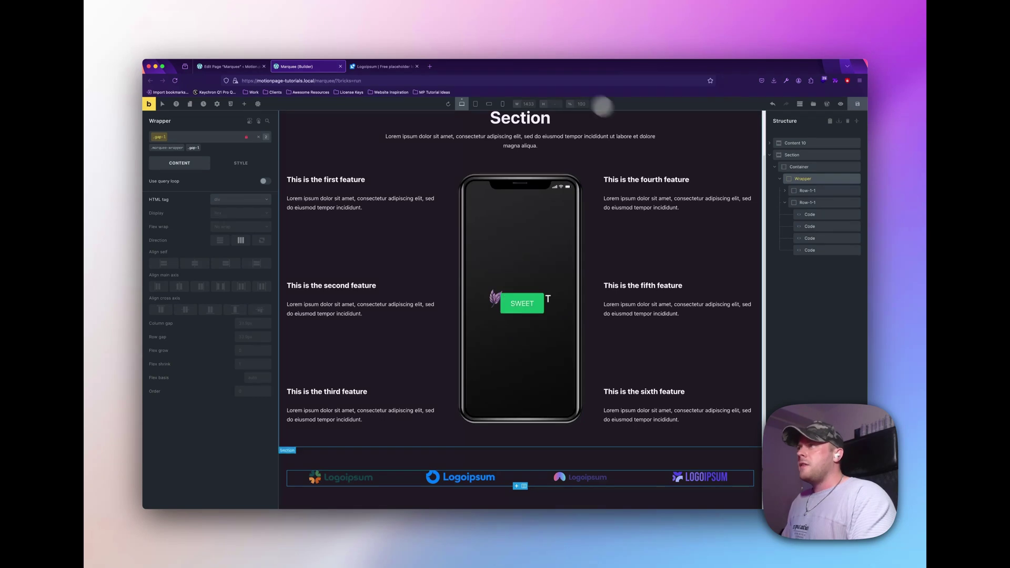
Switch to Motion.page, create a new timeline named Marquee and target it at the Marquee page
left_click(814, 104)
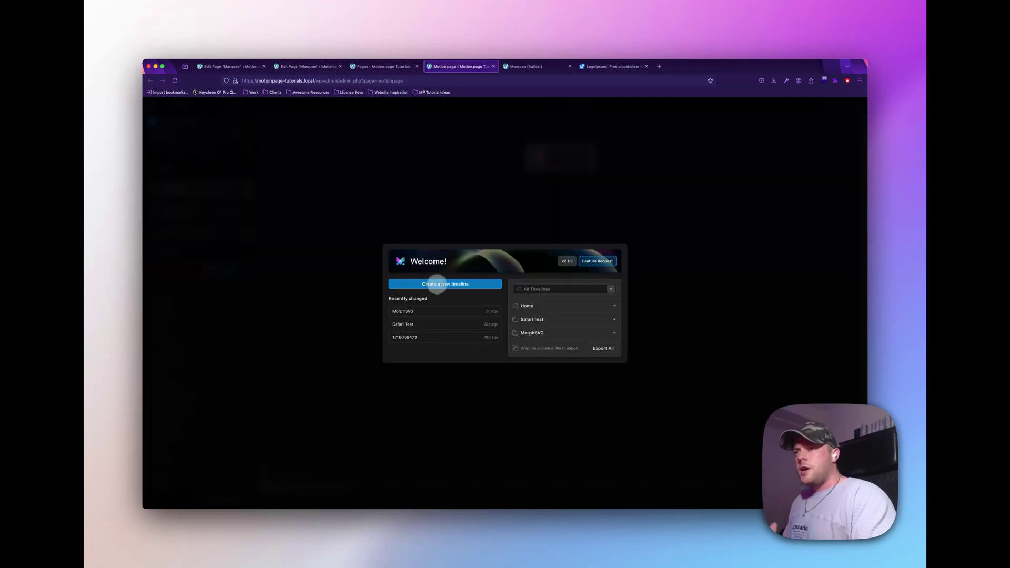
left_click(436, 284)
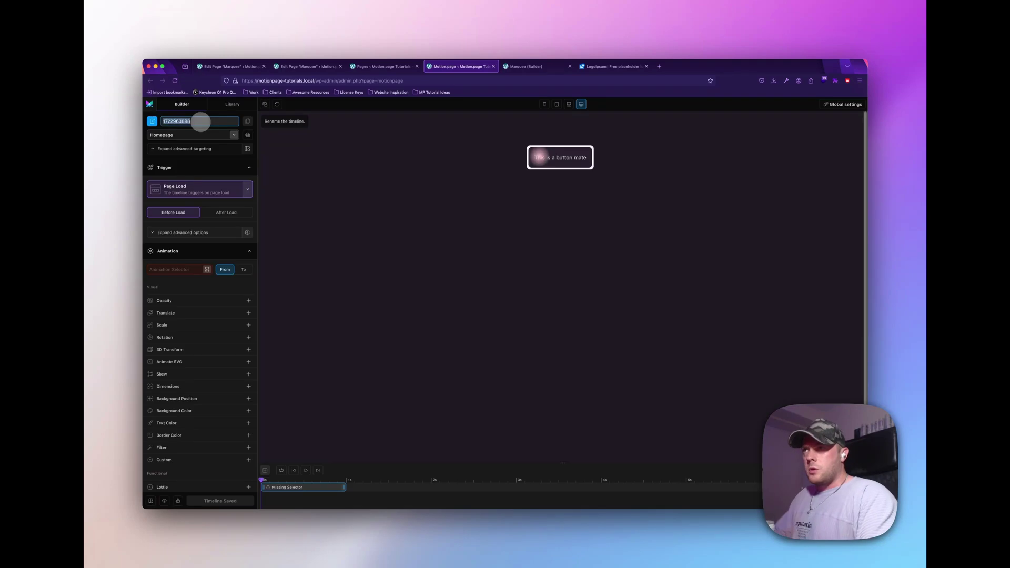
left_click(174, 134)
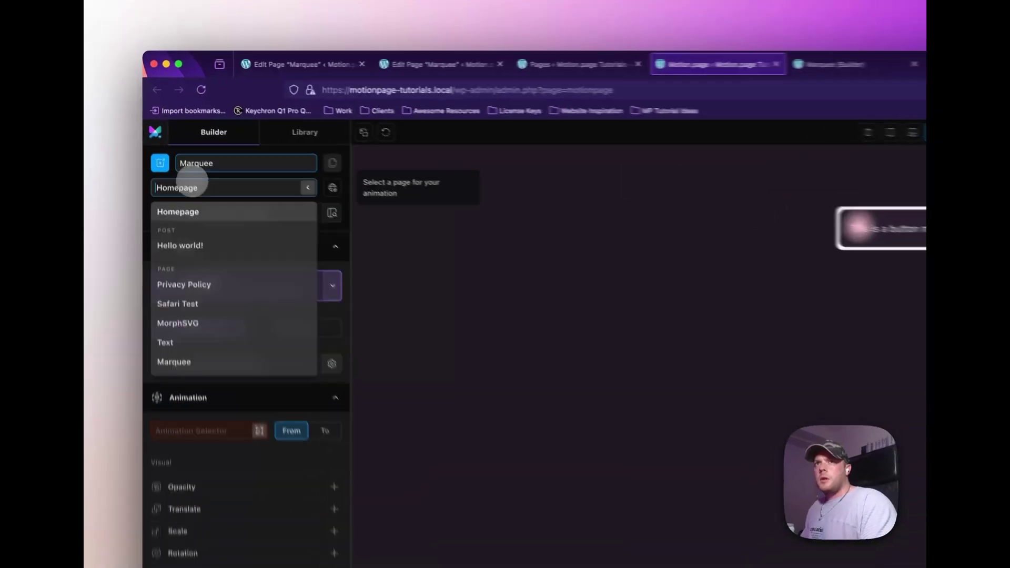
left_click(160, 229)
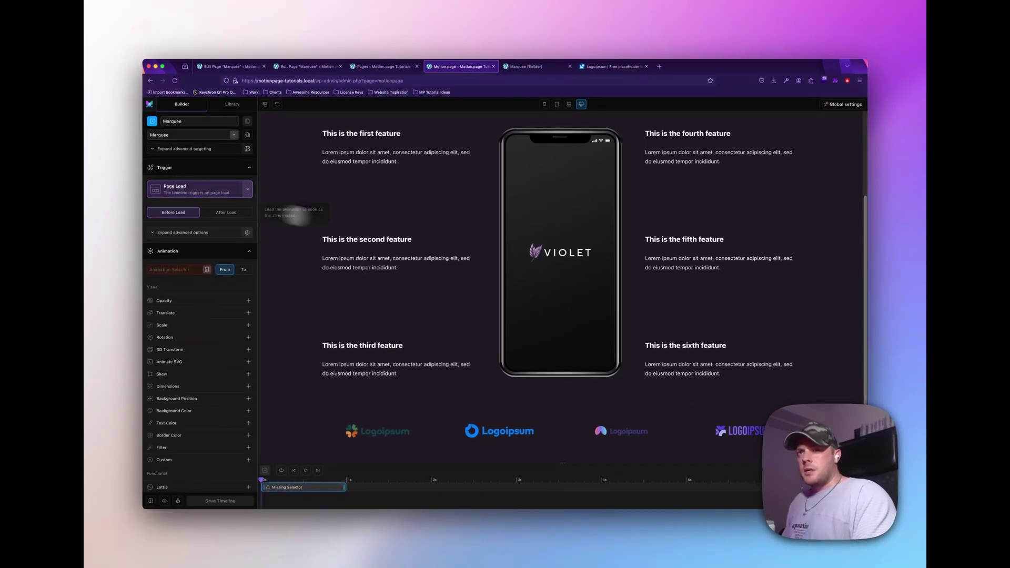
Set the animation selector to .marquee-wrapper > * so the wrapper's direct children are animated
left_click(180, 269)
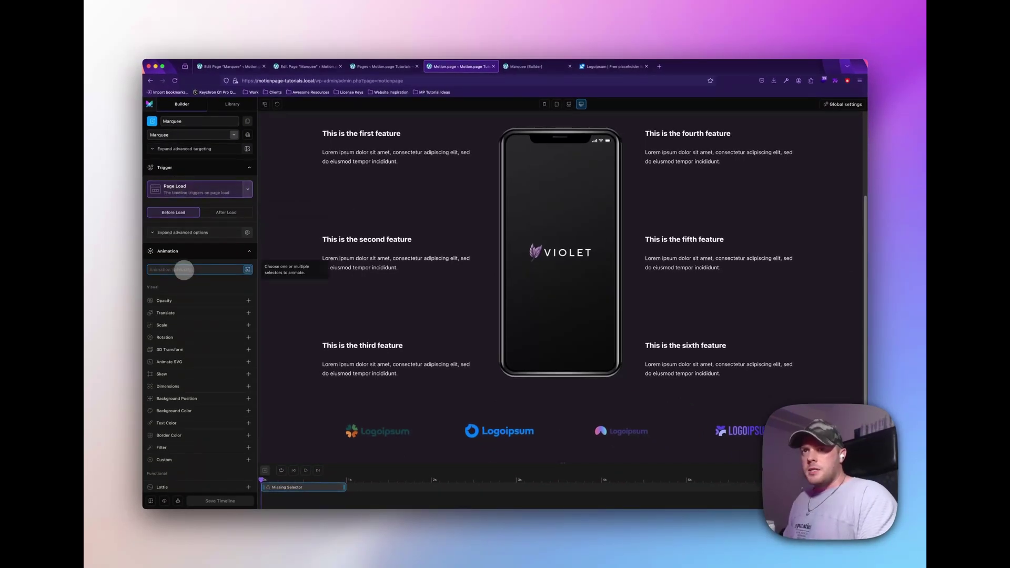
type(".marquee-wr")
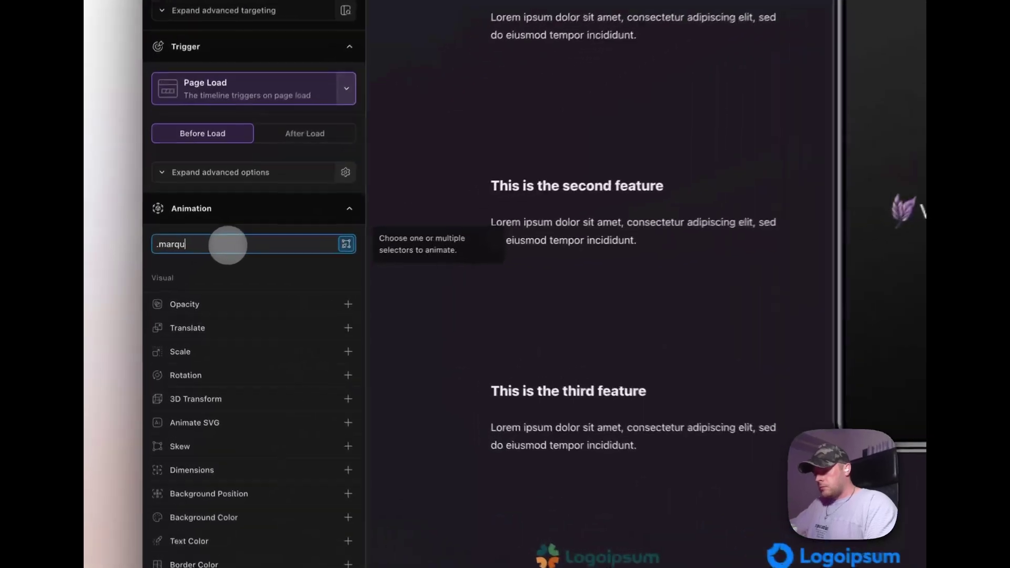
type("apper")
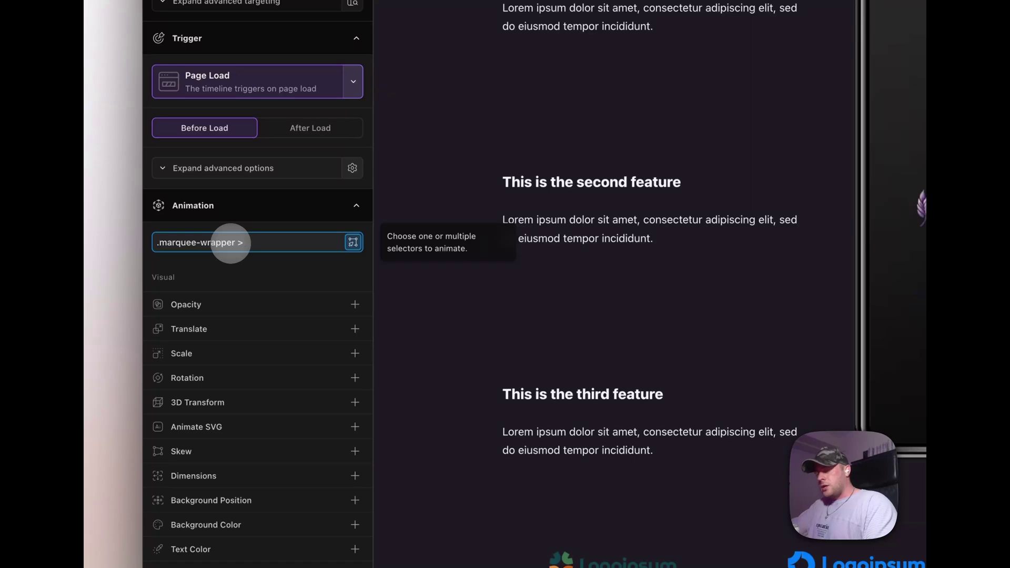
type("> *")
key("Return")
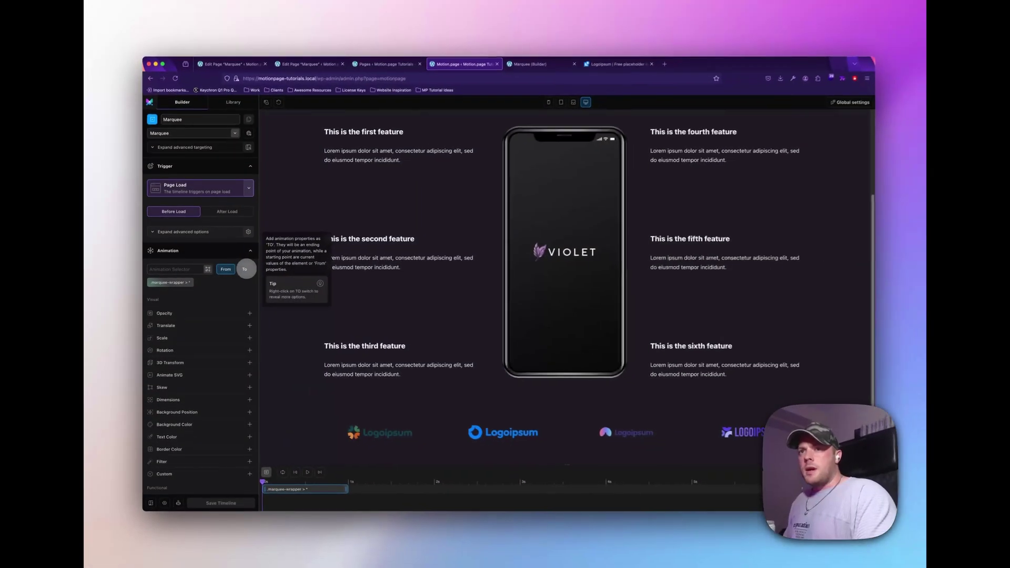
Add a Translate property to the animation's To state with X set to -100%
left_click(246, 269)
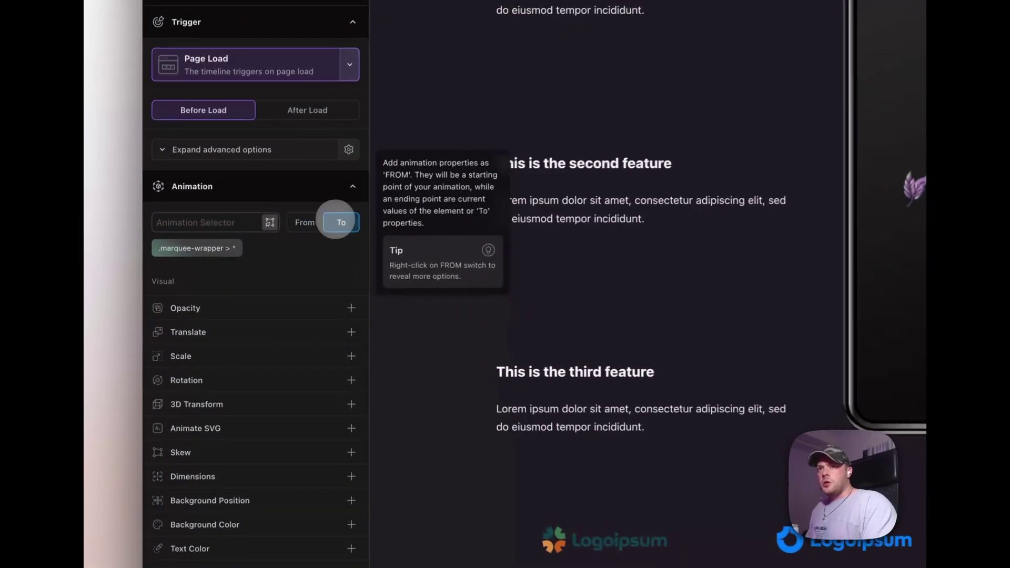
left_click(201, 325)
left_click(220, 355)
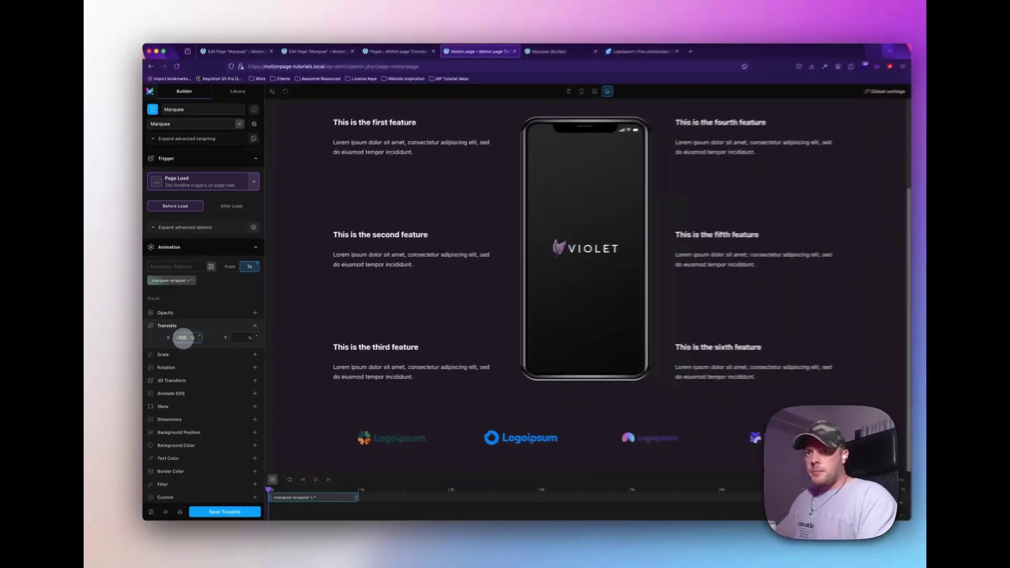
Set the animation's Ease to None and preview the timeline
scroll(191, 436, "down", 5)
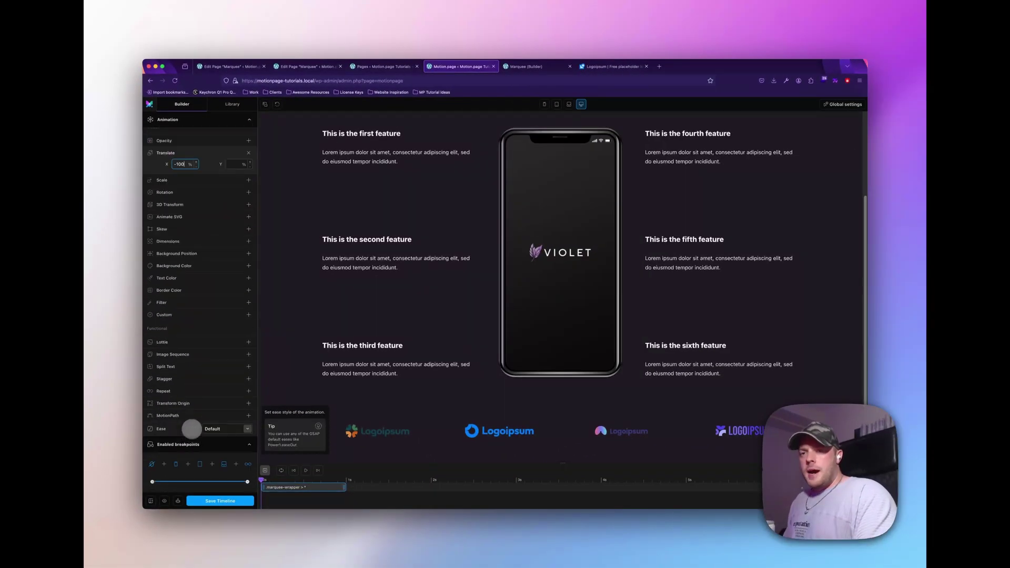
left_click(211, 427)
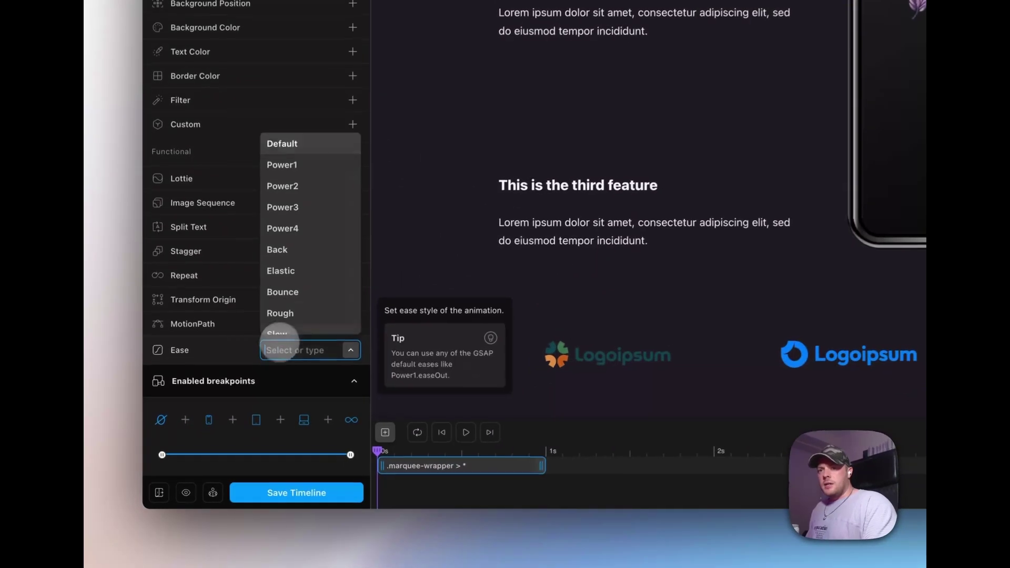
scroll(282, 320, "down", 3)
left_click(284, 322)
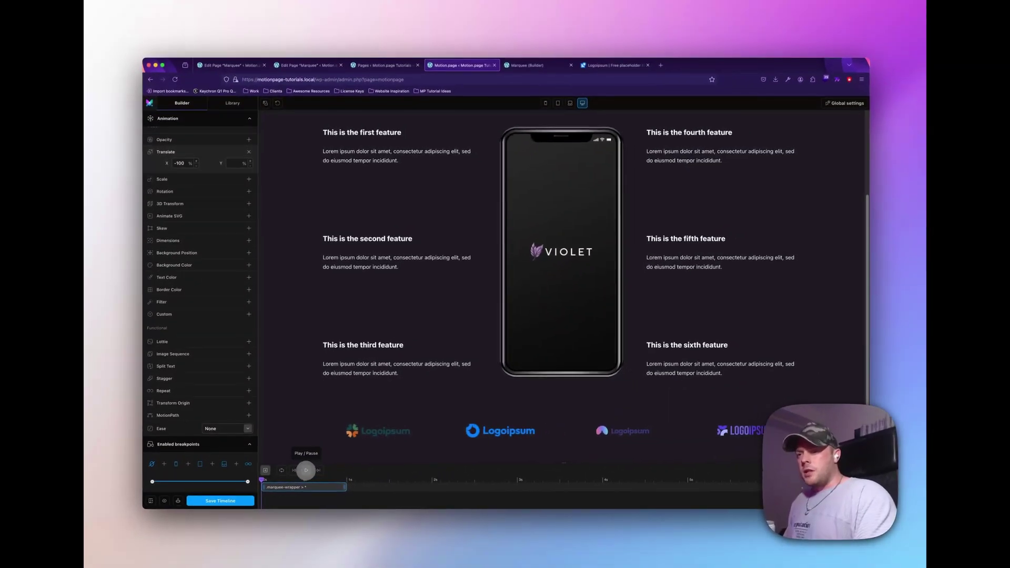
left_click(469, 431)
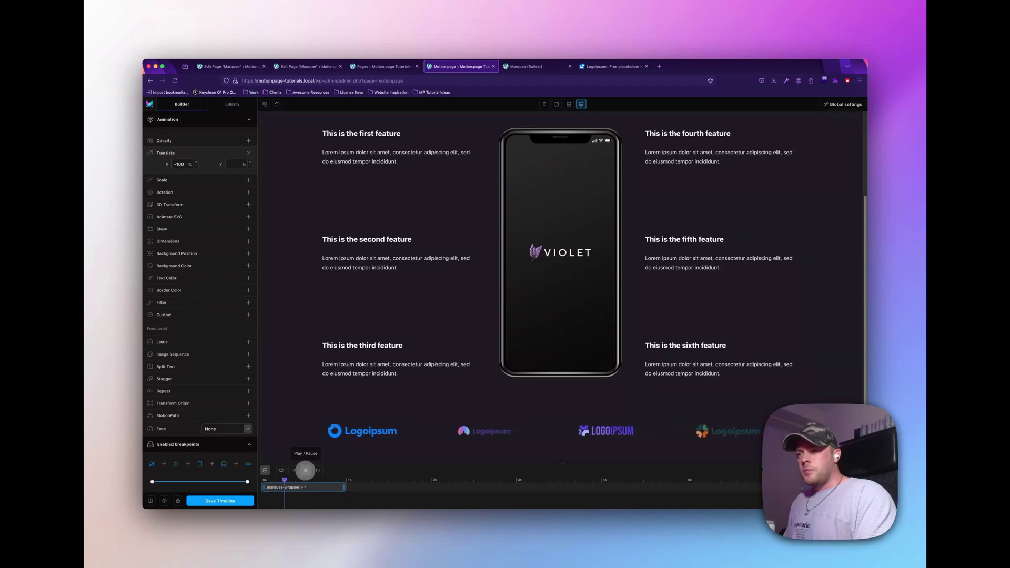
left_click(306, 470)
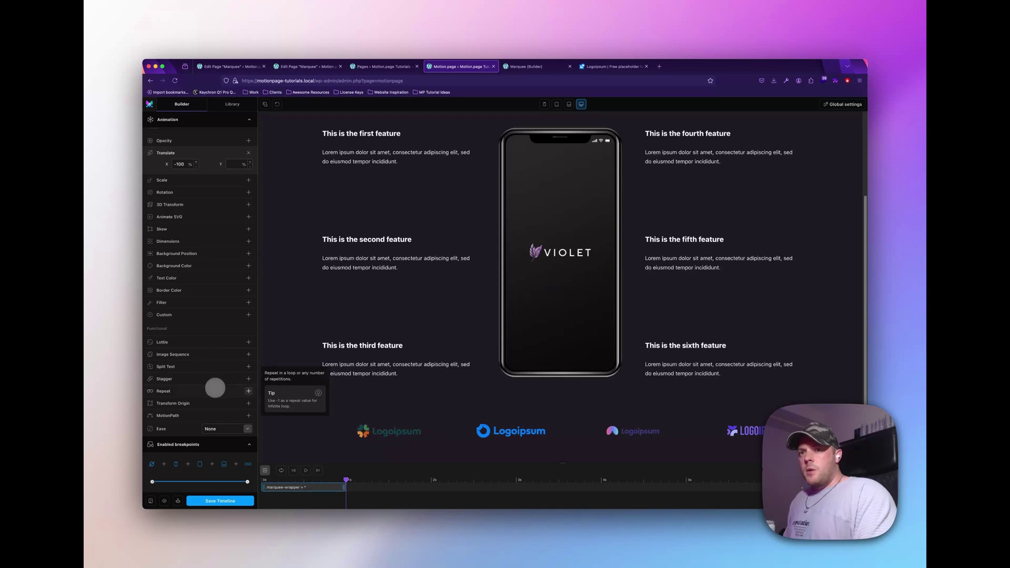
Add a Repeat property with the value -1 and extend the animation's duration to about 6 seconds
left_click(208, 390)
left_click(184, 403)
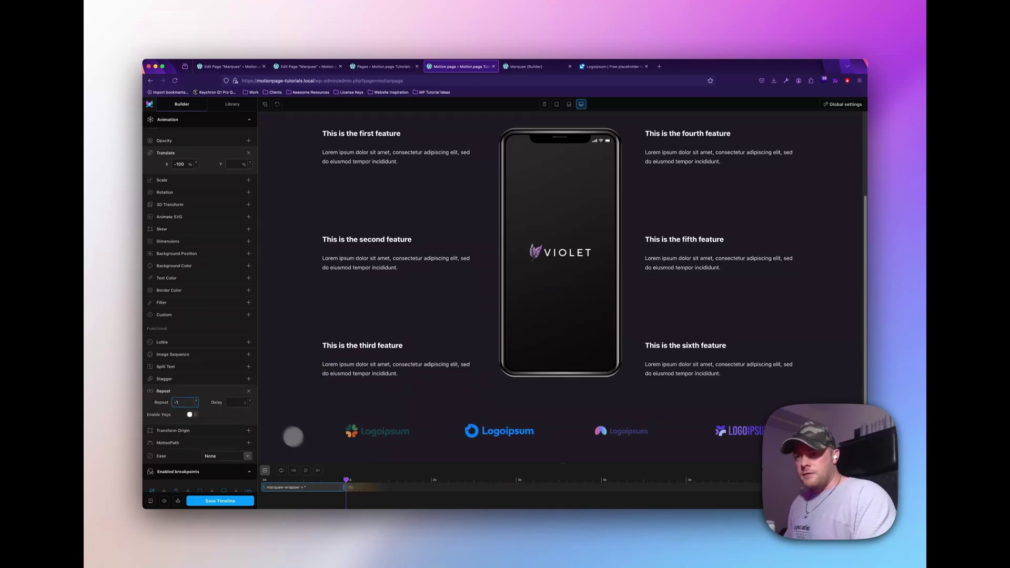
left_click(305, 471)
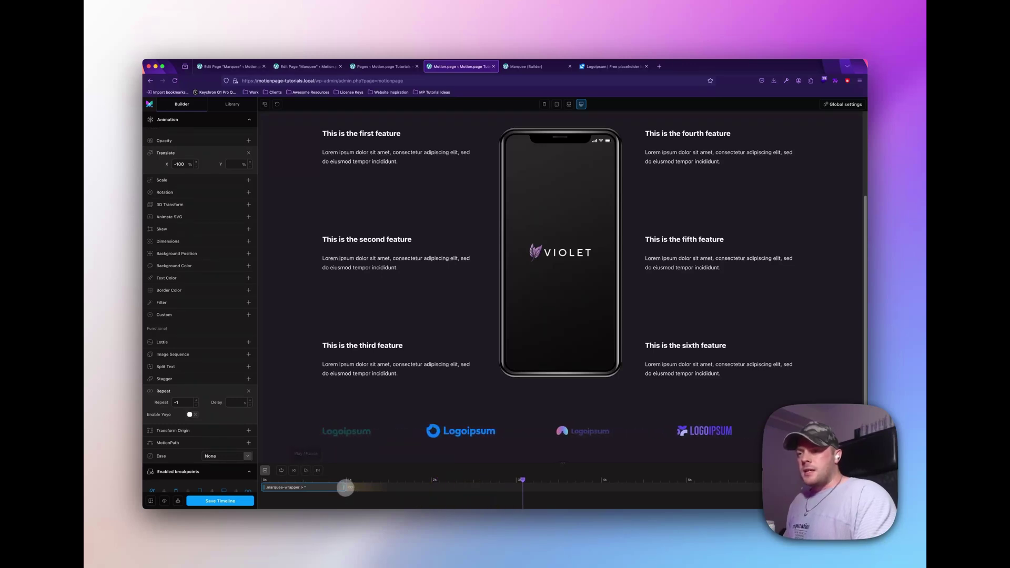
left_click_drag(345, 487, 641, 488)
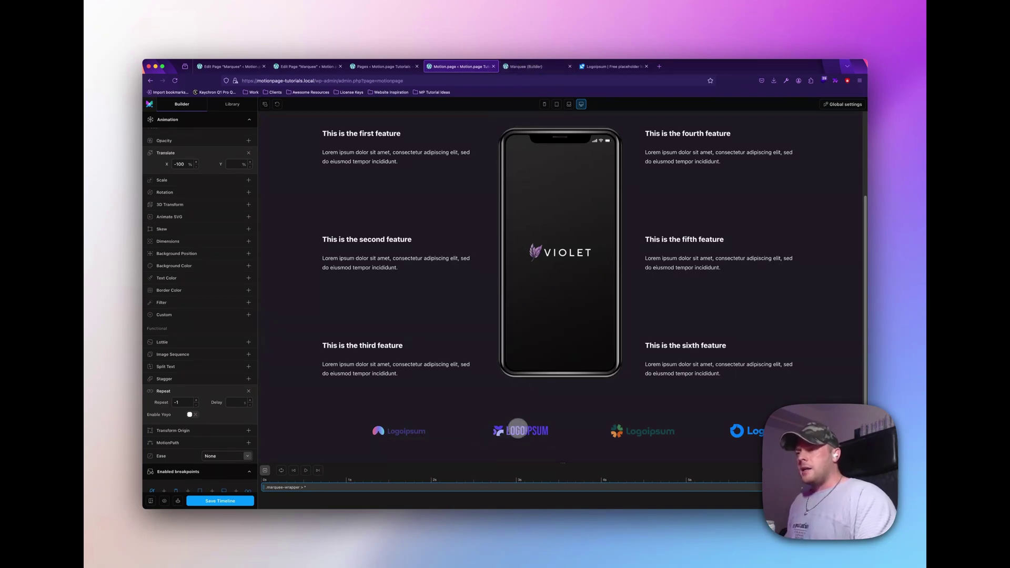
Switch to the Bricks builder and remove the gap-1 class from the Wrapper
left_click(523, 66)
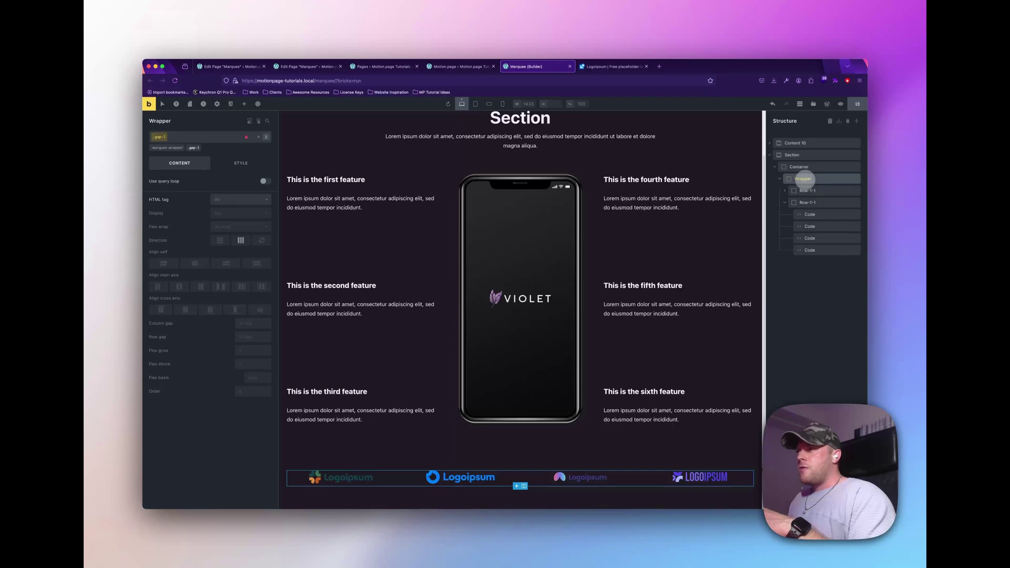
left_click(200, 145)
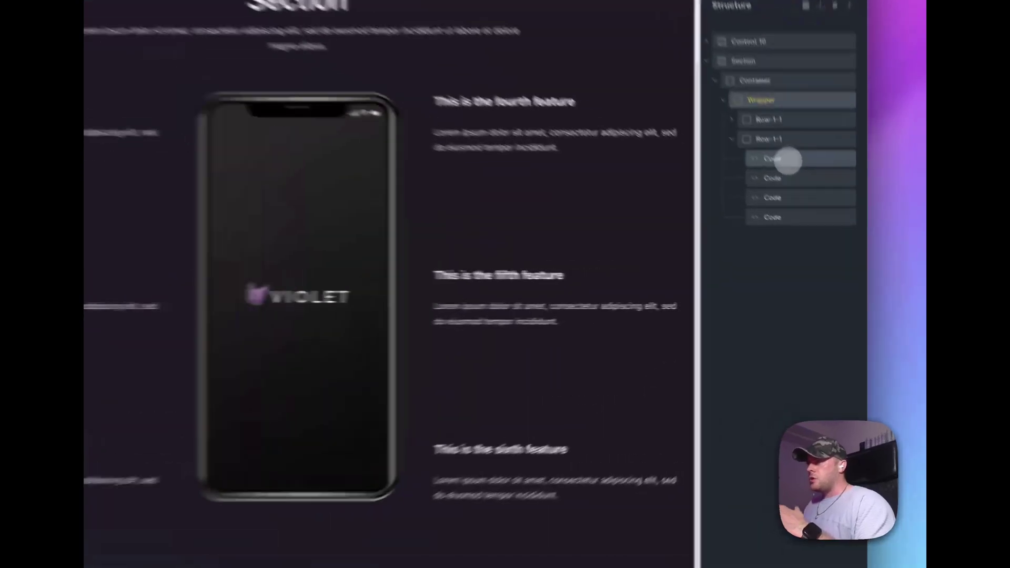
Wrap each of the four Code elements in the second Row-1-1 in its own Block and delete the first Row-1-1
right_click(820, 215)
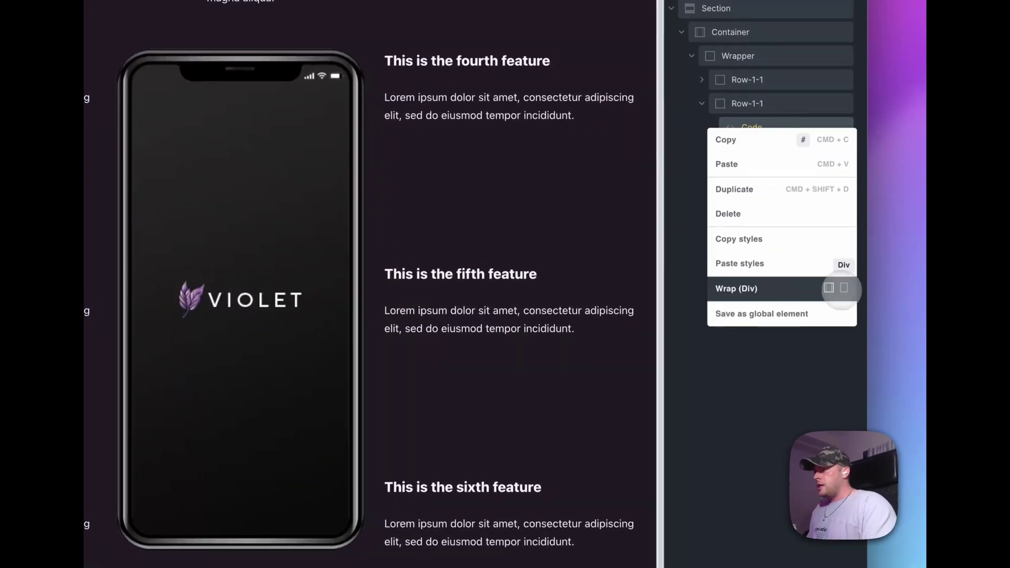
left_click(829, 288)
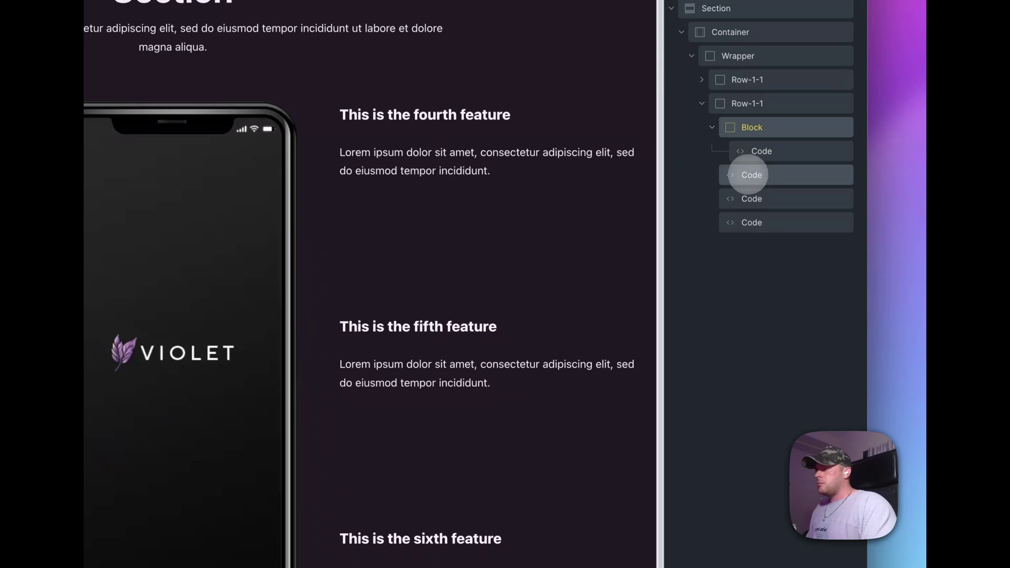
right_click(748, 177)
left_click(748, 334)
right_click(749, 221)
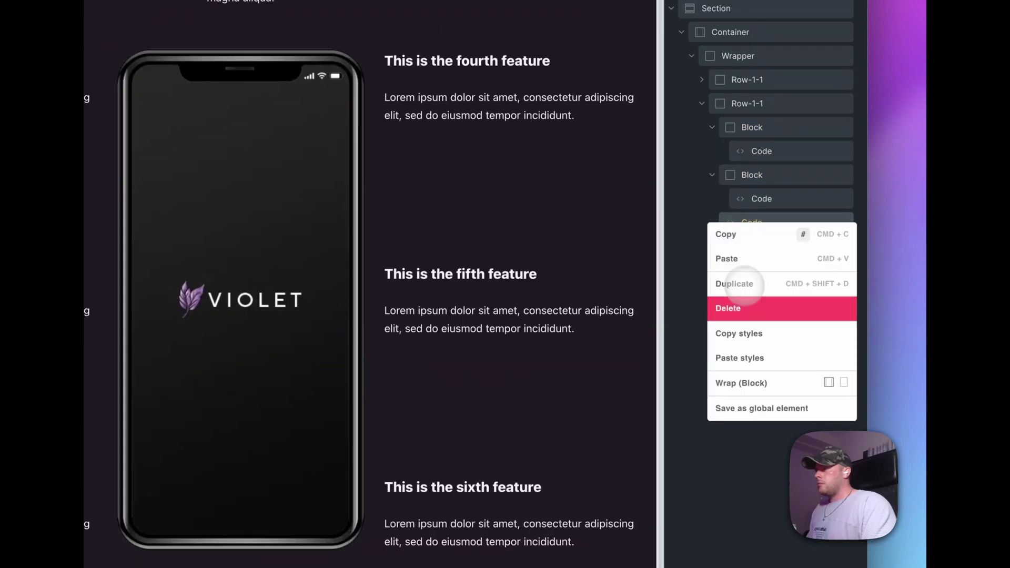
left_click(745, 383)
right_click(752, 269)
left_click(744, 431)
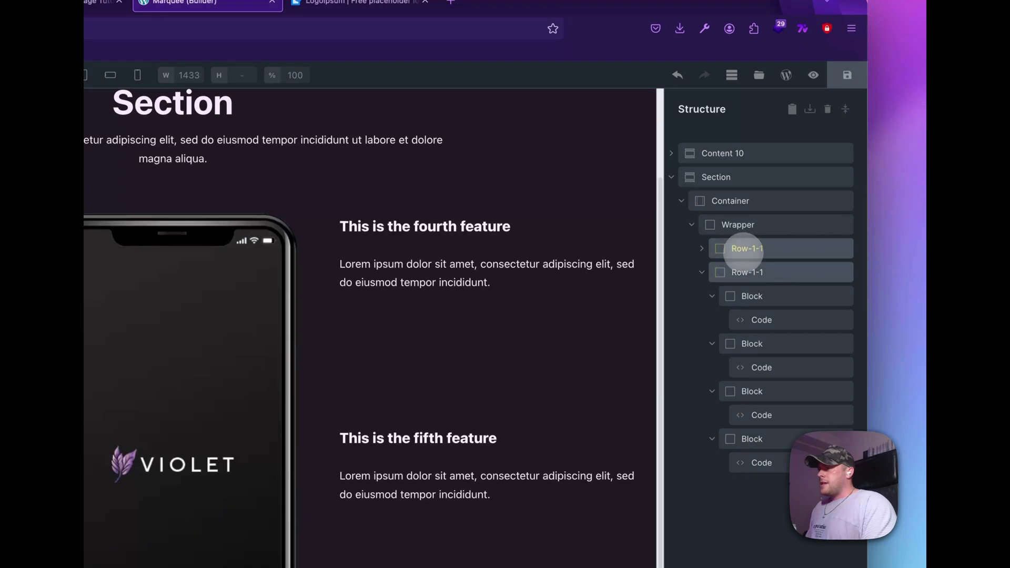
key("Delete")
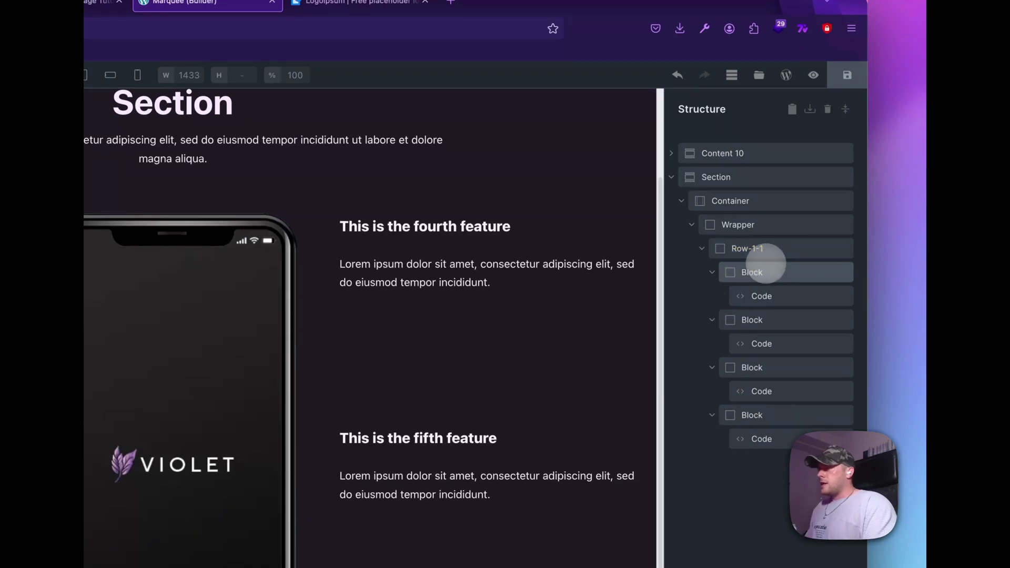
Add the class marquee-logo-wrapper to the first Block in the row
left_click(766, 274)
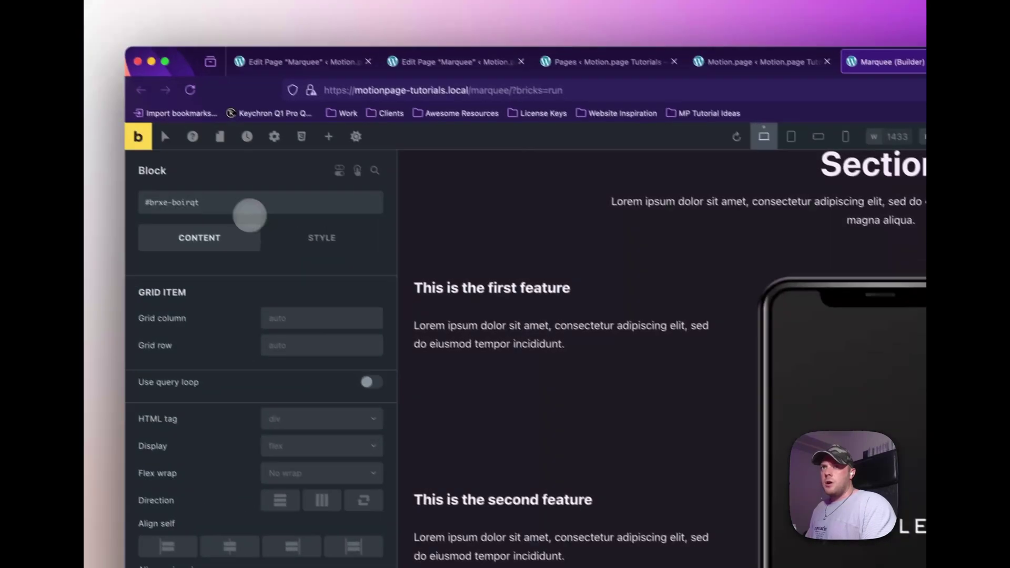
left_click(244, 207)
type(".marquee-logo")
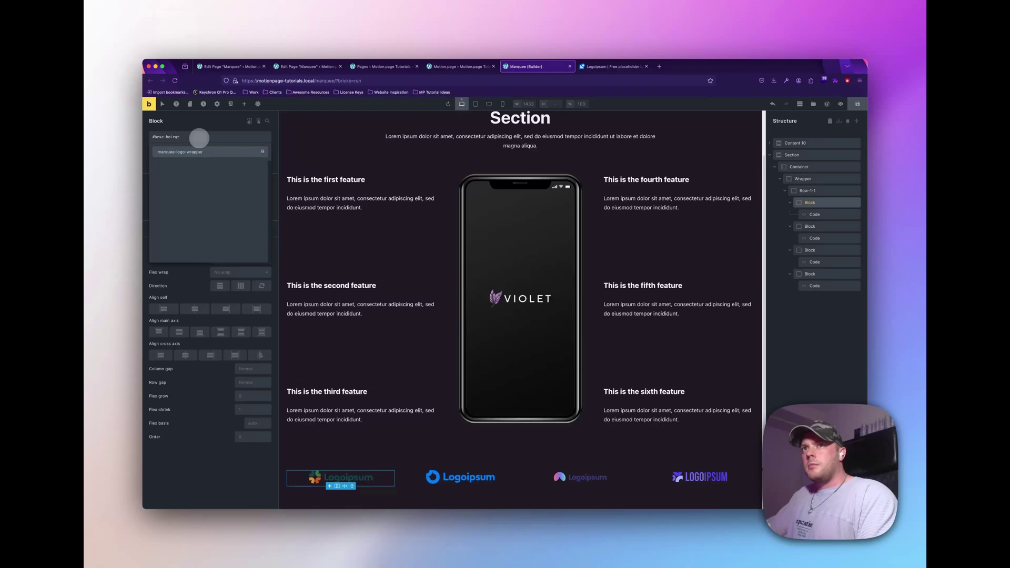
key("Return")
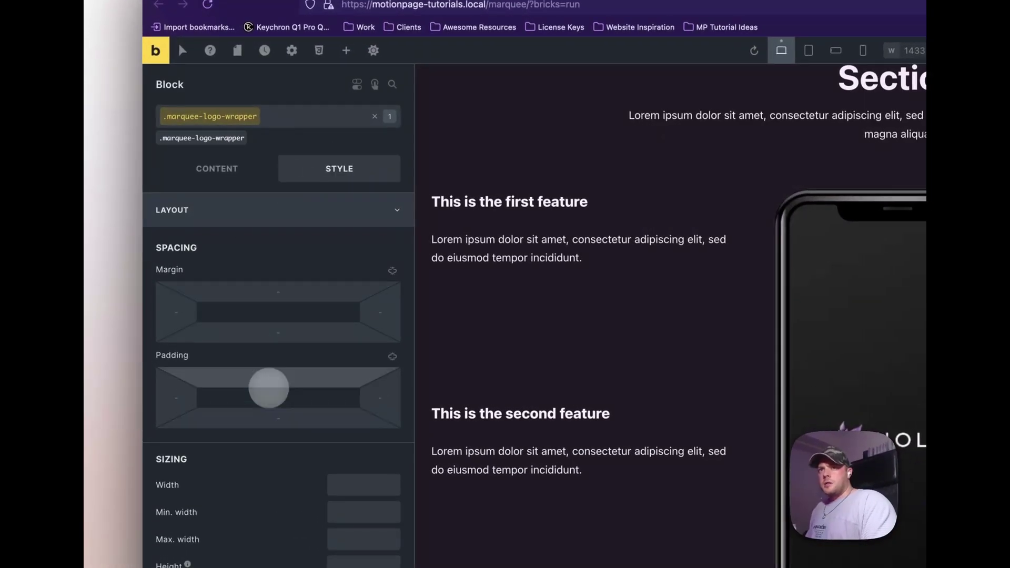
Set the padding of the marquee-logo-wrapper class to var(--space-m) on all sides
left_click(271, 378)
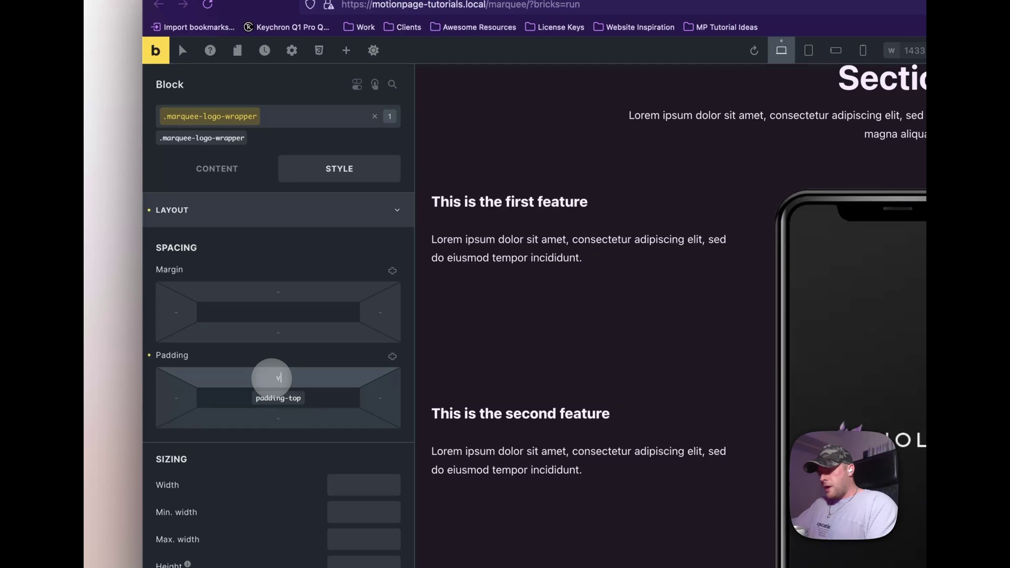
type("var(--")
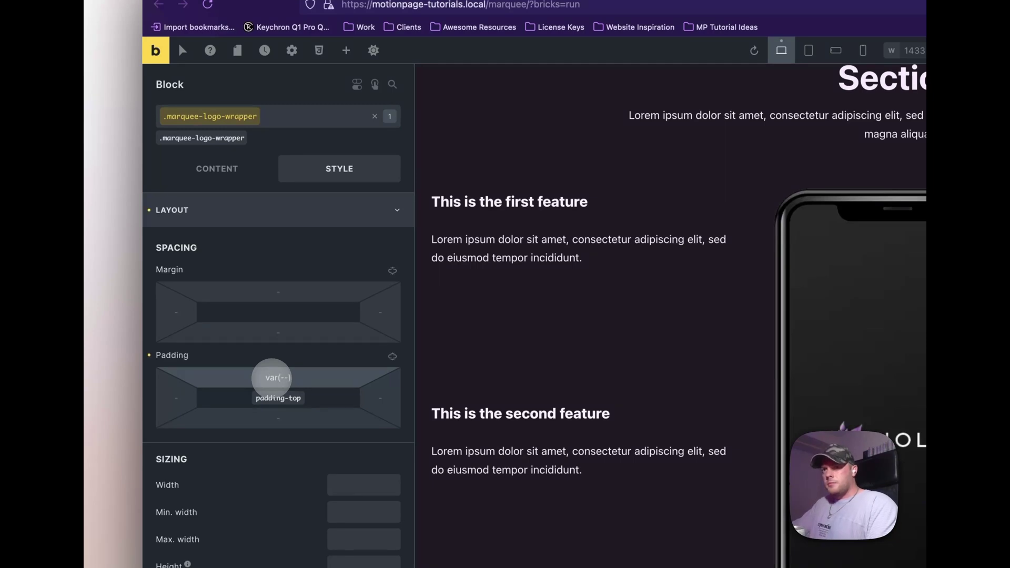
type("space-m")
left_click(393, 356)
left_click(393, 356)
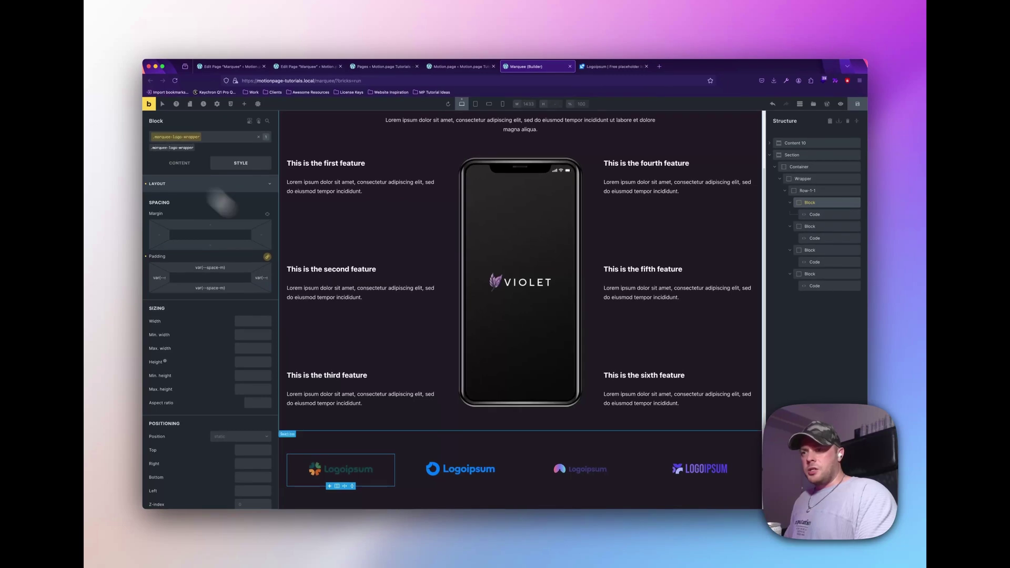
Copy the first Block's styles and paste them onto the other three Blocks in the row
right_click(388, 373)
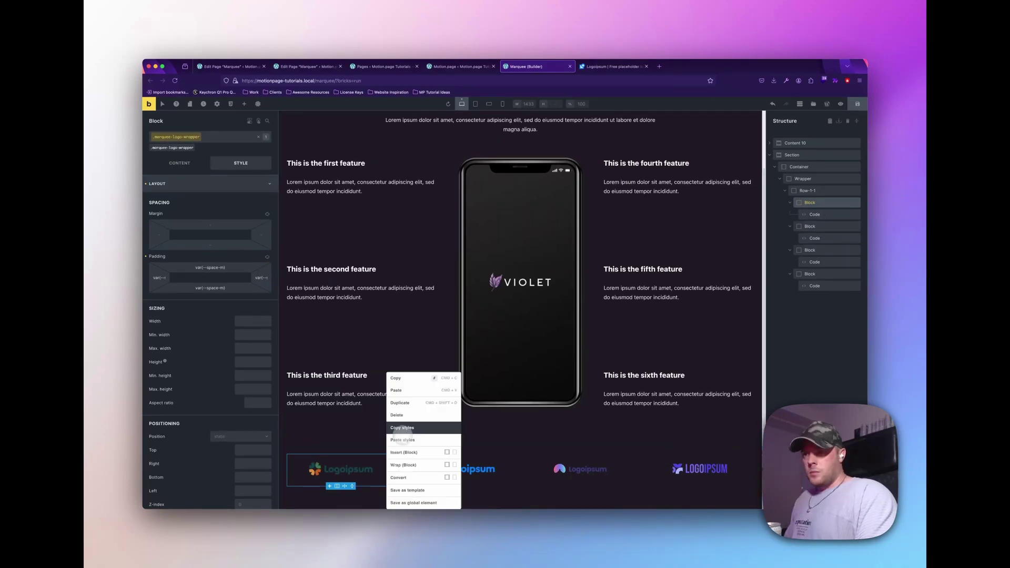
left_click(402, 427)
right_click(813, 228)
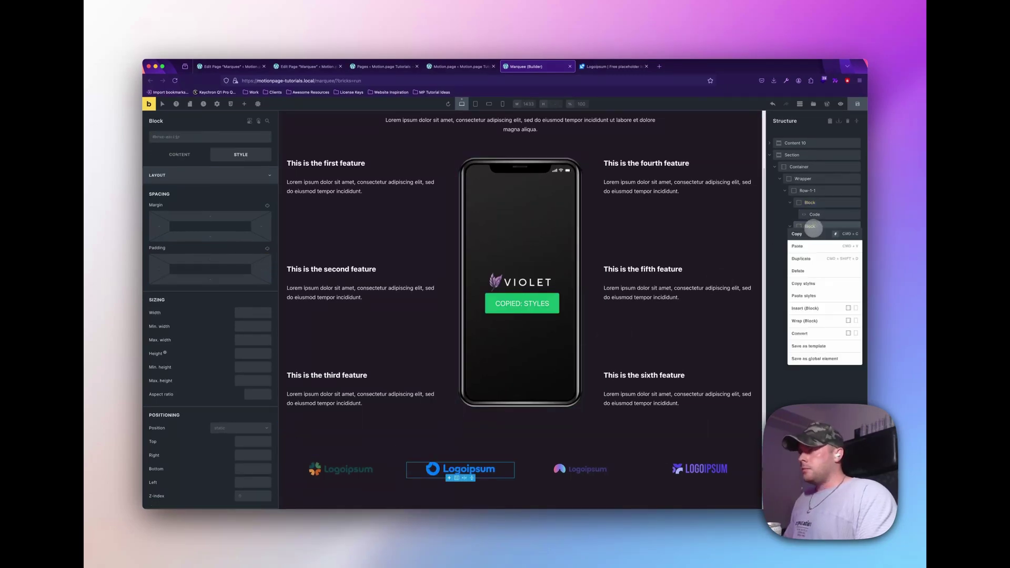
left_click(814, 294)
right_click(812, 250)
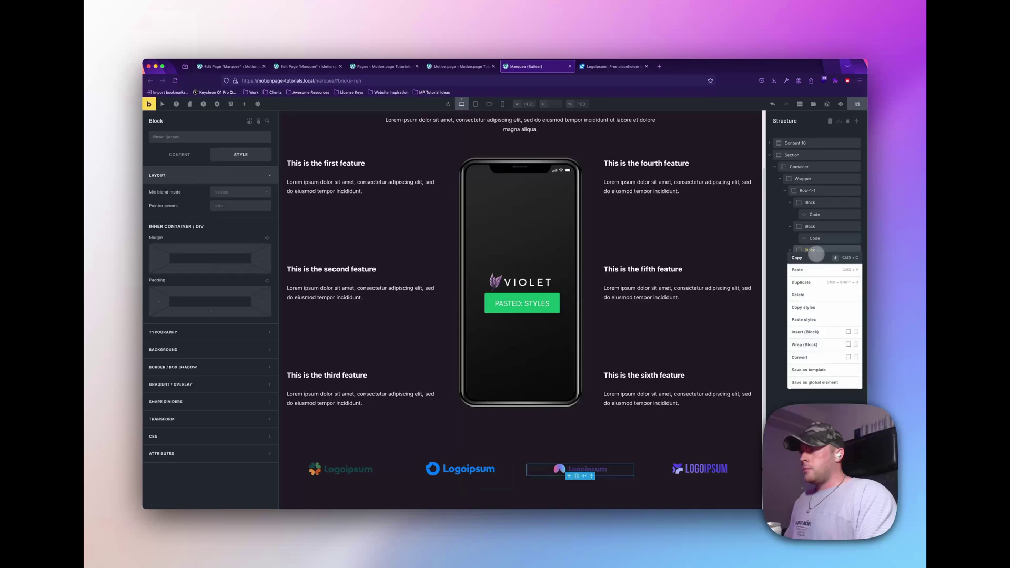
left_click(810, 317)
right_click(810, 274)
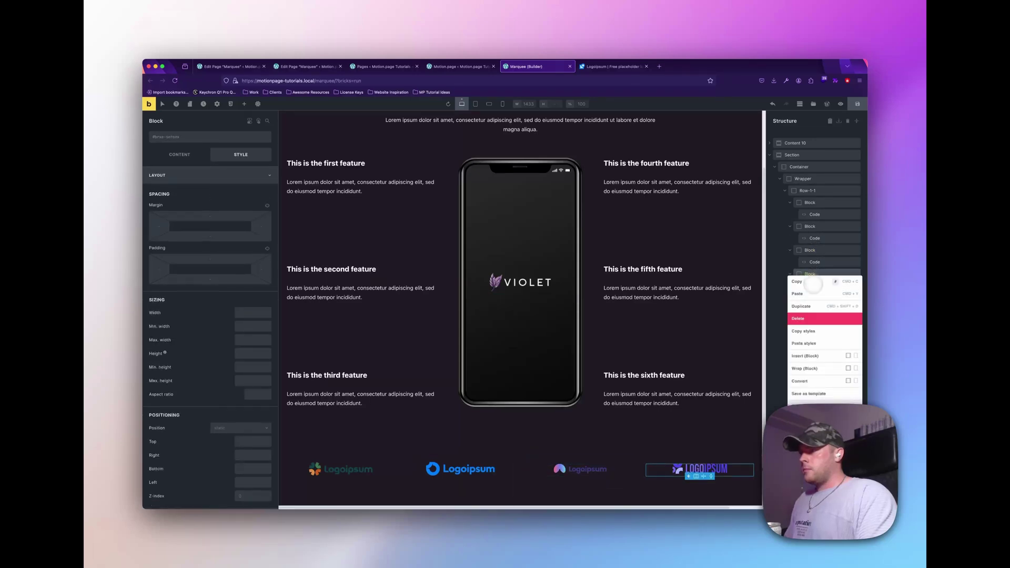
left_click(810, 341)
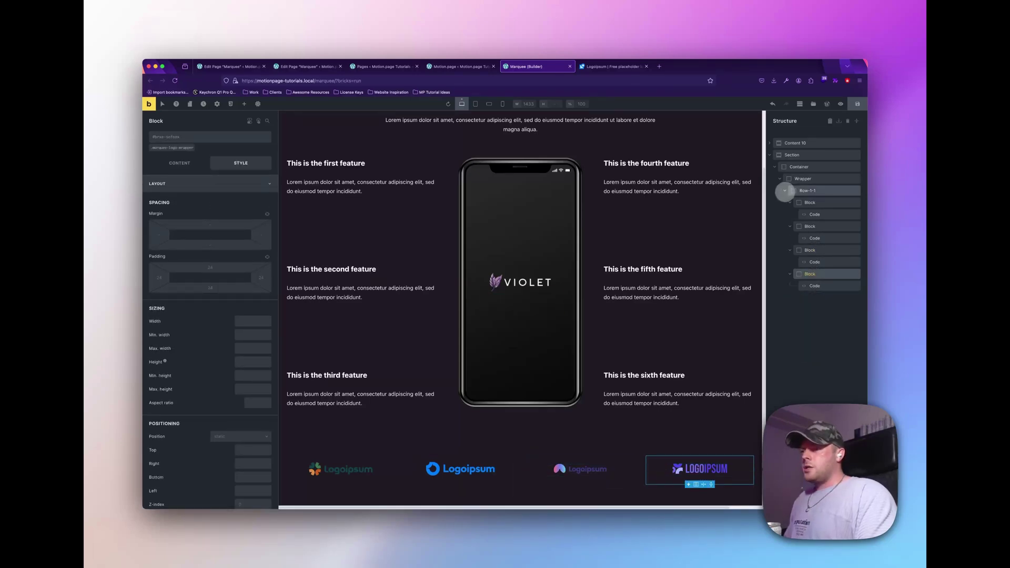
Duplicate the Row-1-1 inside the Wrapper and save the page
left_click(784, 191)
key("super+d")
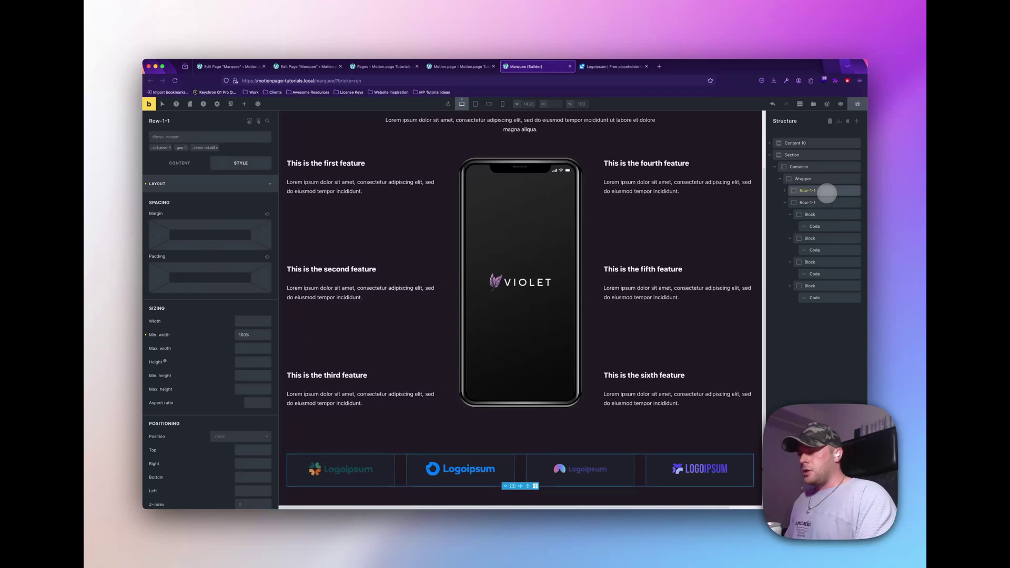
left_click(857, 105)
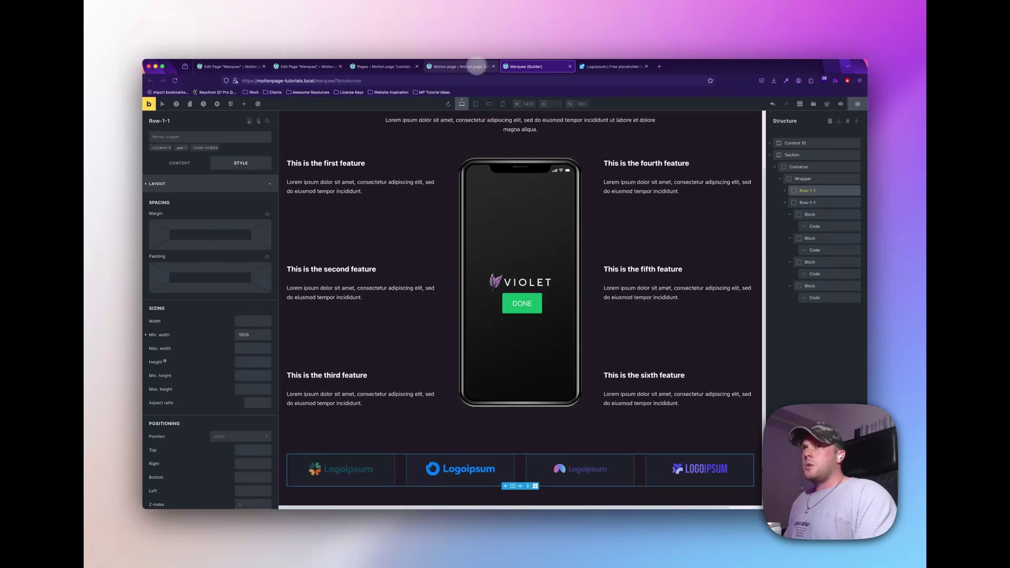
Switch to Motion.page, refresh the page preview and play the marquee timeline
left_click(457, 66)
left_click(274, 104)
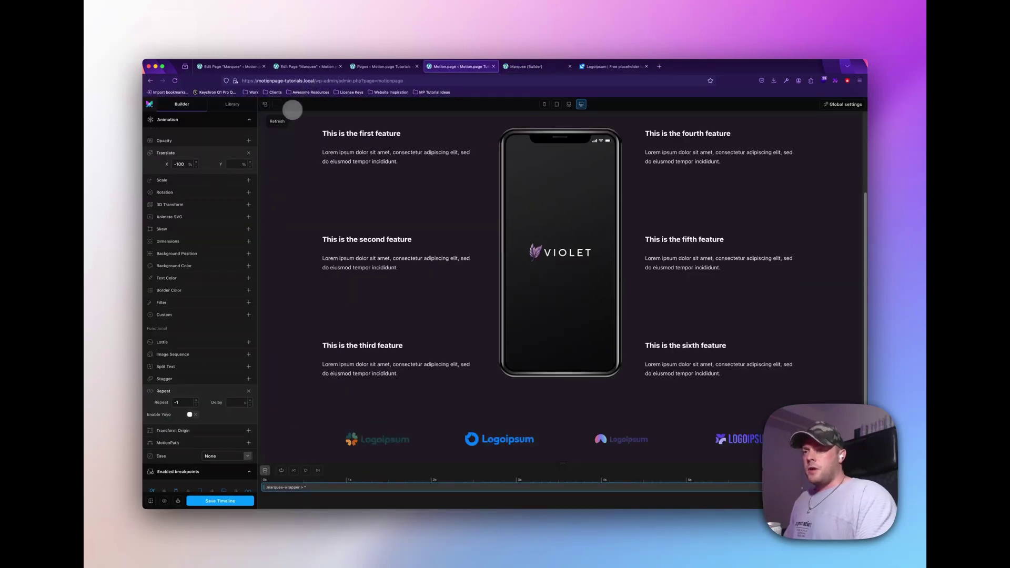
left_click(305, 470)
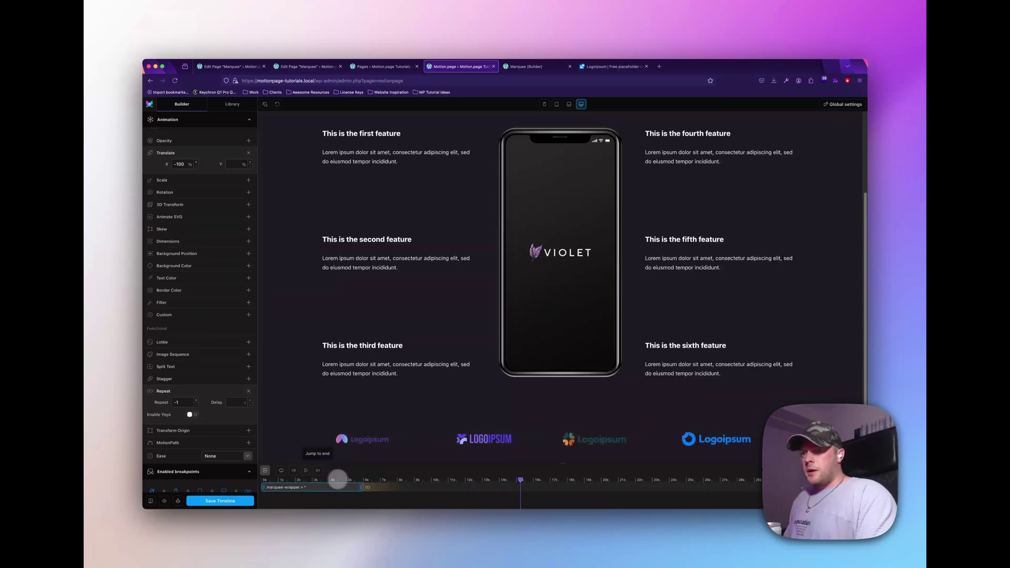
Extend the marquee animation's duration to about 15 seconds and preview it
left_click_drag(361, 488, 453, 482)
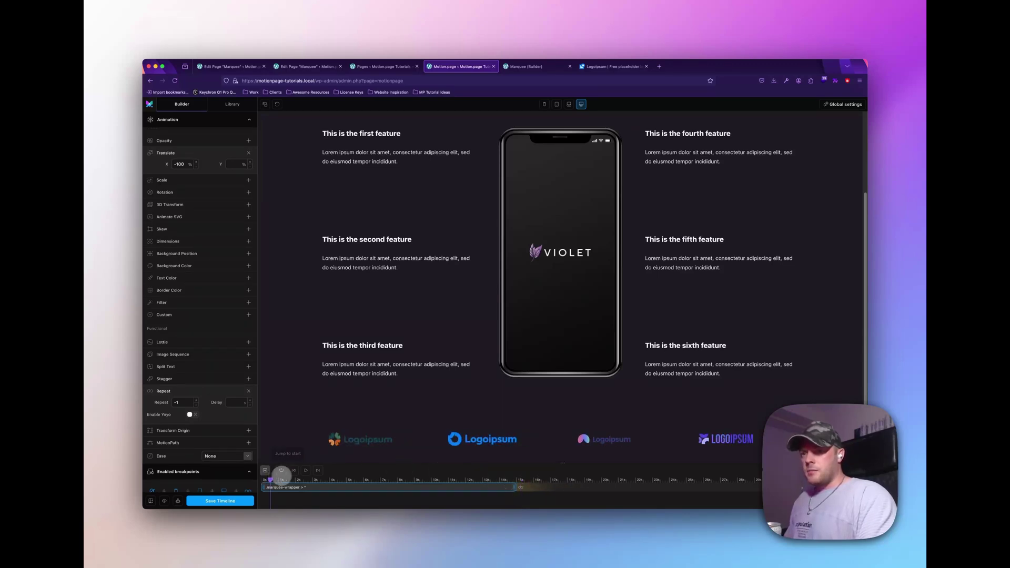
left_click(305, 470)
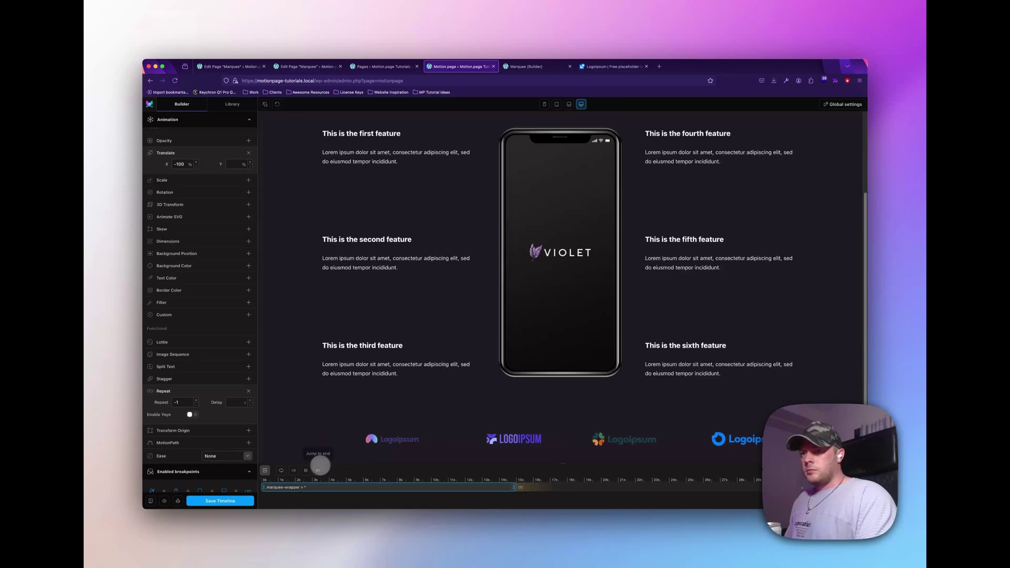
left_click(305, 470)
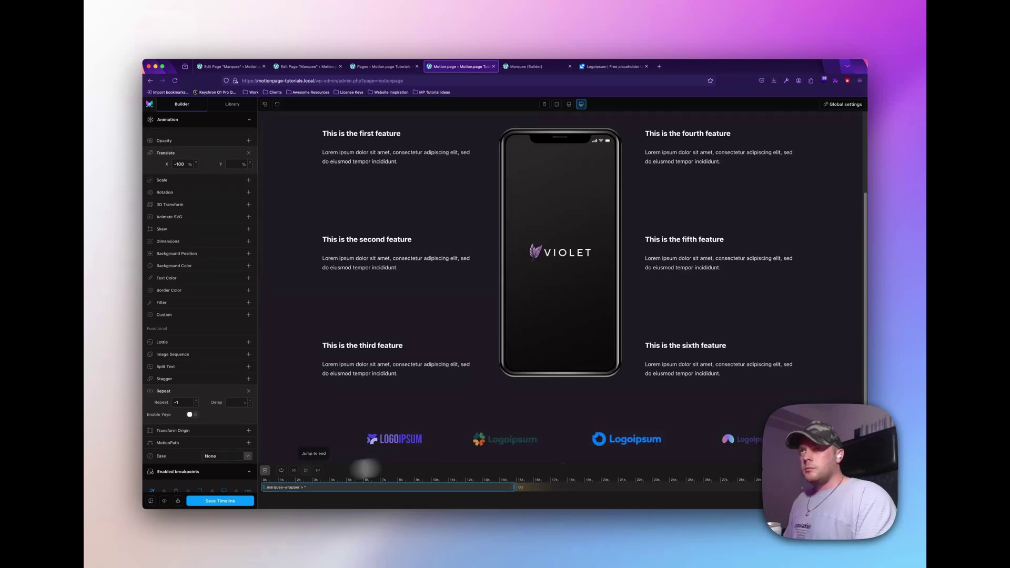
Switch to the Bricks builder, duplicate the Wrapper and rename the upper one Wrapper Left
left_click(526, 66)
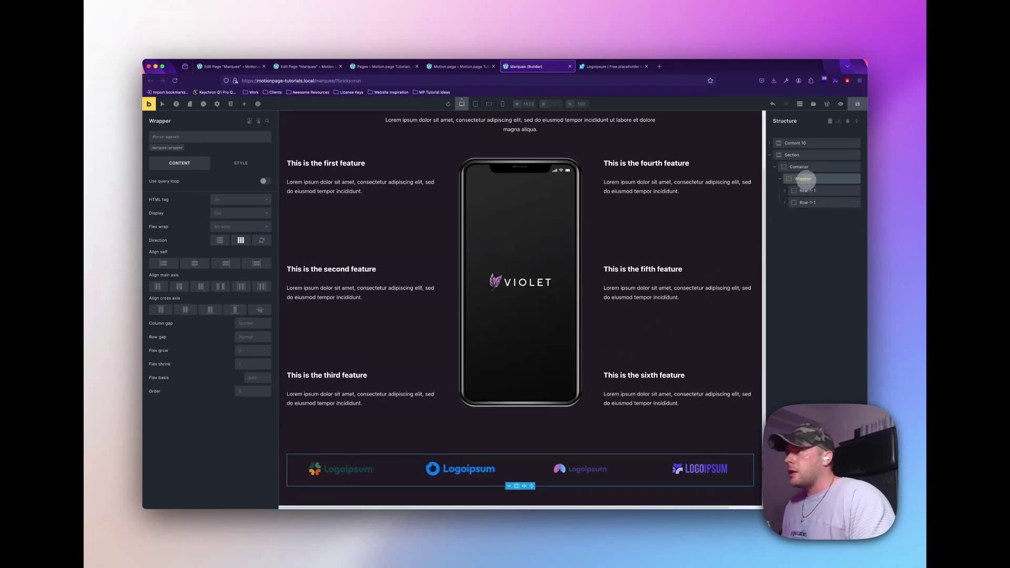
key("super+d")
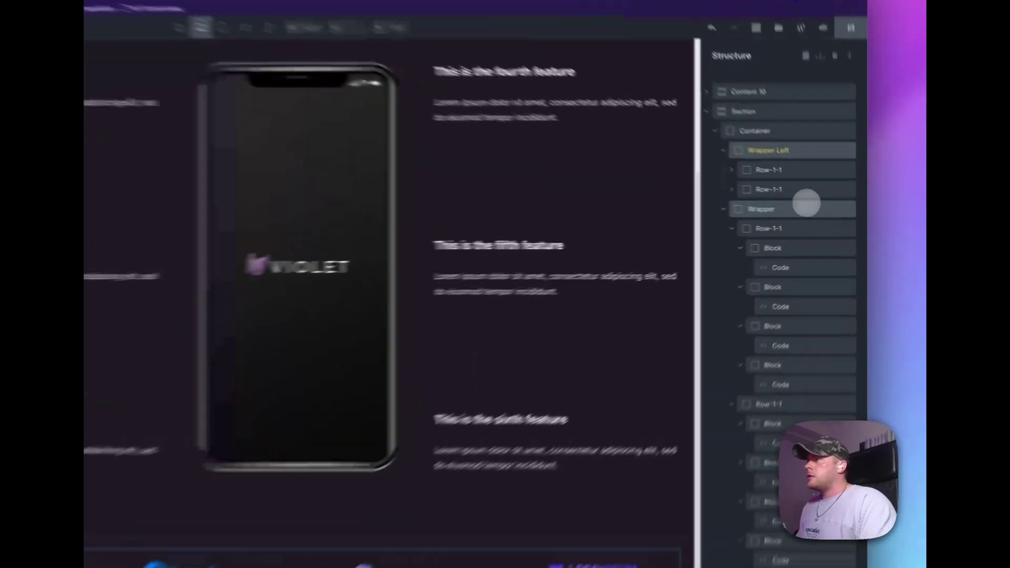
Rename the lower Wrapper as Wrapper Right and the second row inside each wrapper as Row-1-2
double_click(822, 214)
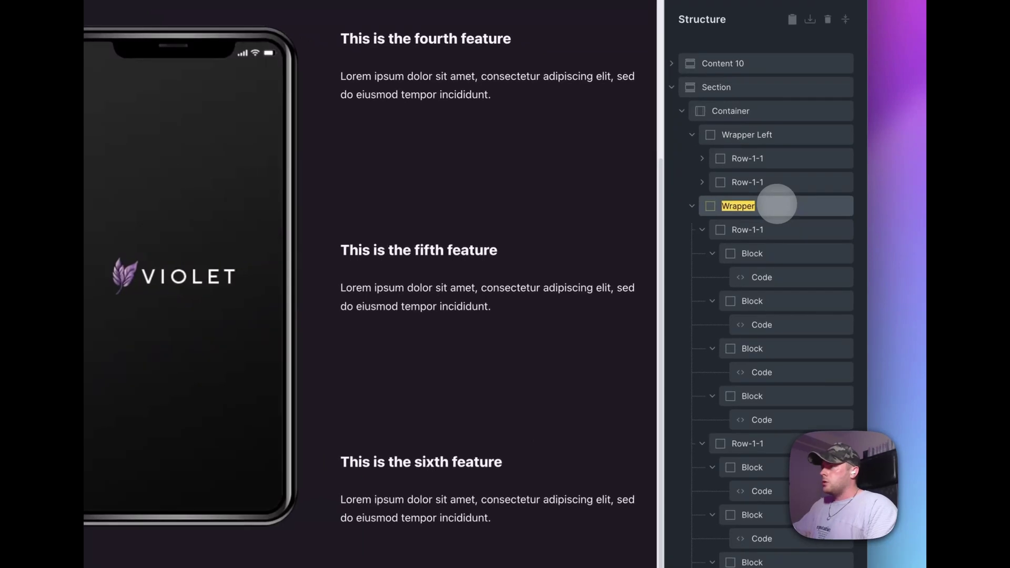
left_click(777, 203)
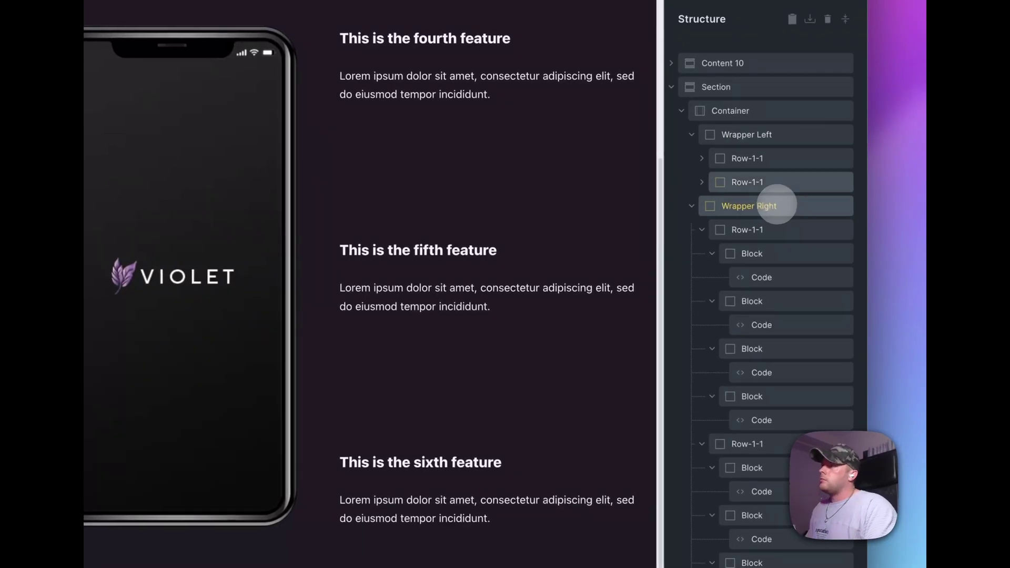
double_click(755, 182)
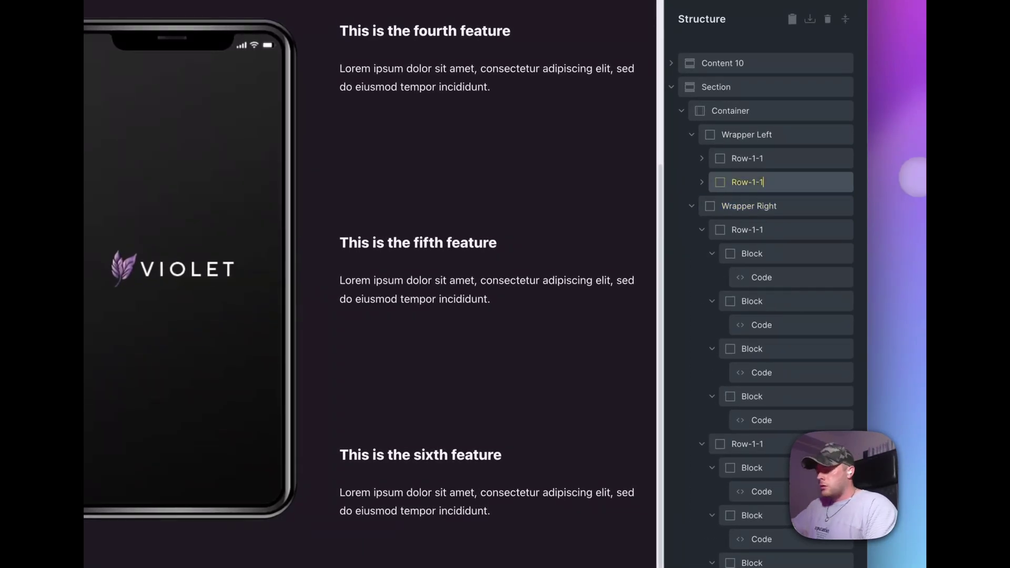
left_click(702, 229)
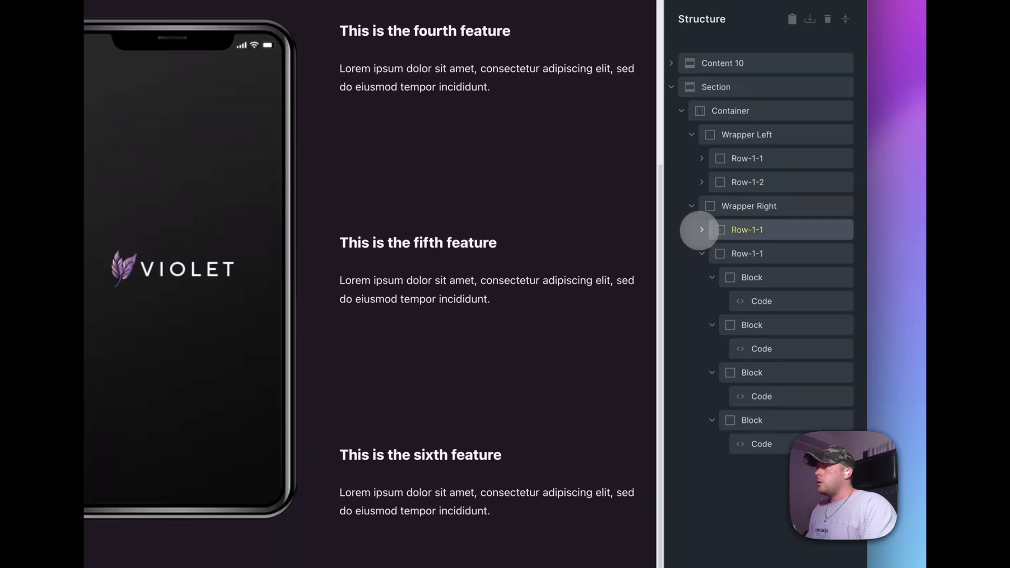
double_click(744, 254)
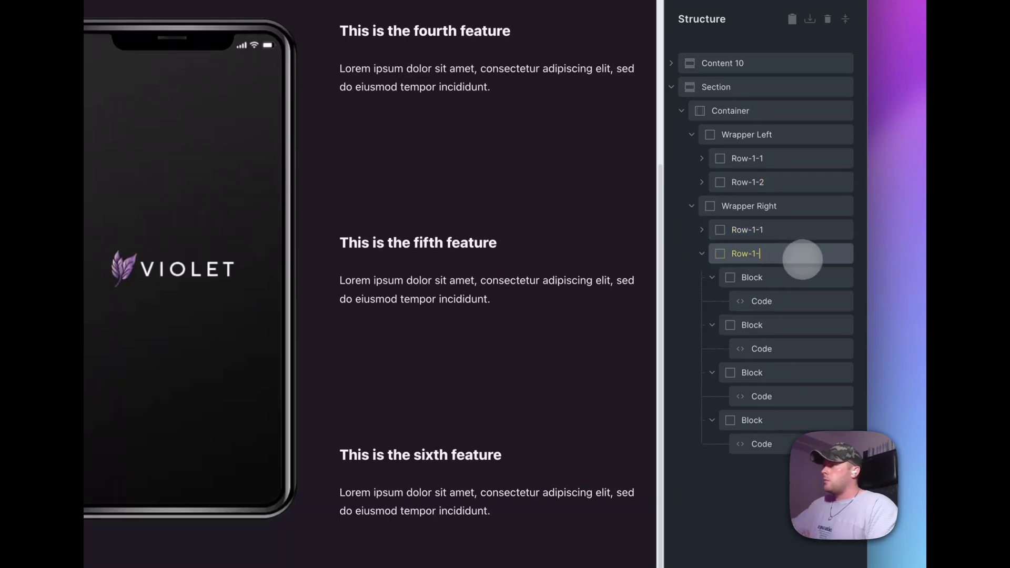
type("2")
key("Return")
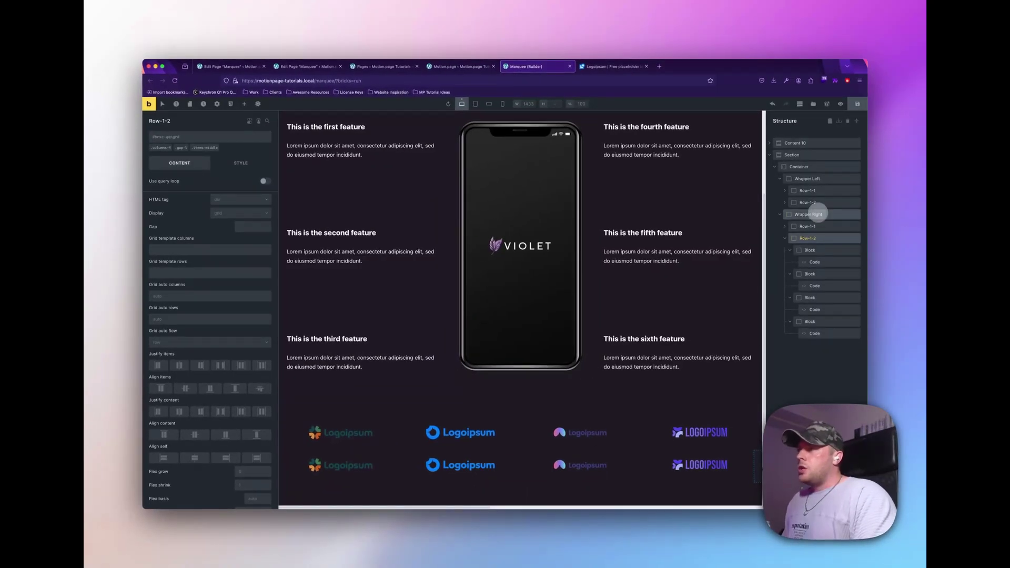
Replace the marquee-wrapper class on Wrapper Left with a new class named marquee-wrapper-left
left_click(807, 179)
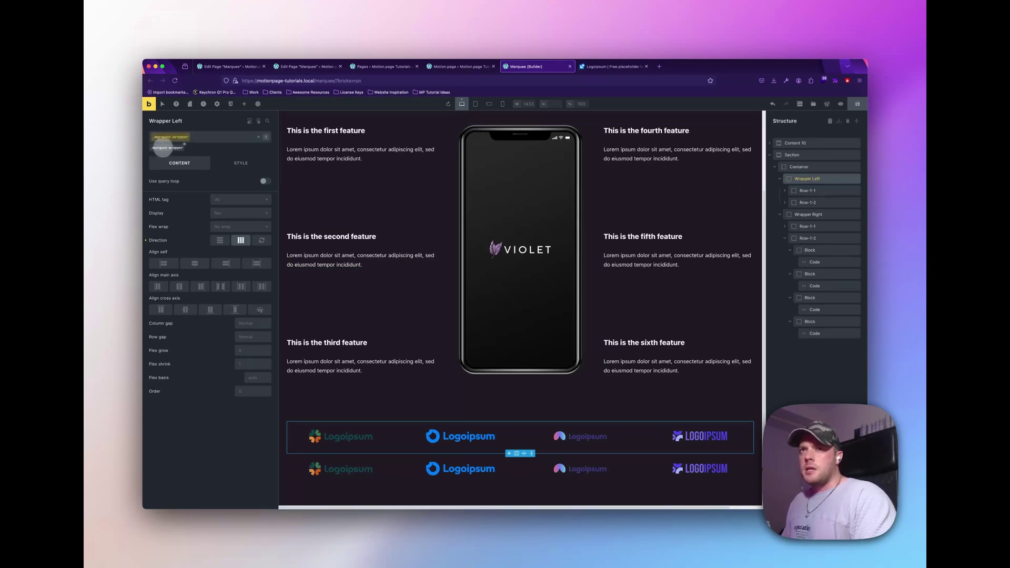
left_click(163, 148)
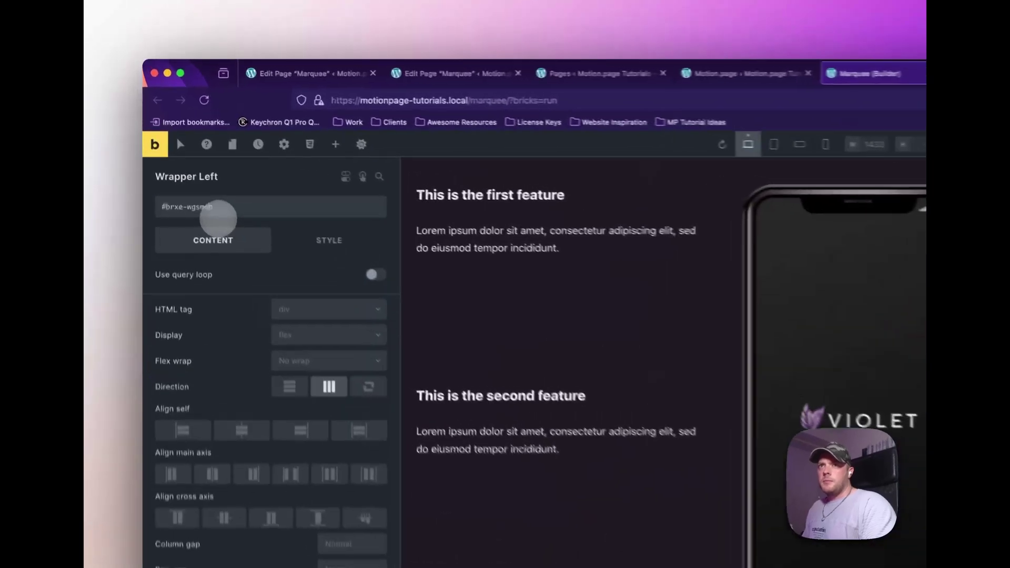
left_click(200, 211)
type("marquee-wrapper")
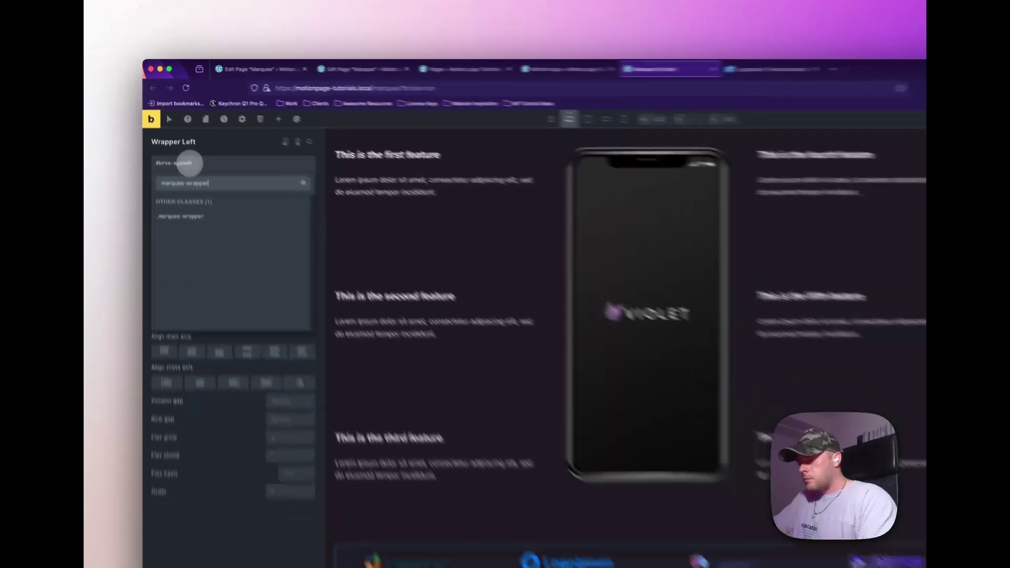
type("-left")
key("Return")
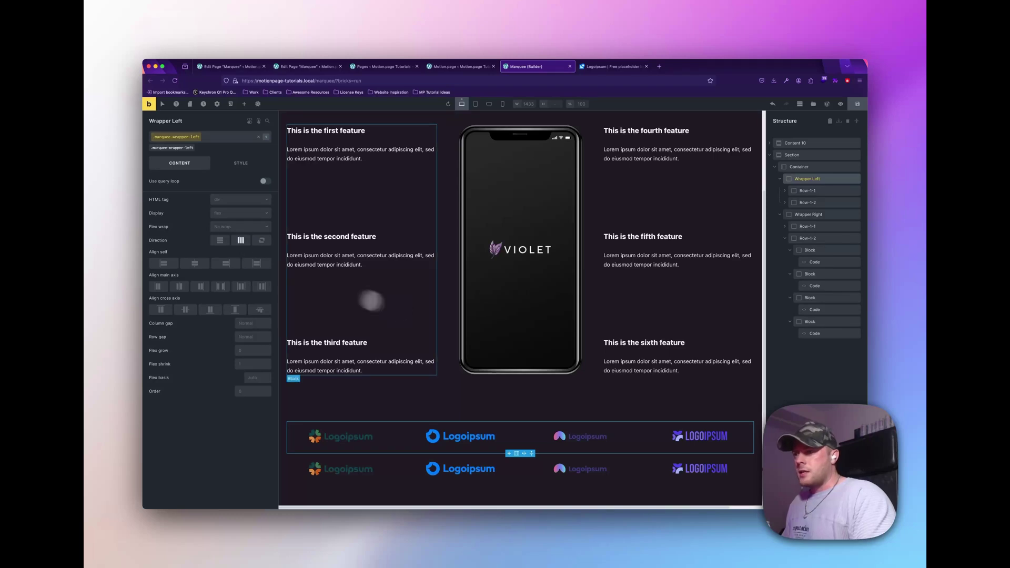
scroll(526, 337, "down", 1)
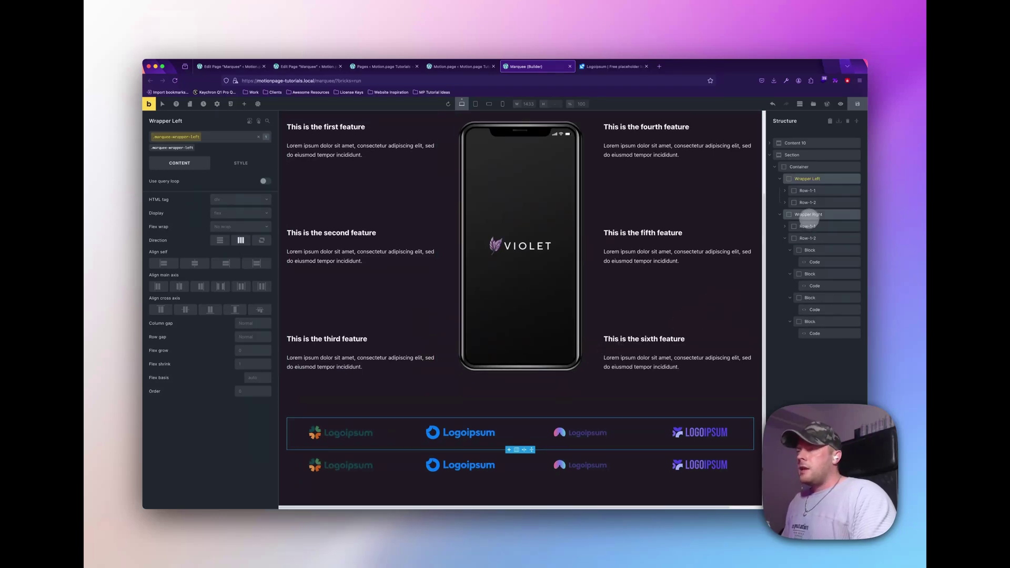
Replace Wrapper Right's marquee-wrapper class with a new class marquee-wrapper-right and set its direction to horizontal
left_click(809, 214)
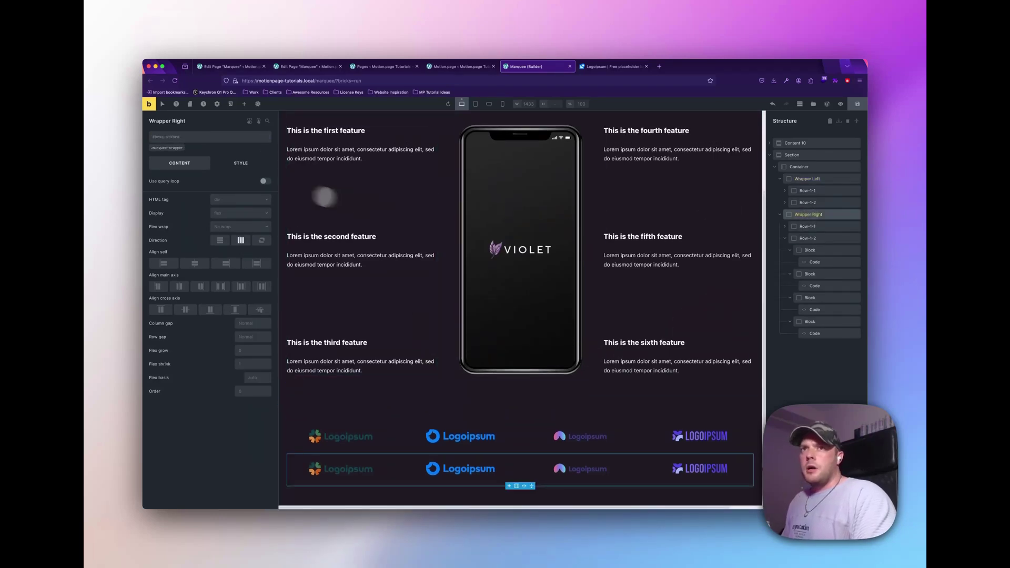
right_click(160, 148)
left_click(157, 149)
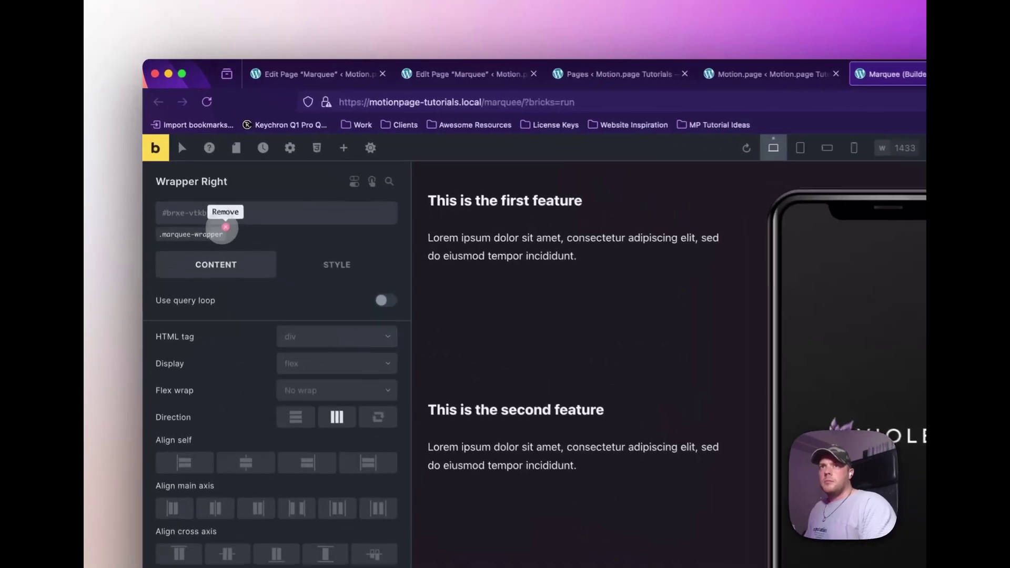
left_click(176, 138)
type("mar")
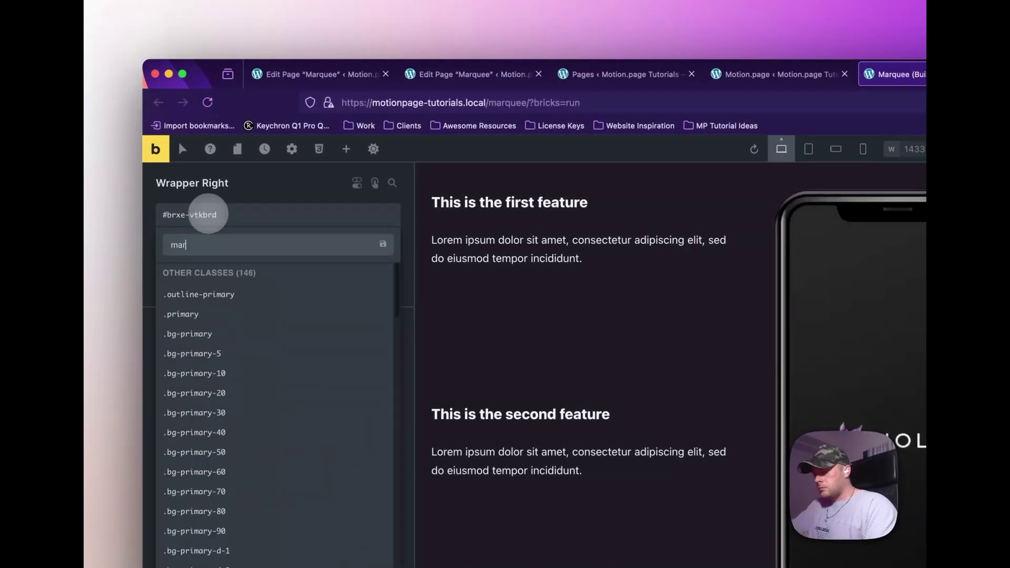
type("quee-wrapper-right")
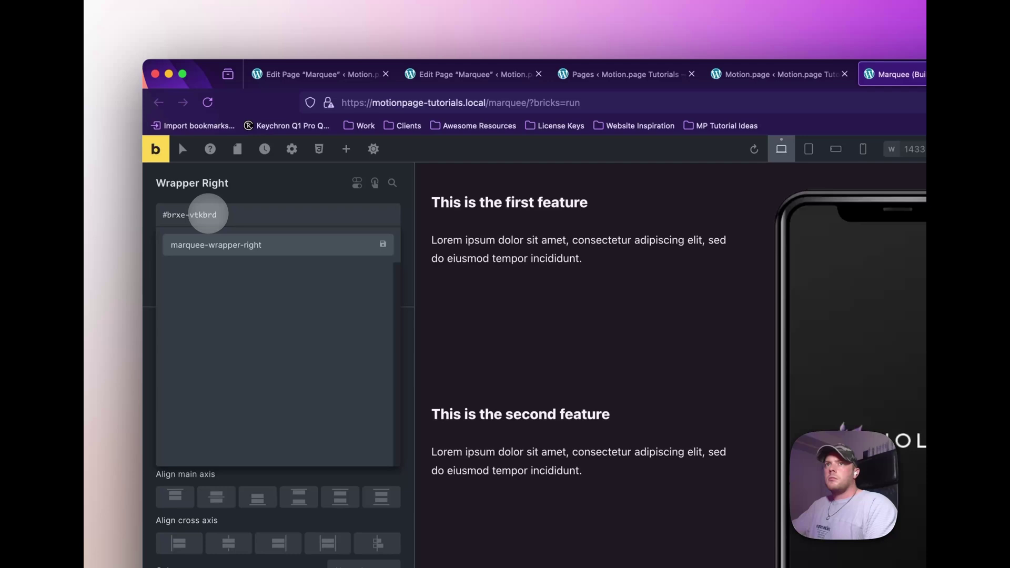
key("Return")
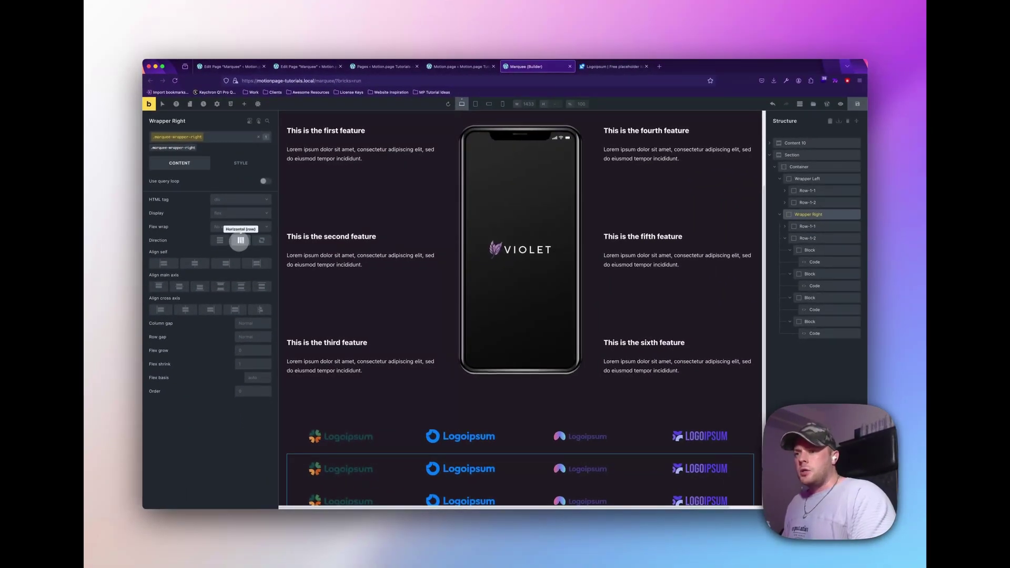
left_click(241, 240)
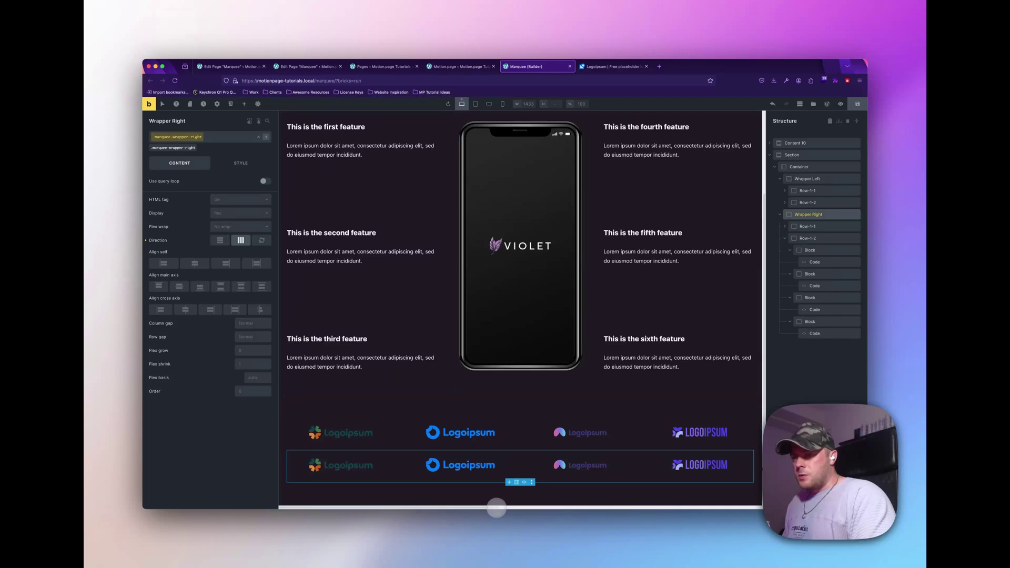
mouse_move(497, 507)
left_mouse_down()
mouse_move(591, 505)
mouse_move(497, 507)
left_mouse_up()
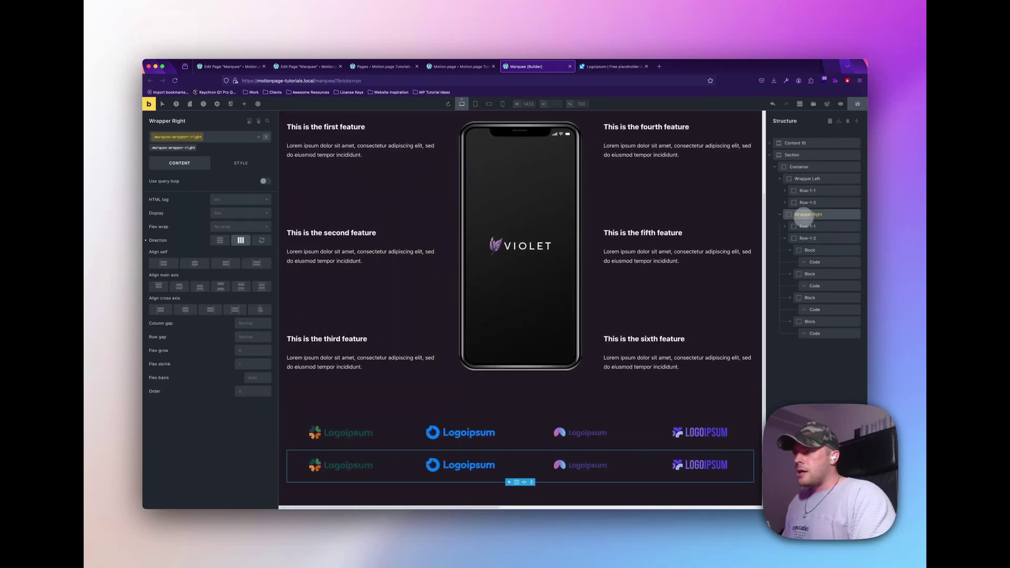
Align Wrapper Right's content to the end of the main axis and check the row's overflow on the canvas
left_click(240, 163)
scroll(226, 432, "down", 5)
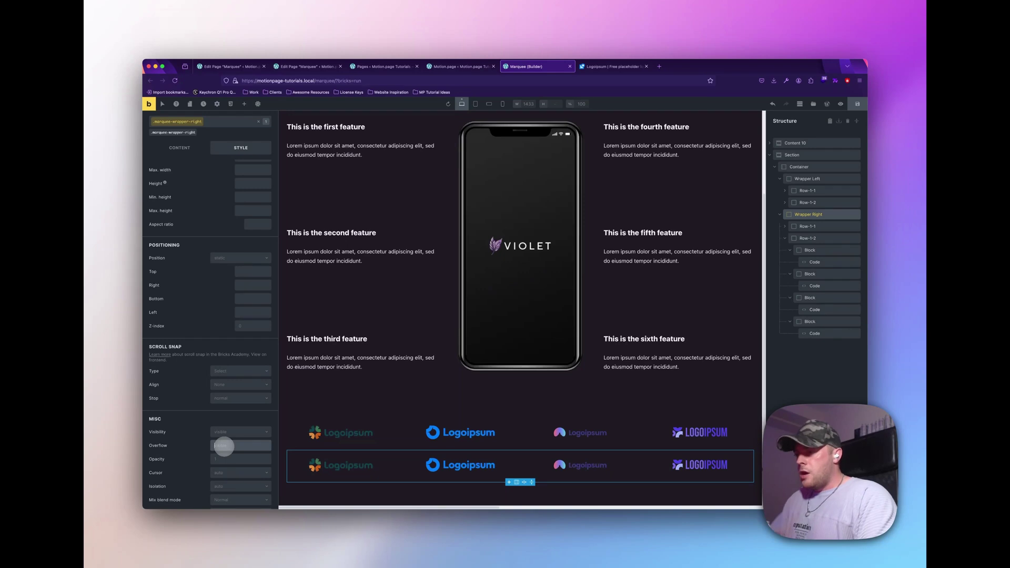
left_click_drag(376, 505, 473, 506)
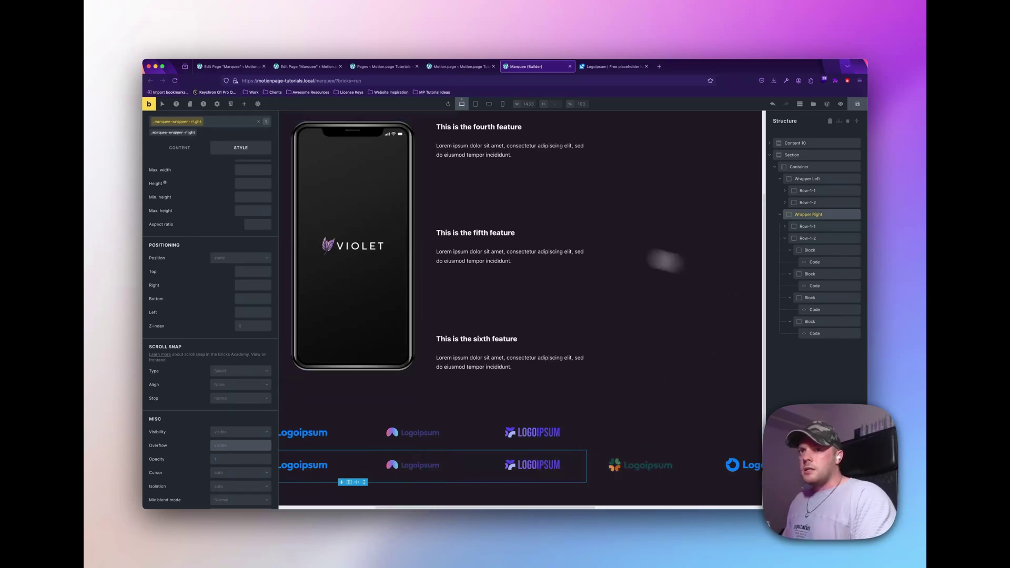
left_click(179, 149)
left_click(239, 240)
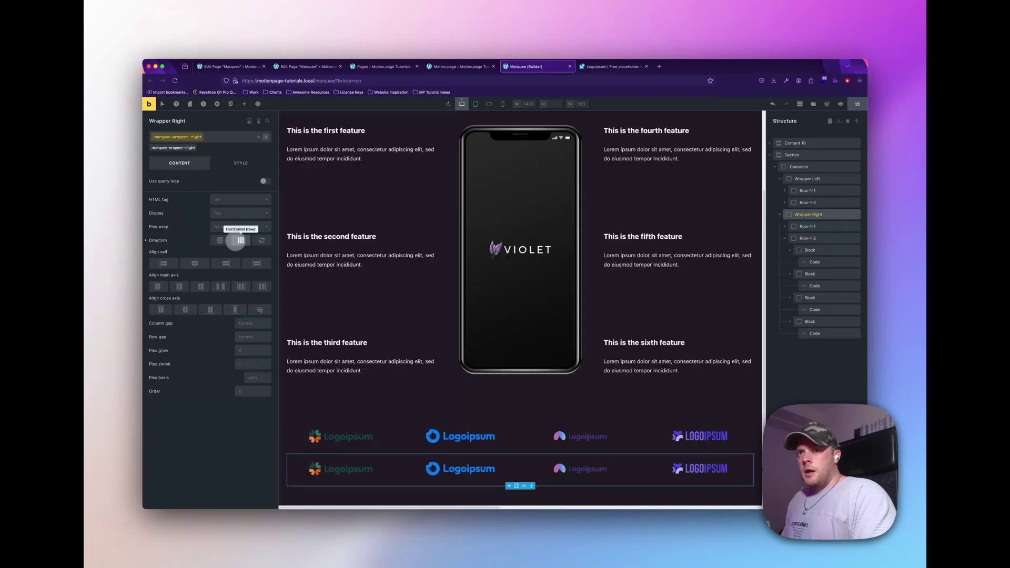
left_click(198, 285)
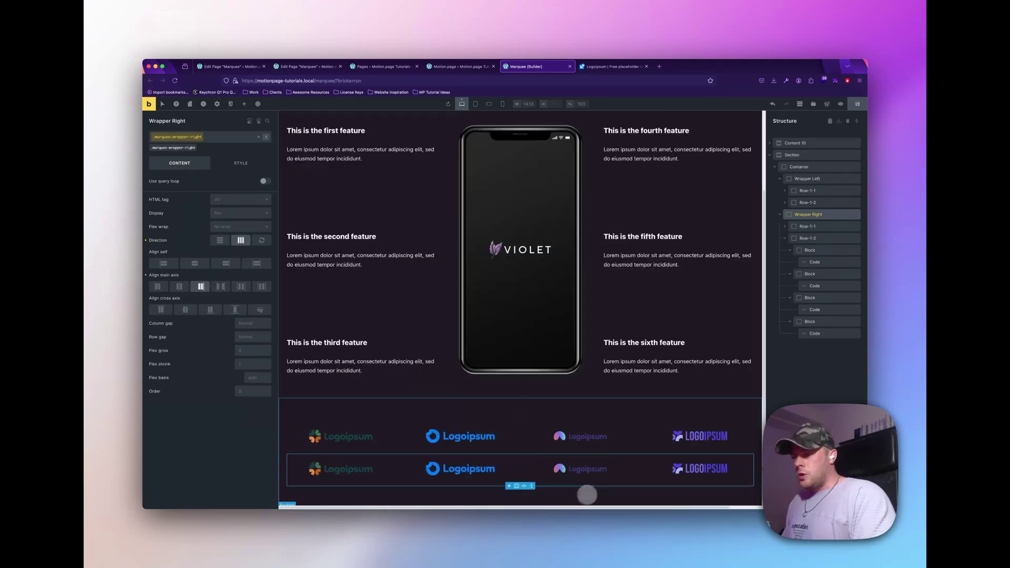
left_click_drag(559, 506, 492, 507)
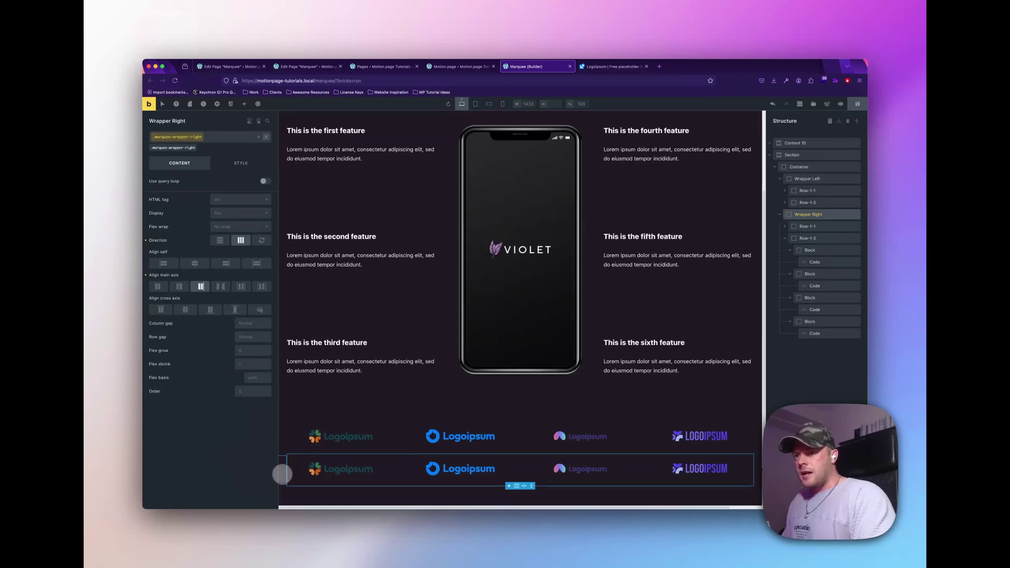
Save the page, switch to Motion.page and check the logo rows in the page preview
key("ctrl+s")
left_click(459, 66)
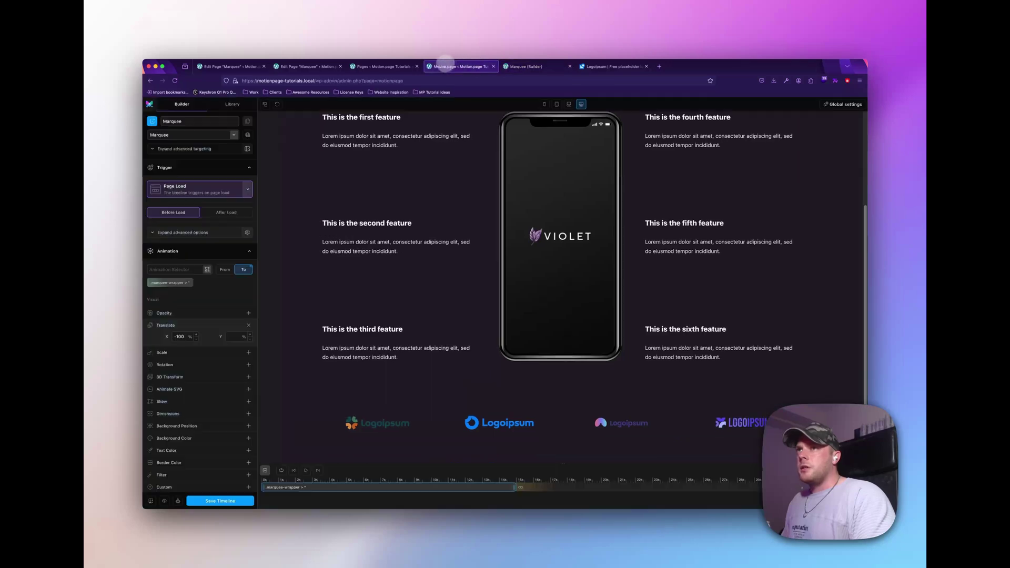
scroll(348, 377, "down", 2)
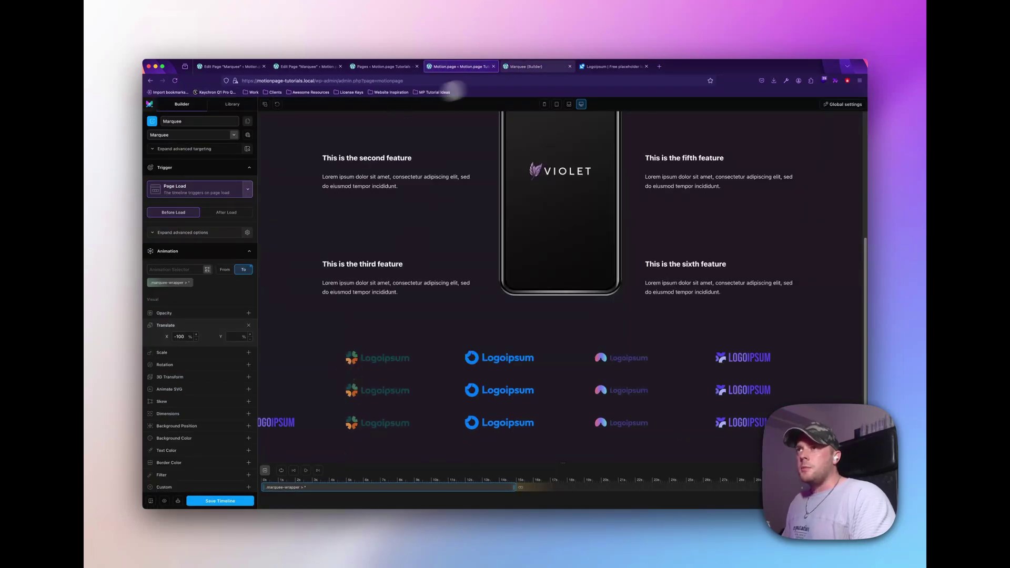
Switch to the Bricks builder, set Wrapper Left's direction to horizontal, save the page and refresh the Motion.page preview
left_click(534, 66)
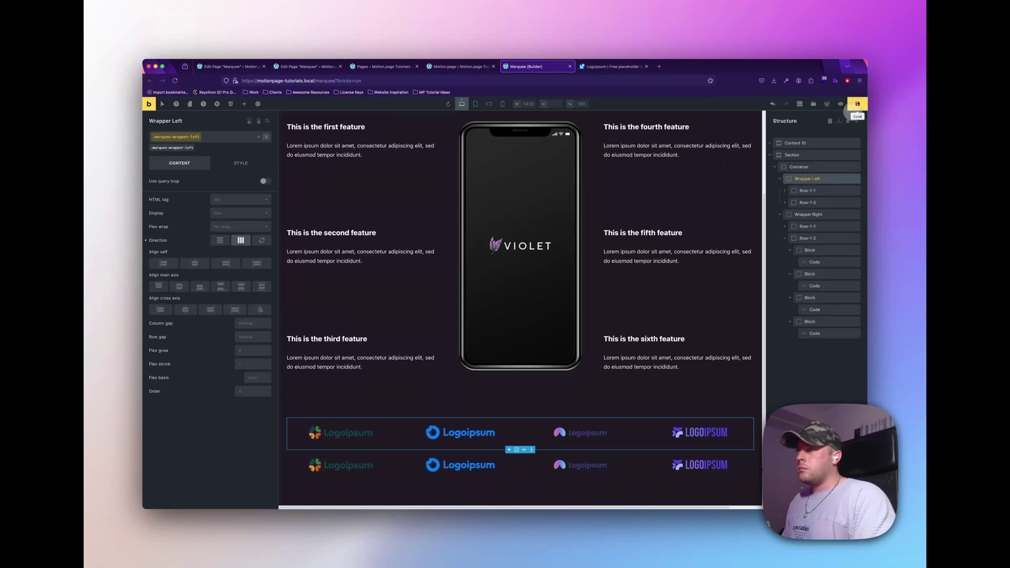
left_click(857, 105)
left_click(457, 67)
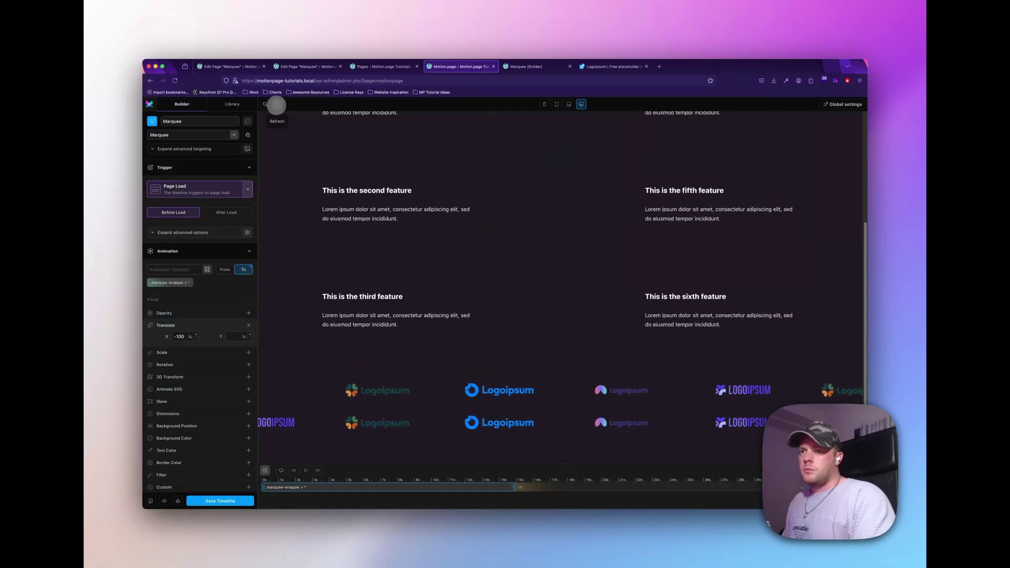
left_click(277, 105)
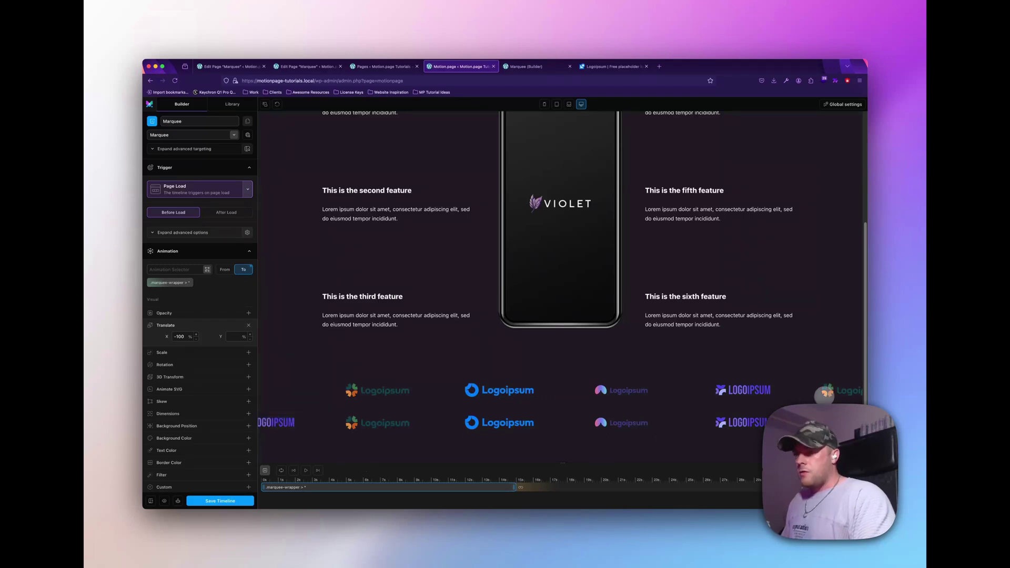
Switch back to the Bricks builder and set Wrapper Left's overflow to hidden
left_click(383, 67)
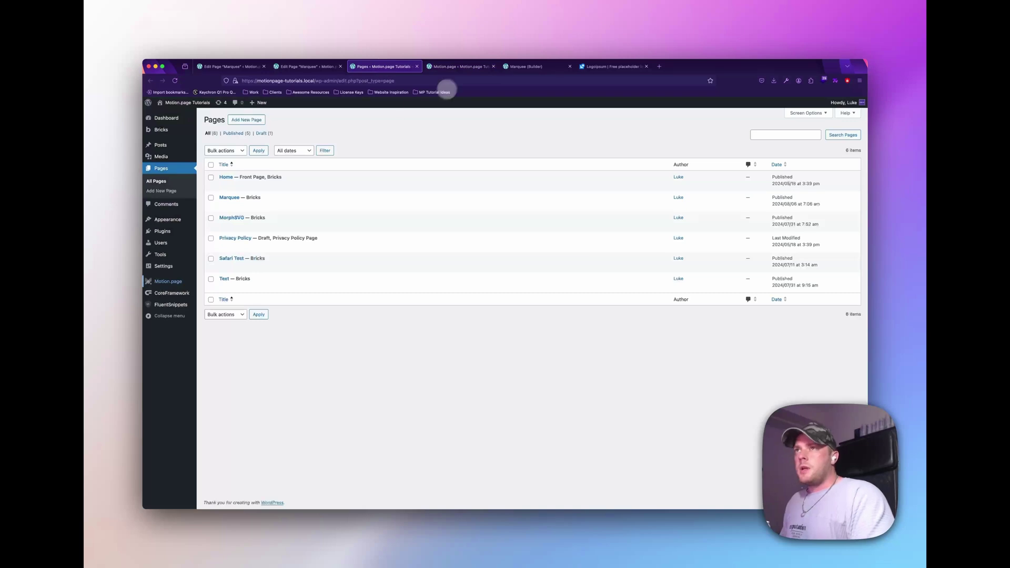
left_click(459, 67)
left_click(521, 66)
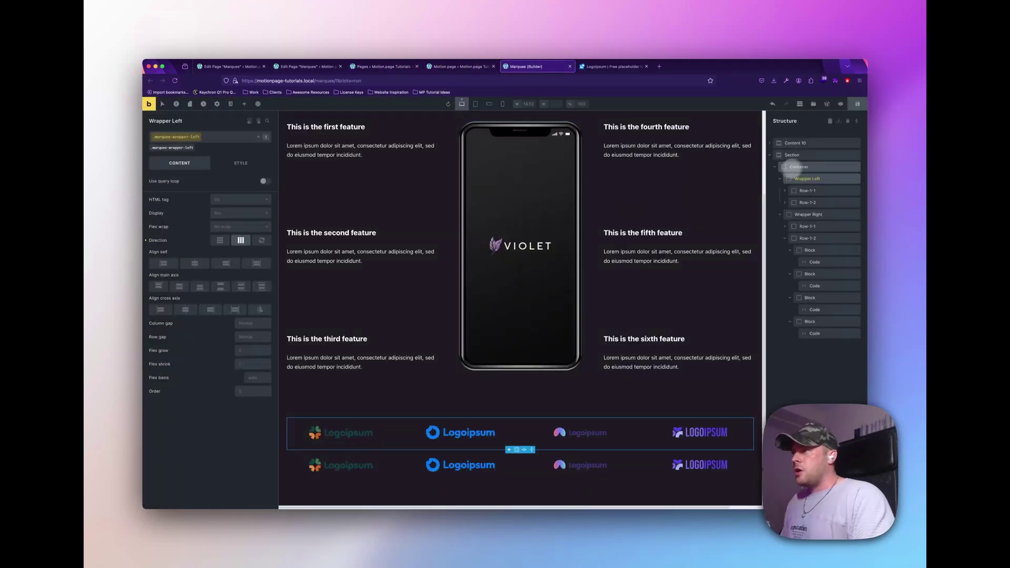
left_click(808, 166)
left_click(428, 298)
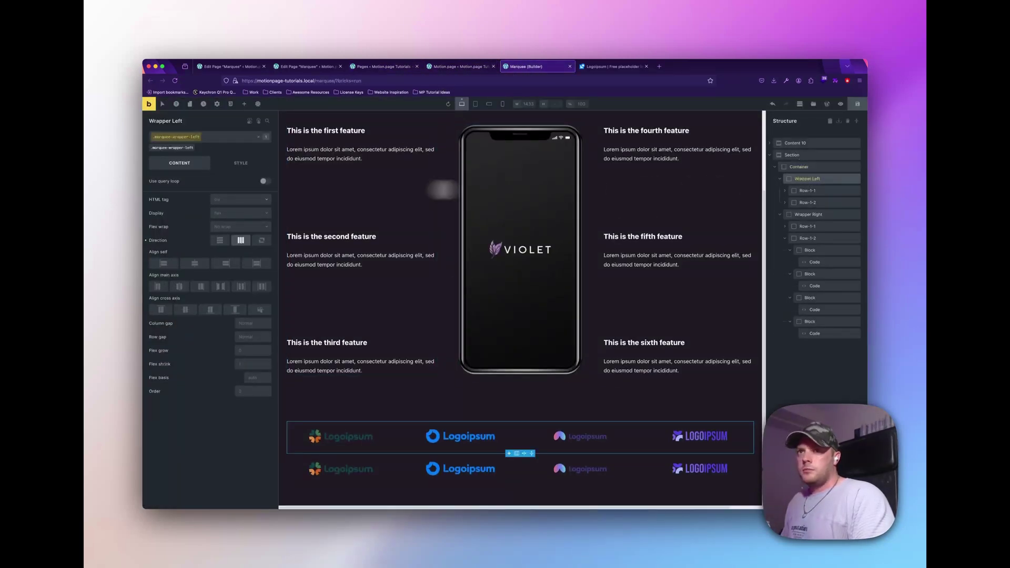
left_click(241, 163)
scroll(221, 368, "down", 10)
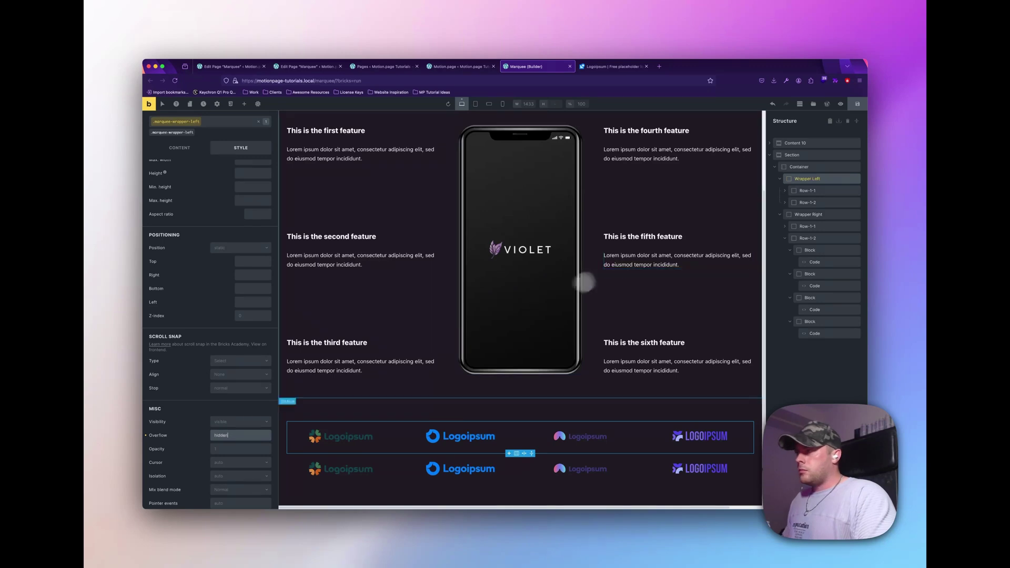
Set Wrapper Right's overflow to hidden and save the page
left_click(804, 214)
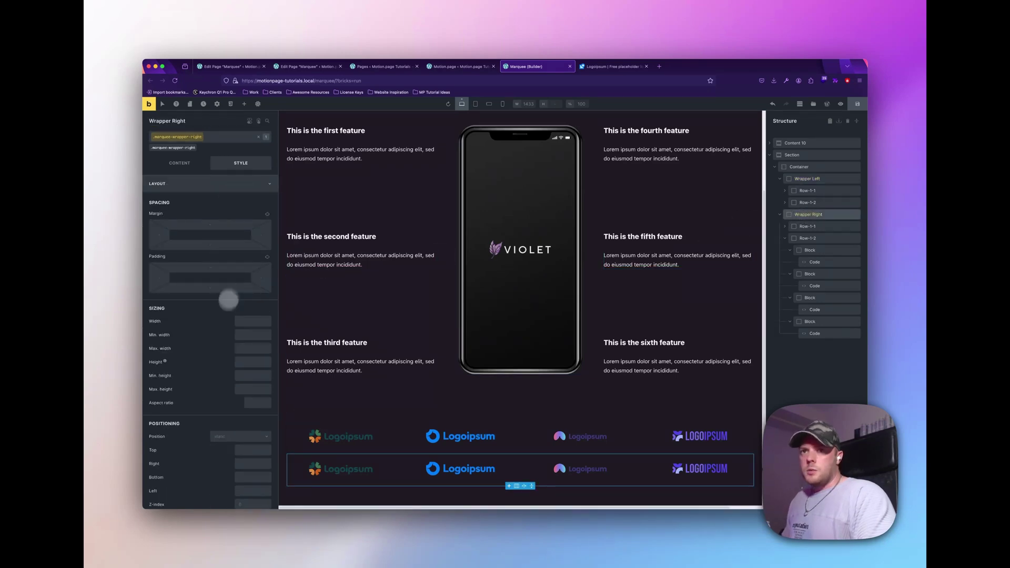
scroll(232, 372, "down", 5)
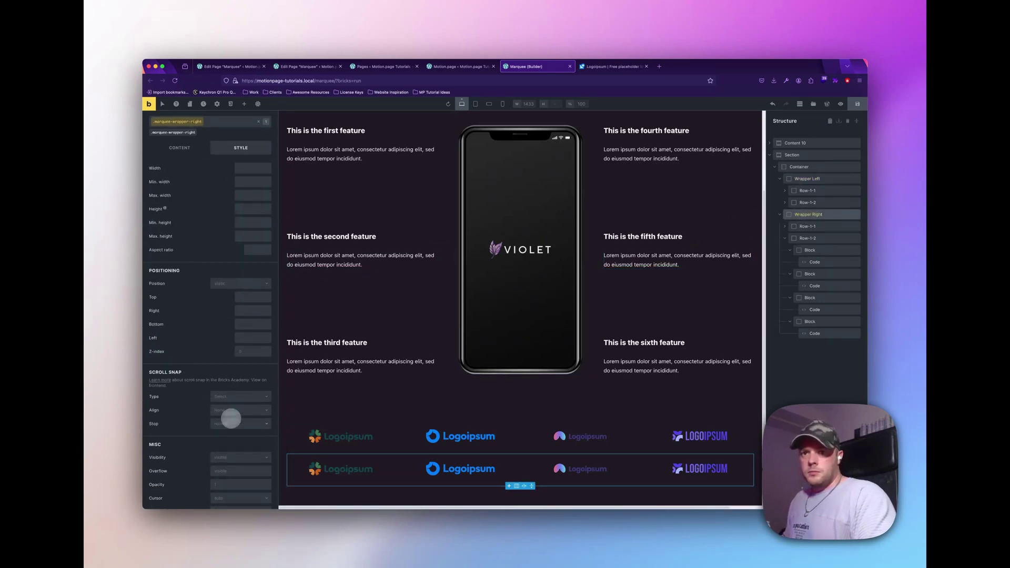
left_click(236, 471)
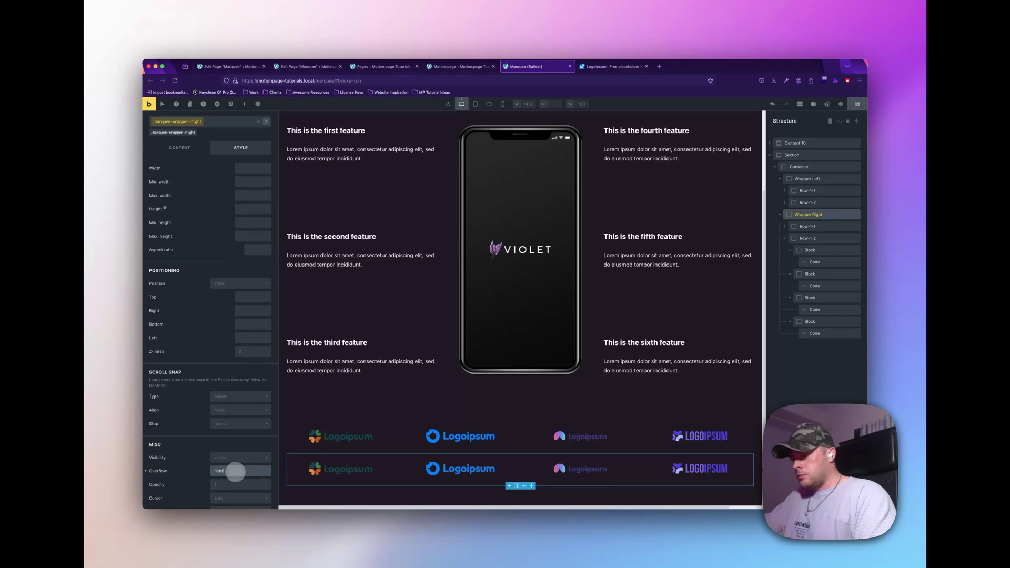
type("hidden")
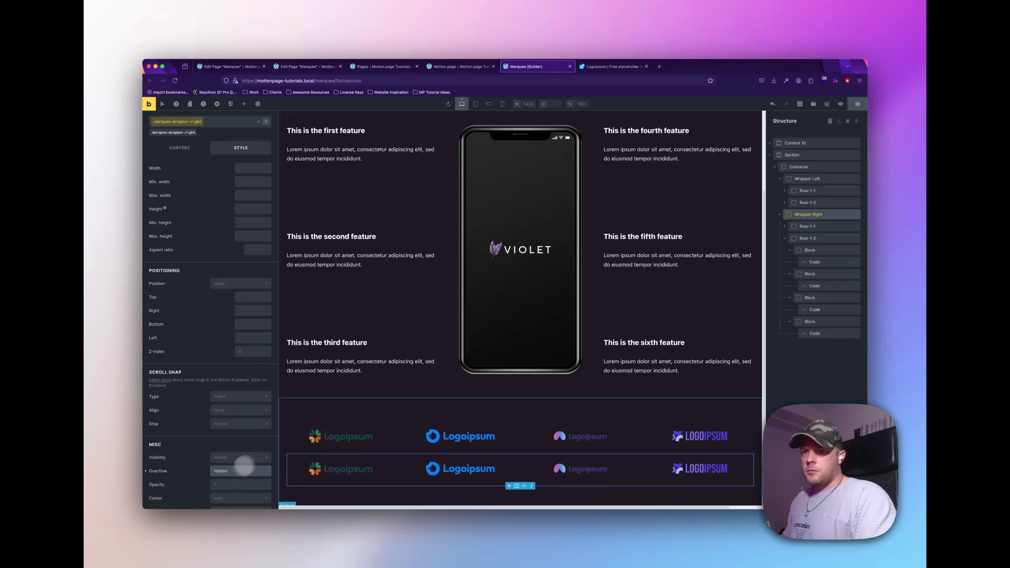
left_click(857, 103)
Switch to Motion.page and change the animation's selector to .marquee-wrapper-left > *
left_click(458, 66)
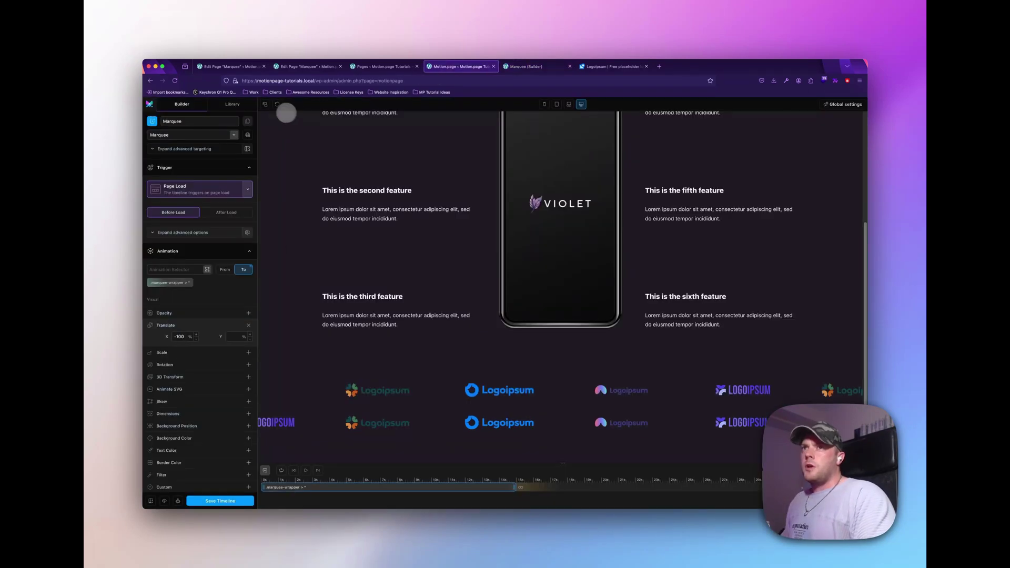
left_click(165, 282)
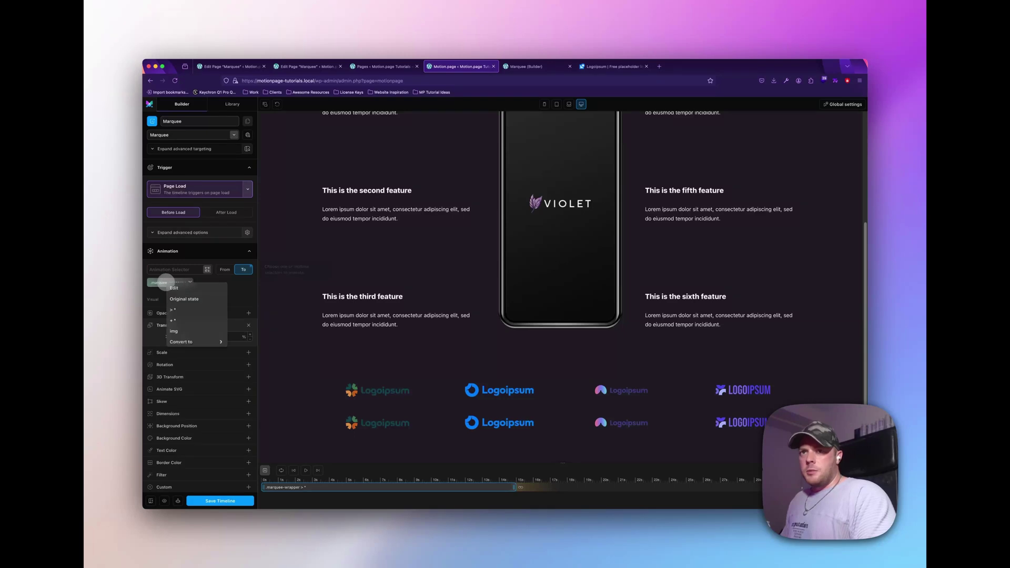
left_click(174, 287)
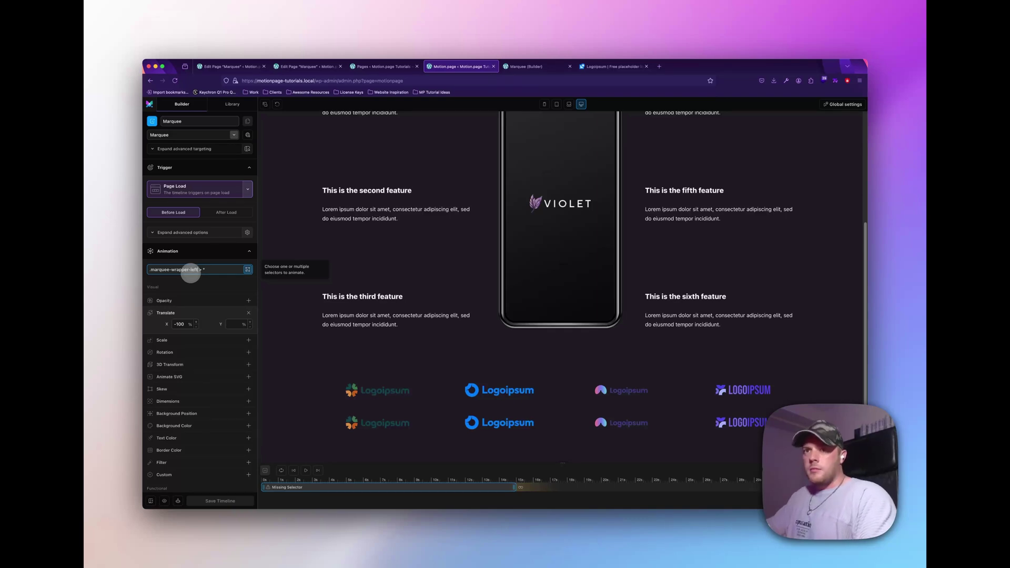
type("-left")
key("Return")
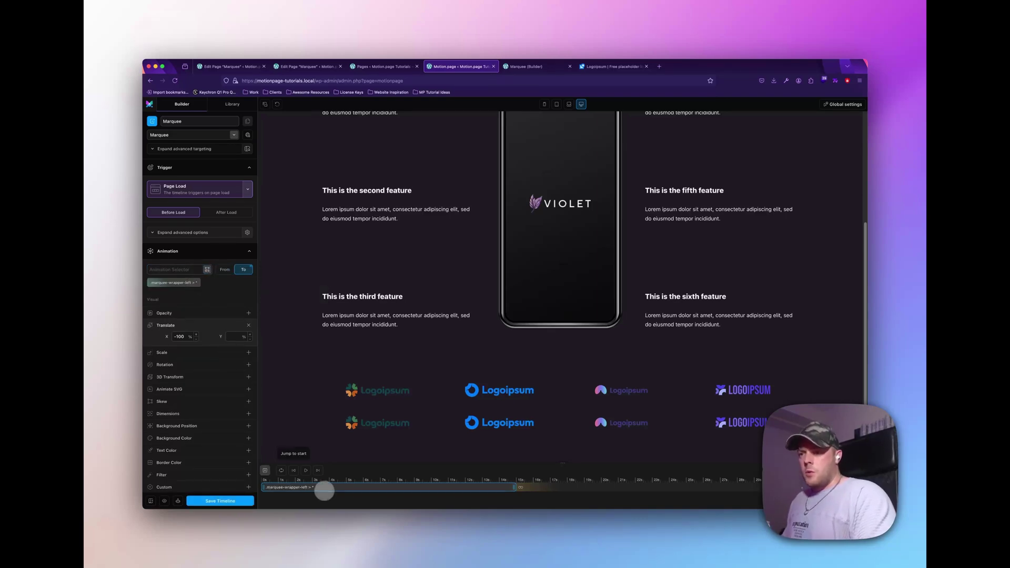
Duplicate the left-wrapper animation, targeting the copy at .marquee-wrapper-right > * with an X translation of 100%
right_click(324, 488)
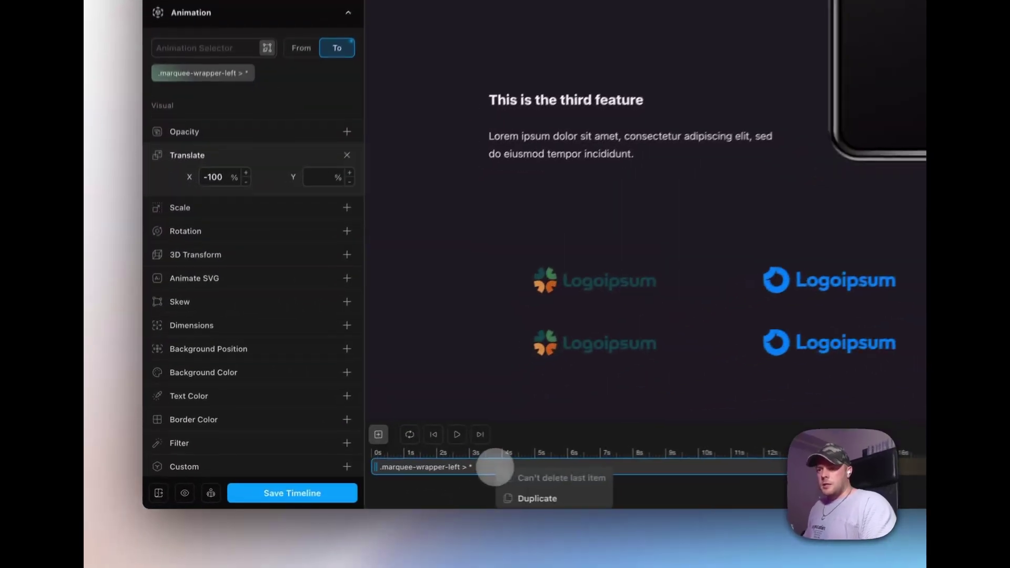
left_click(536, 498)
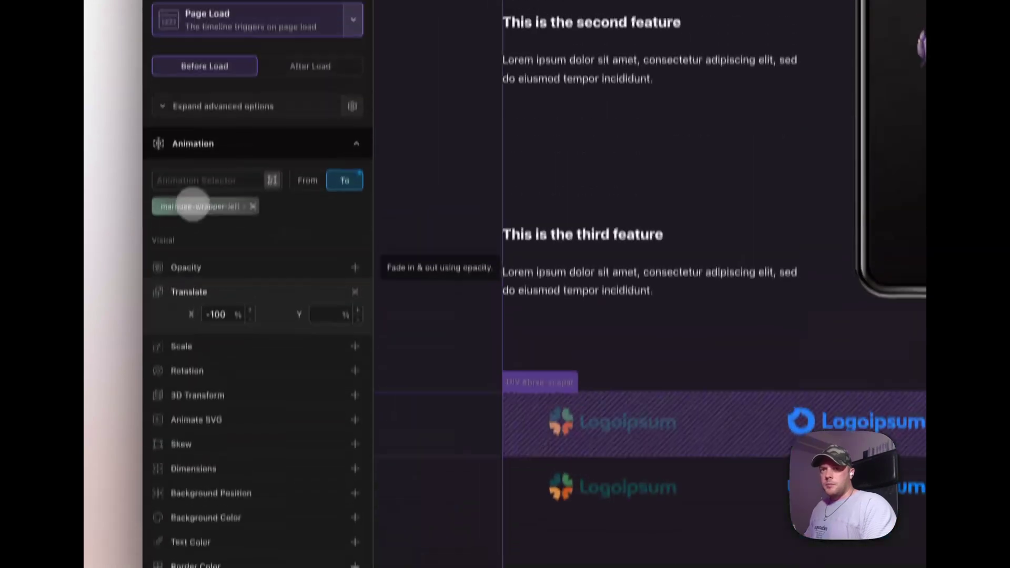
left_click(199, 56)
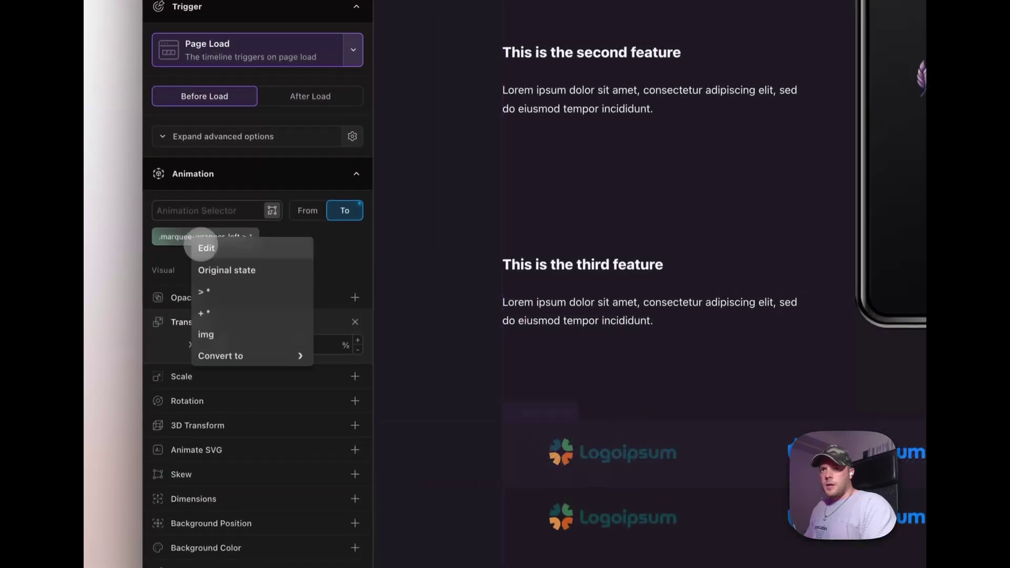
left_click(206, 67)
left_click(246, 30)
double_click(245, 213)
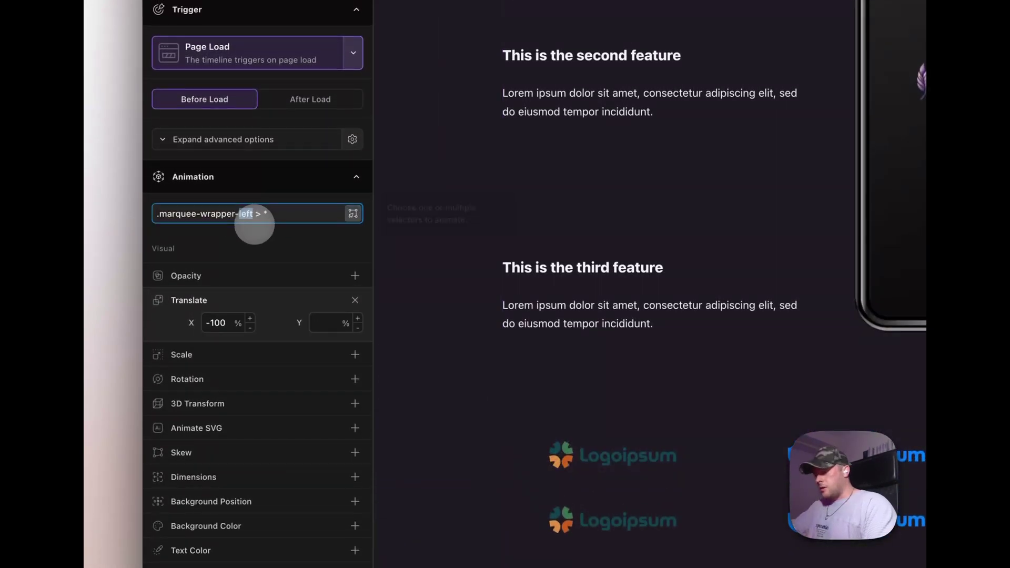
key("Return")
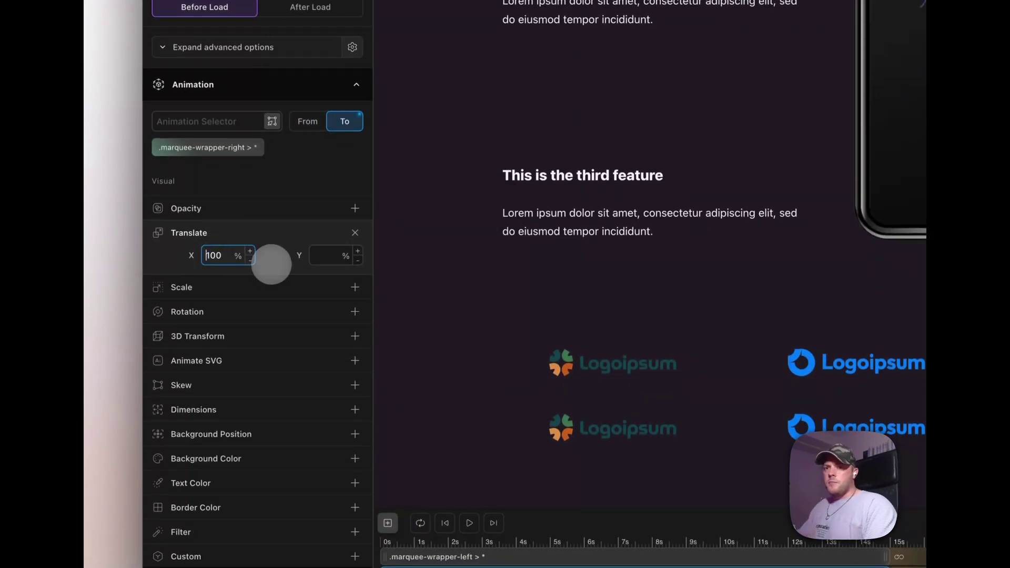
Play the timeline to preview both logo rows and save the timeline
left_click(469, 523)
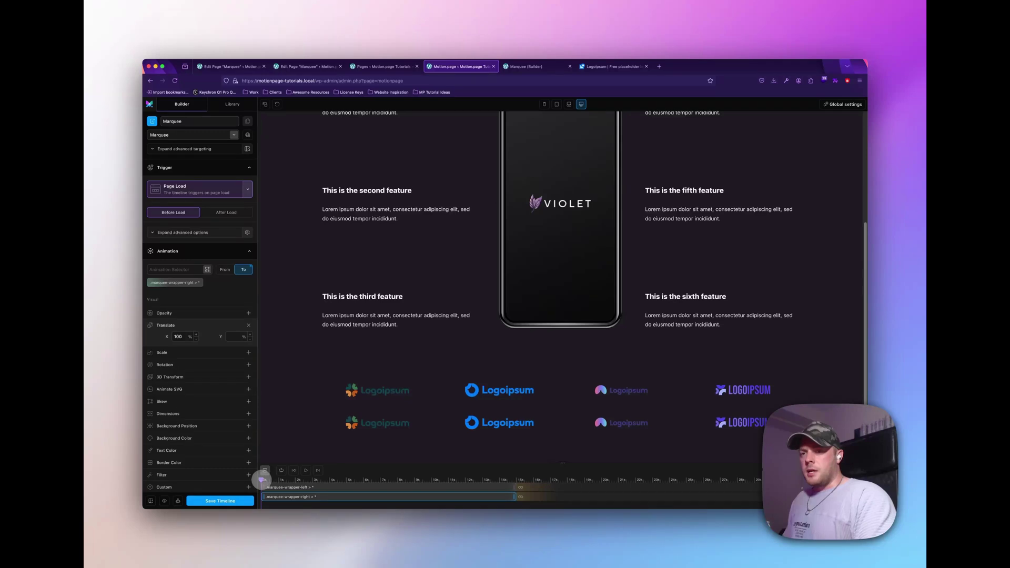
left_click(304, 472)
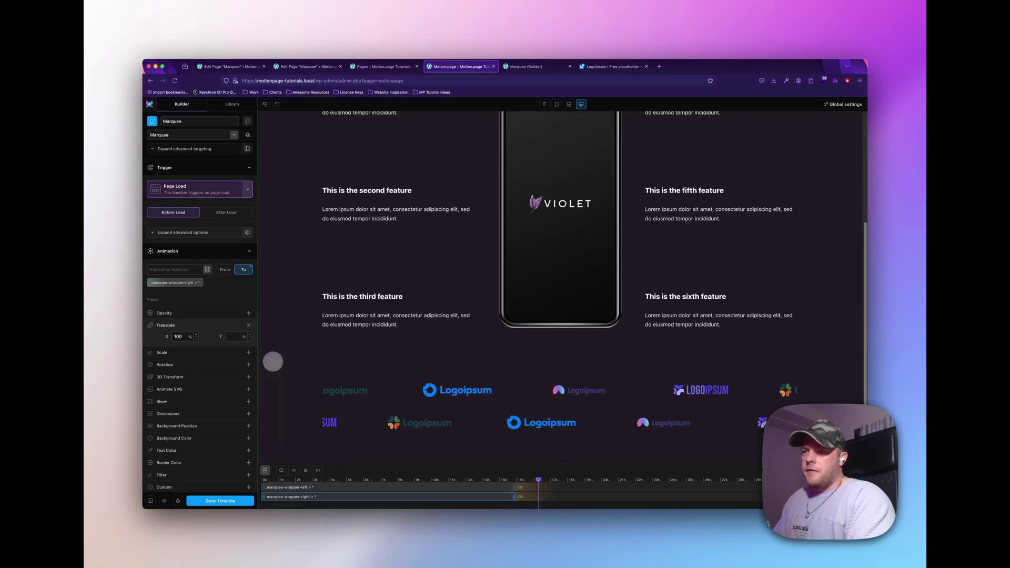
left_click(231, 501)
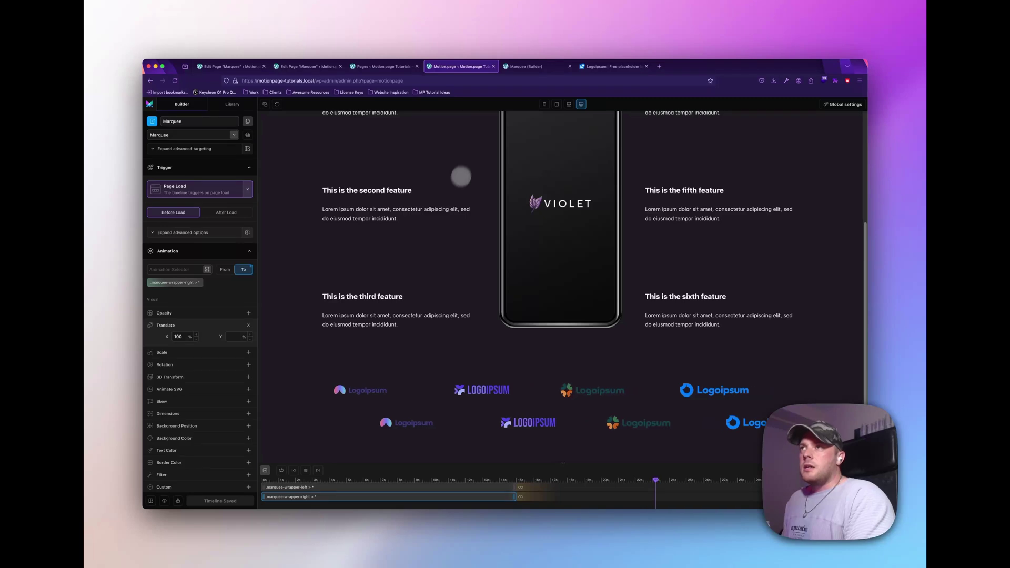
Switch to the Bricks builder and set the position of the Container holding both wrappers to relative
left_click(537, 67)
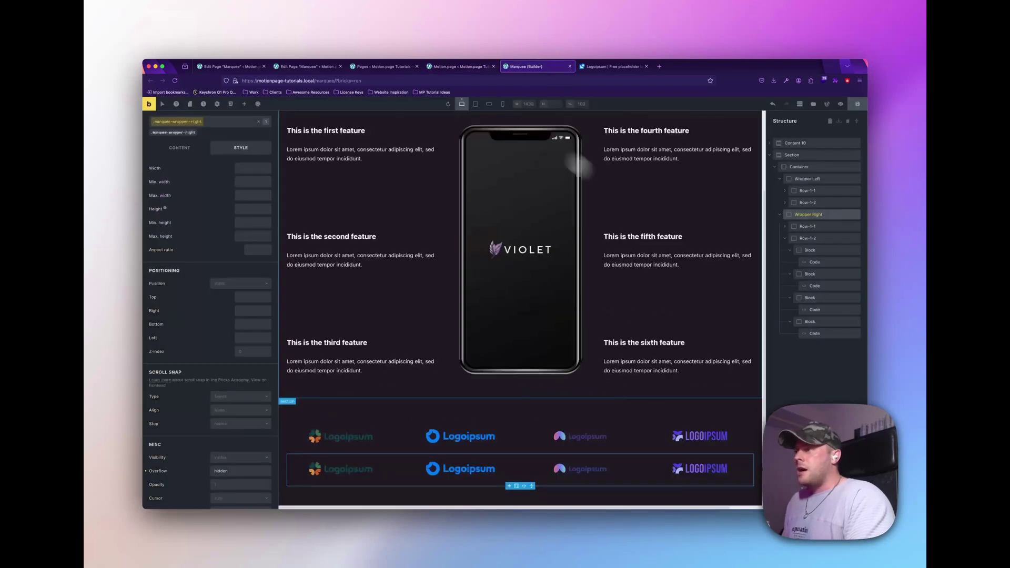
left_click(780, 214)
left_click(805, 167)
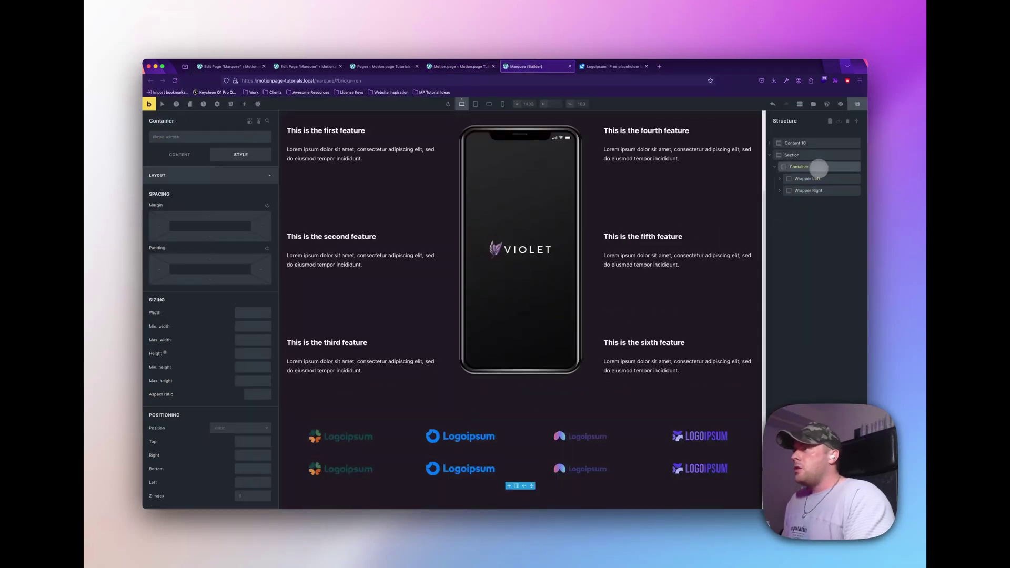
scroll(638, 349, "down", 1)
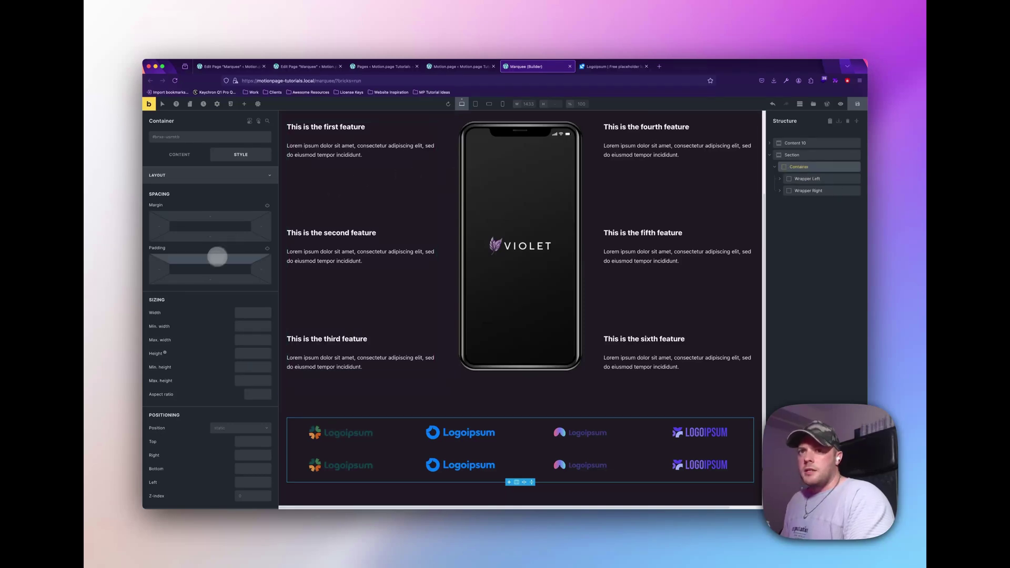
scroll(226, 342, "down", 1)
left_click(232, 404)
left_click(227, 423)
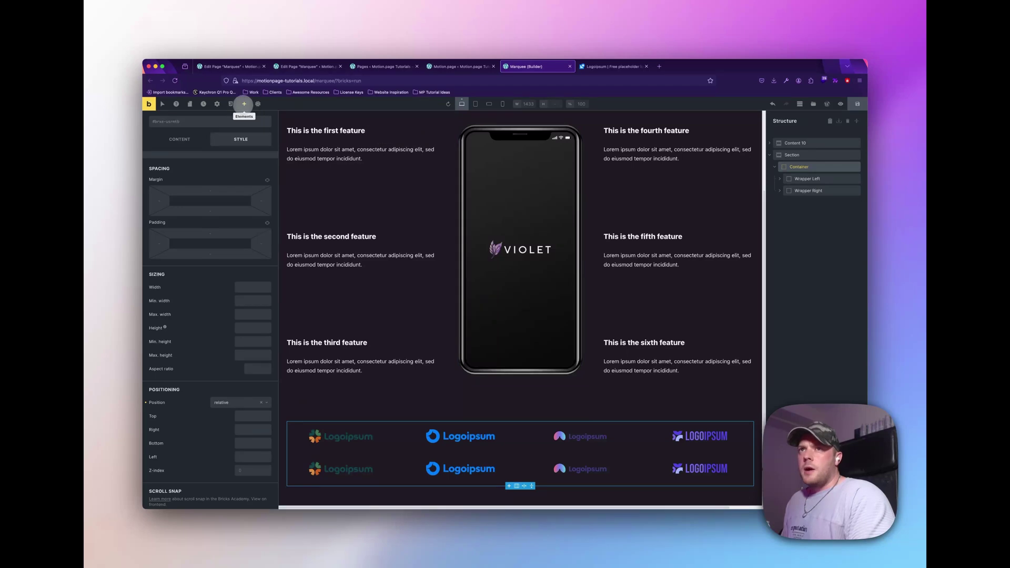
Add an element named Overlay below Wrapper Right in the Container, with absolute position and 100% minimum height
left_click(244, 103)
left_click_drag(180, 187, 798, 204)
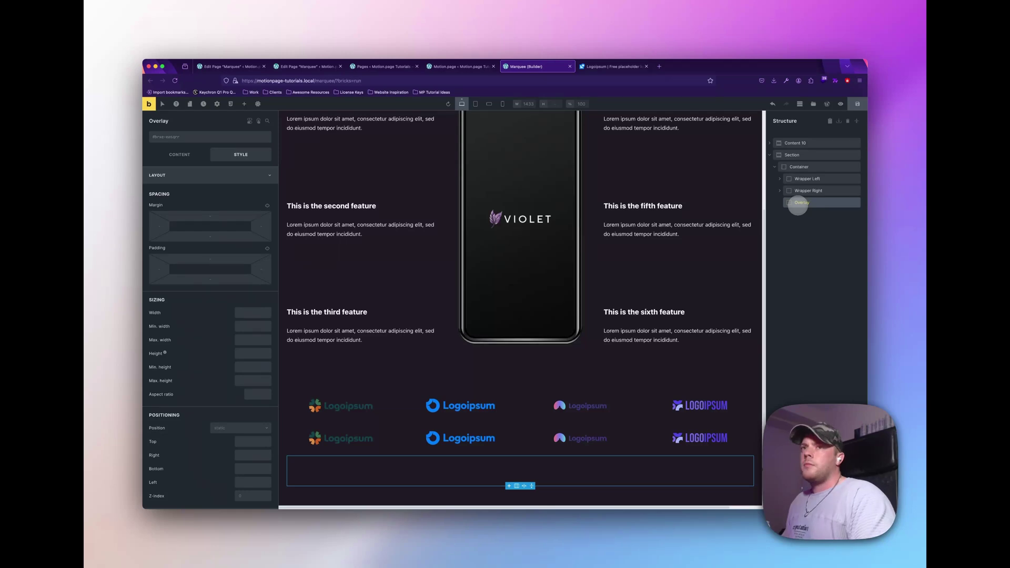
scroll(213, 265, "down", 3)
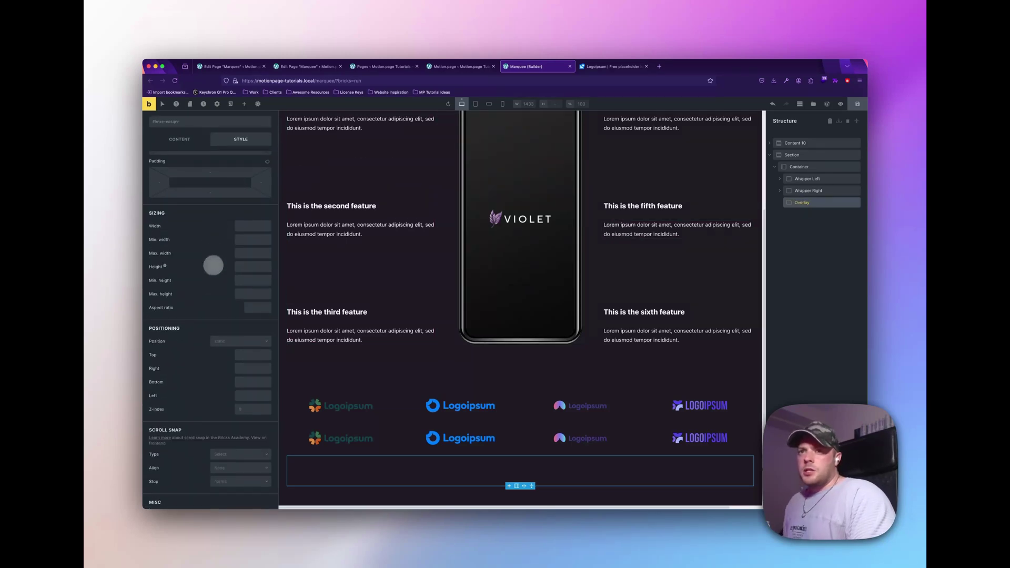
left_click(234, 340)
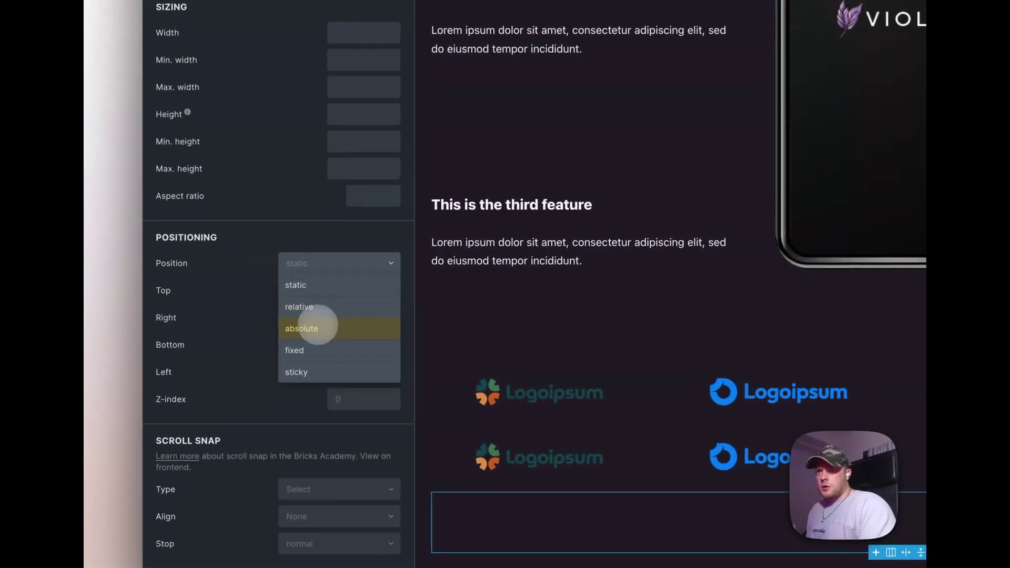
left_click(317, 327)
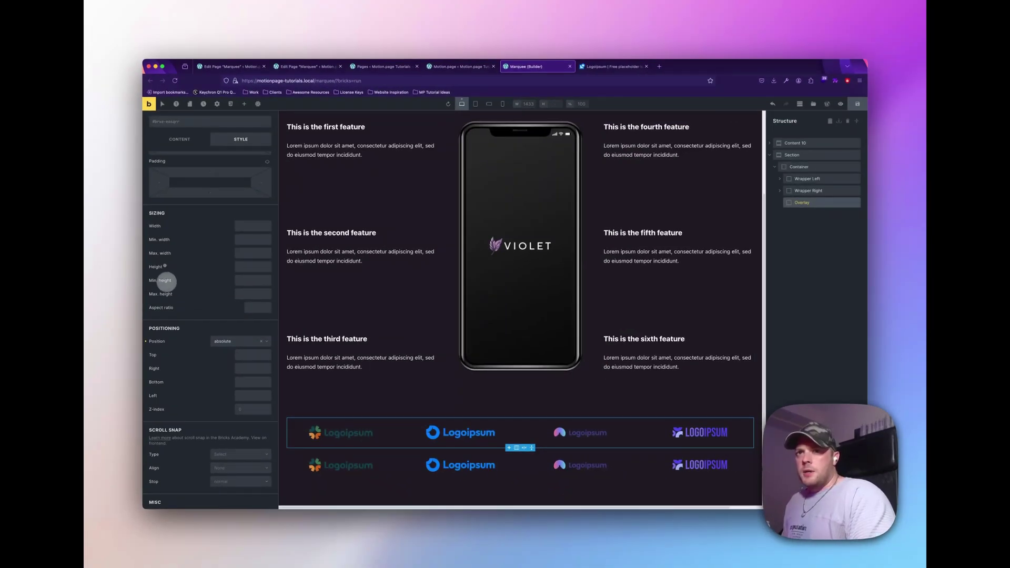
left_click(239, 280)
type("100%")
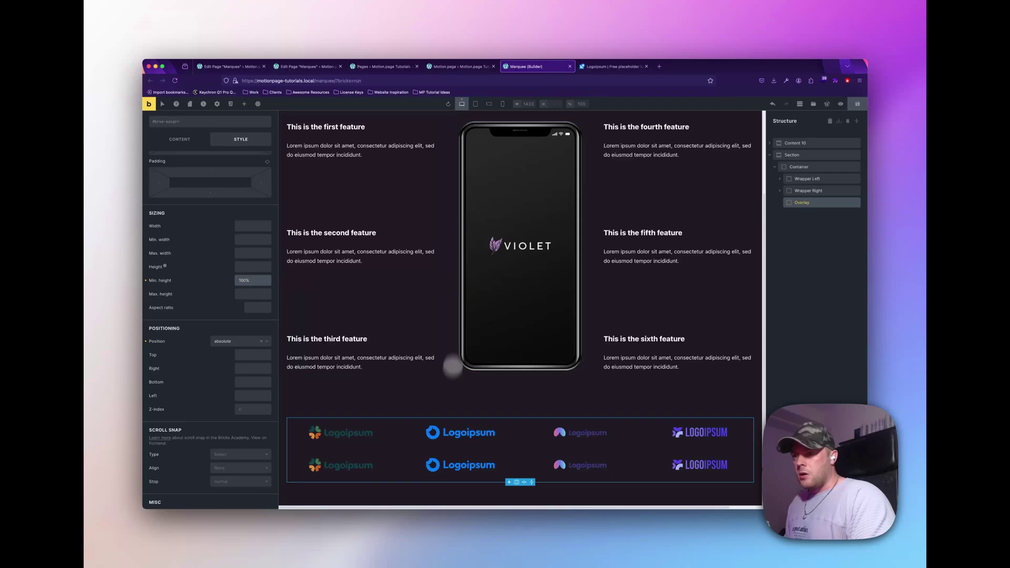
Apply the Overlay element's gradient as an overlay and add three gradient colors
scroll(212, 283, "down", 10)
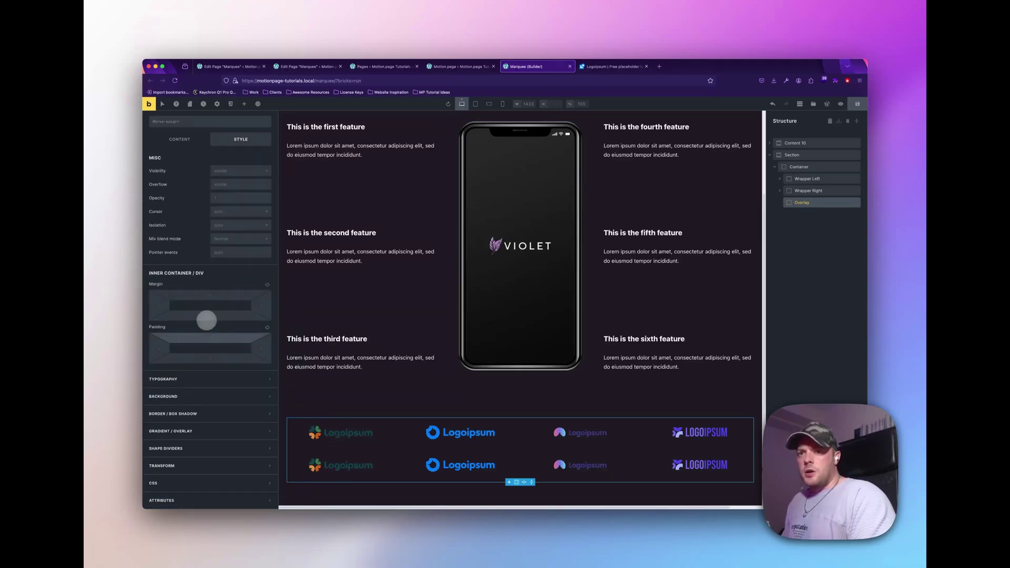
left_click(209, 431)
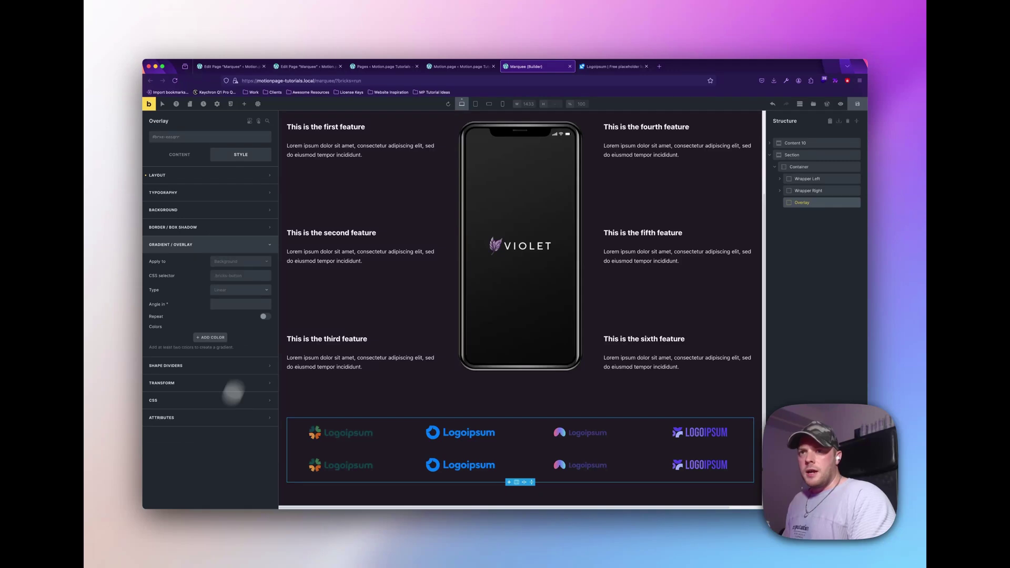
left_click(231, 261)
left_click(223, 272)
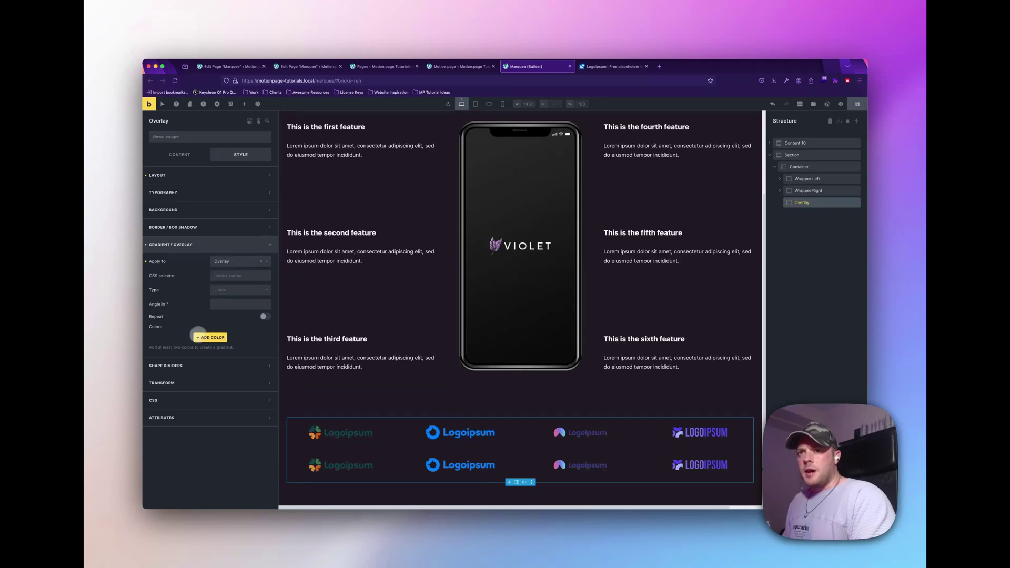
left_click(210, 337)
left_click(208, 377)
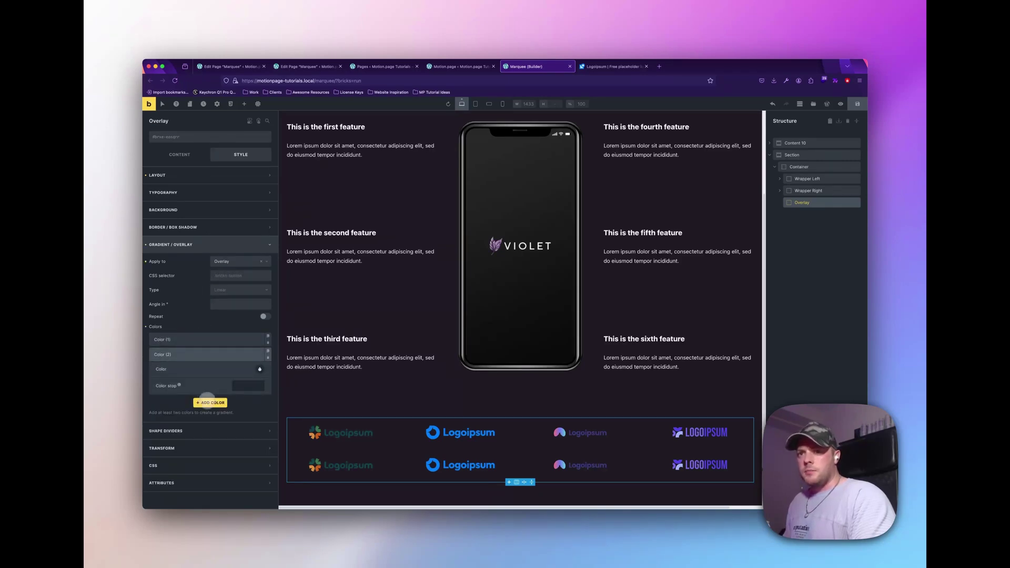
left_click(208, 402)
Make the gradient's second color fully transparent
left_click(199, 356)
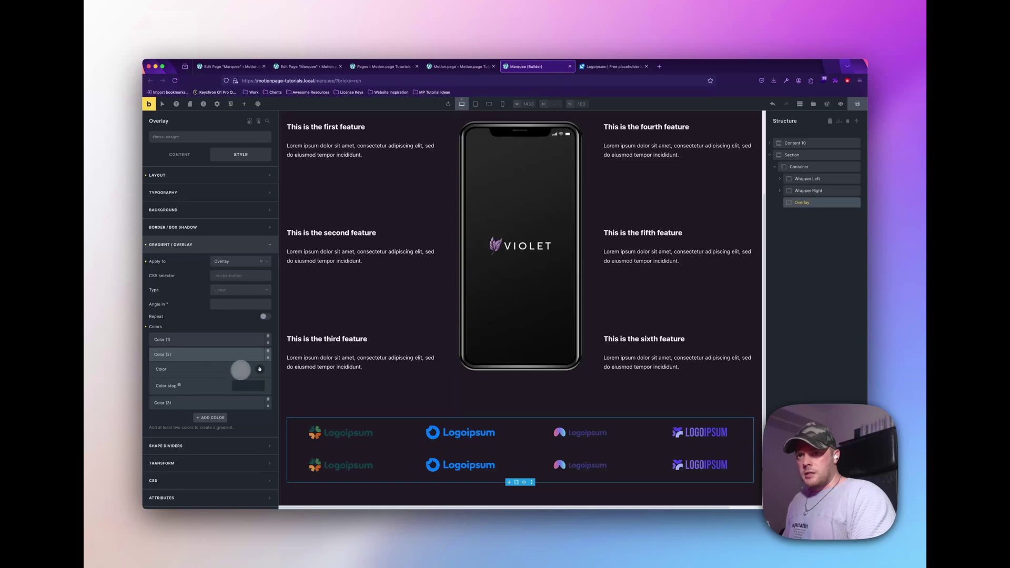
left_click(240, 370)
scroll(232, 403, "down", 4)
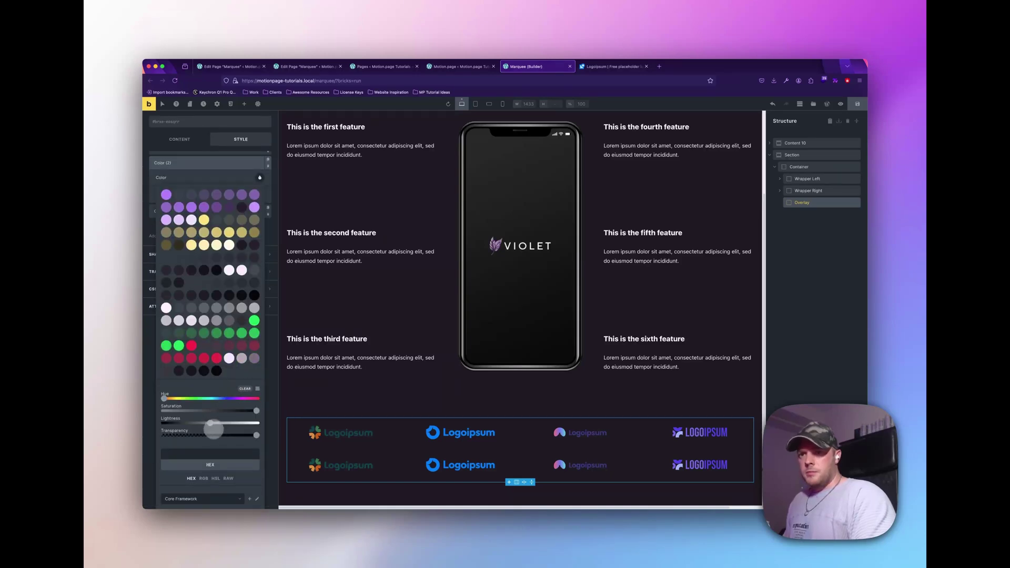
left_click_drag(213, 428, 156, 433)
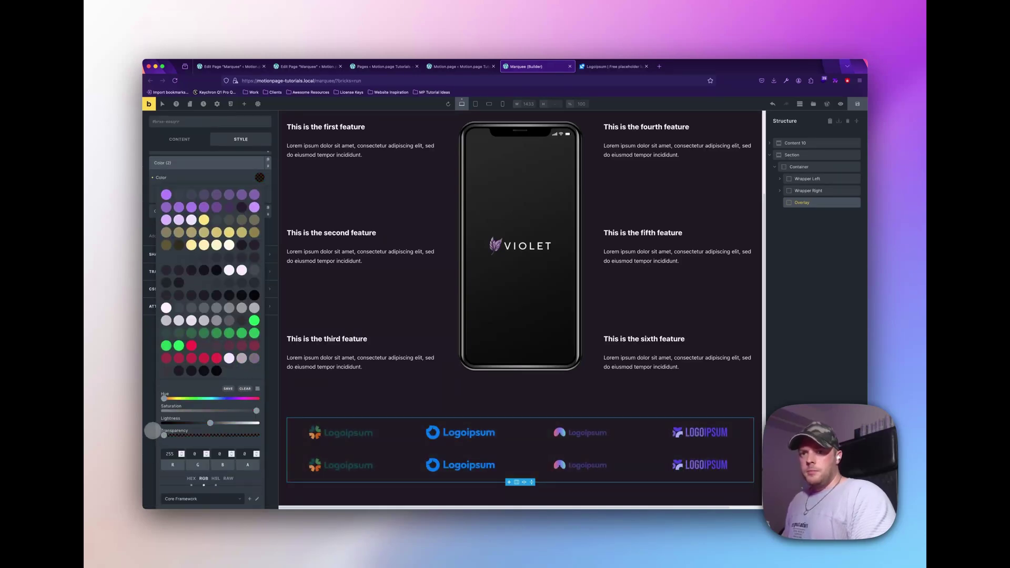
left_click(153, 430)
Set the gradient's first color to the var(--bg-body) swatch
left_click(252, 339)
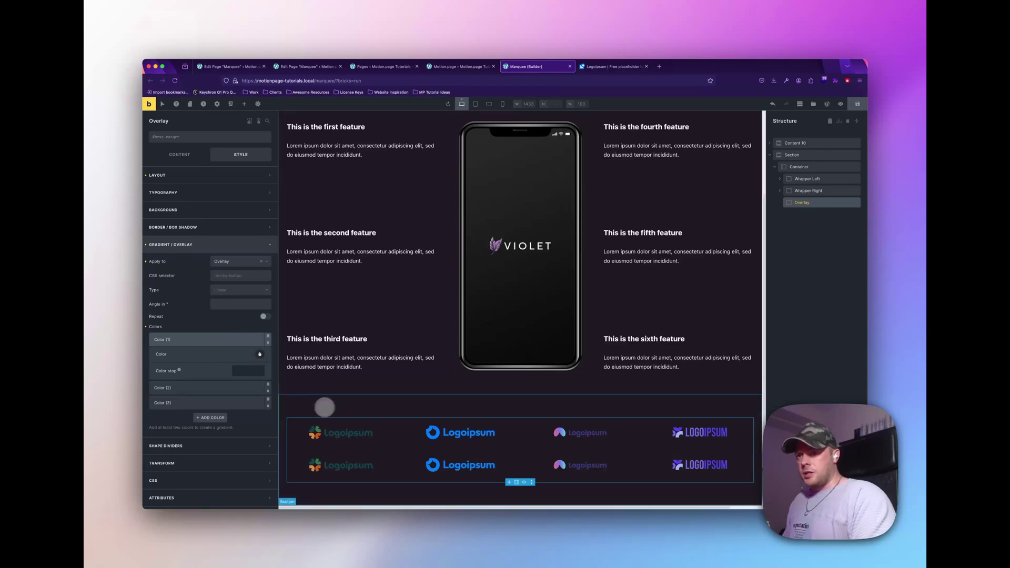
left_click(259, 354)
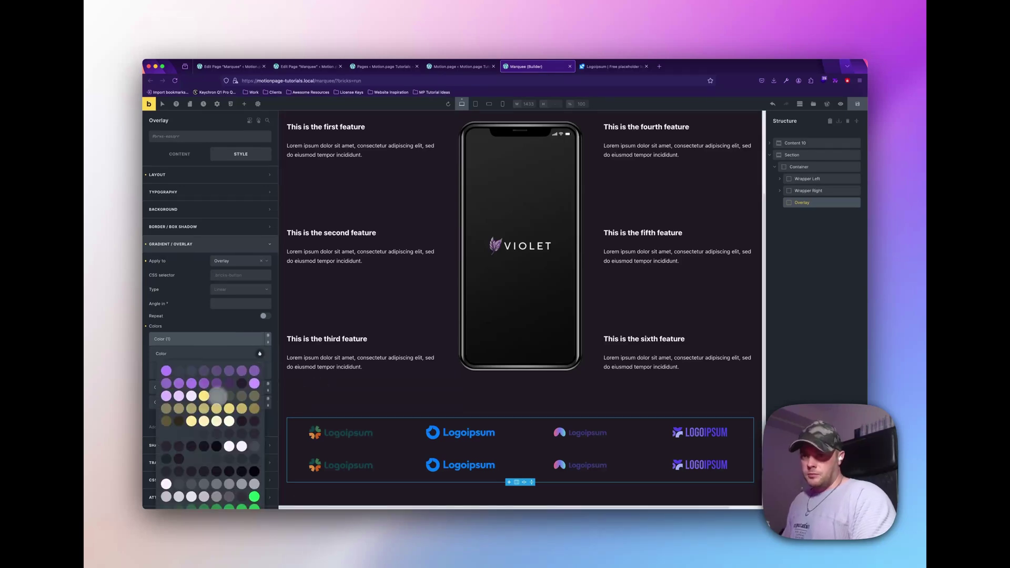
scroll(211, 405, "down", 1)
left_click(241, 397)
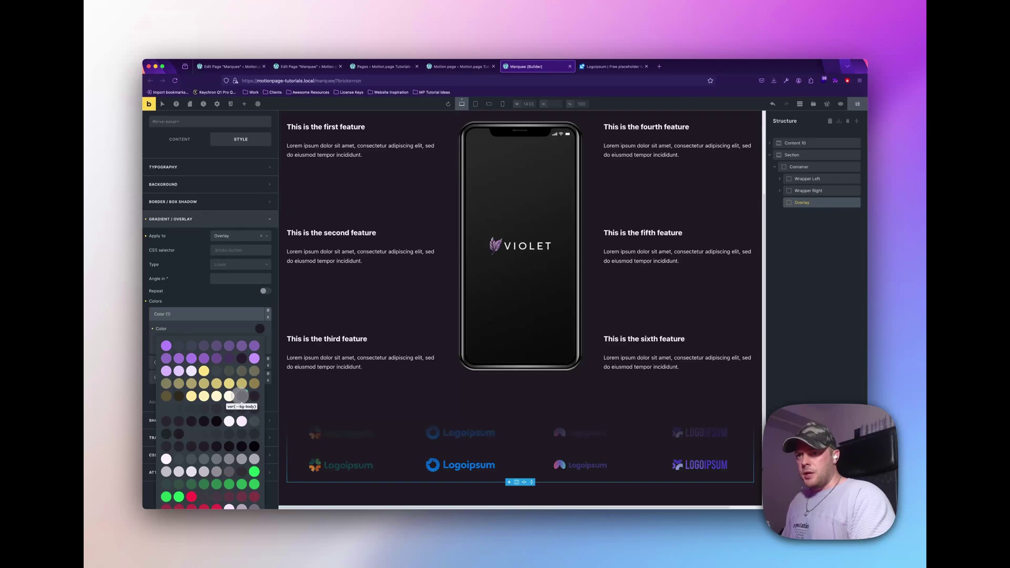
Set the Overlay gradient's third color to the var(--bg-body) swatch
left_click(238, 321)
left_click(220, 387)
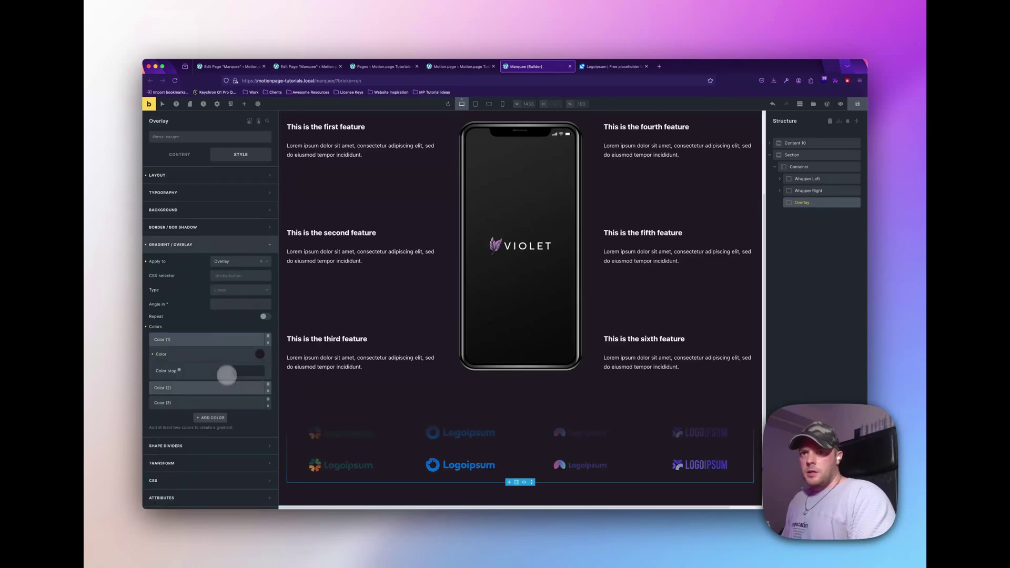
left_click(217, 402)
left_click(259, 383)
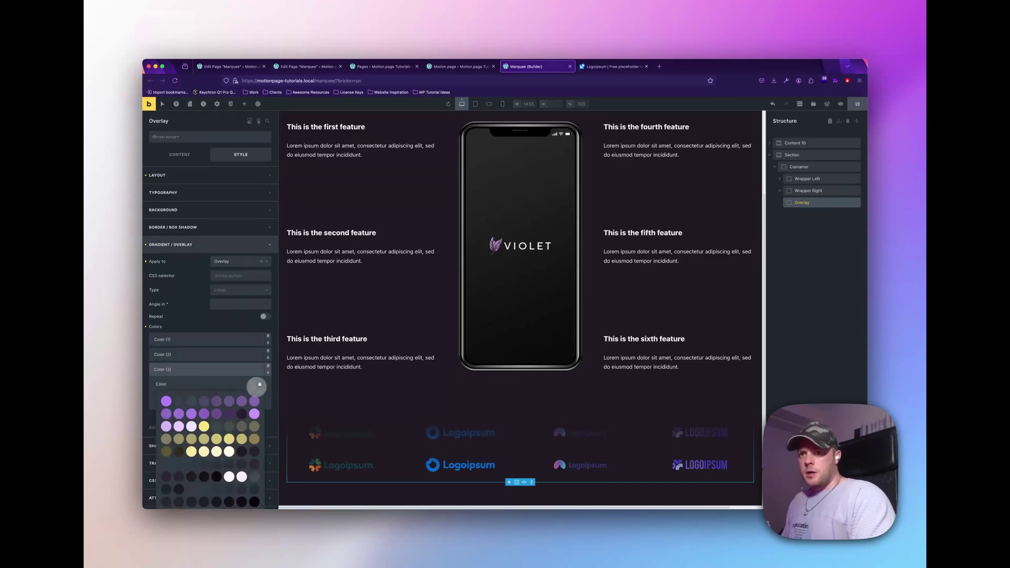
left_click(242, 451)
left_click(232, 327)
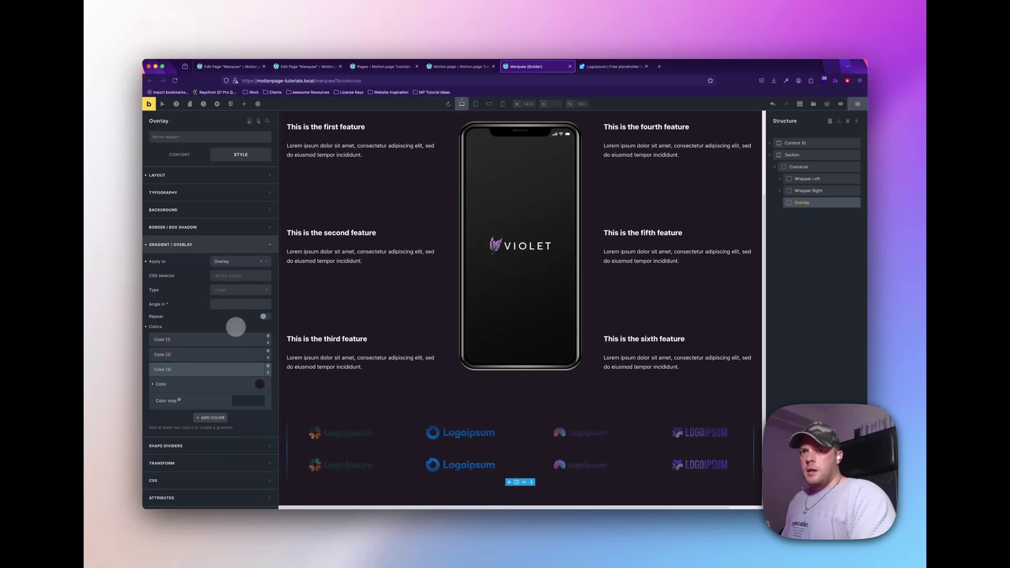
Set the Overlay gradient's angle to 90° and check the faded logo rows on the live Marquee page
left_click(234, 304)
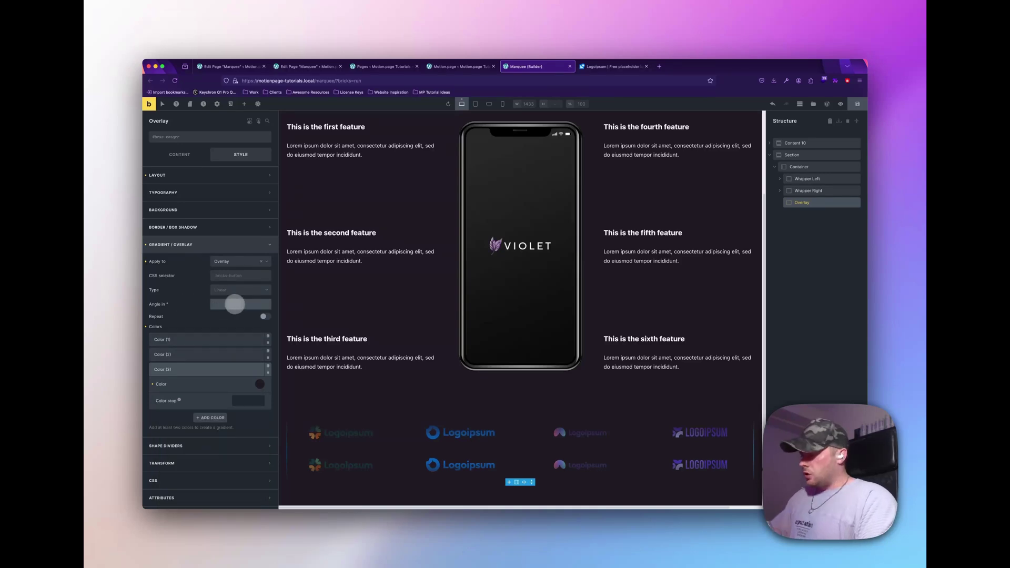
type("90")
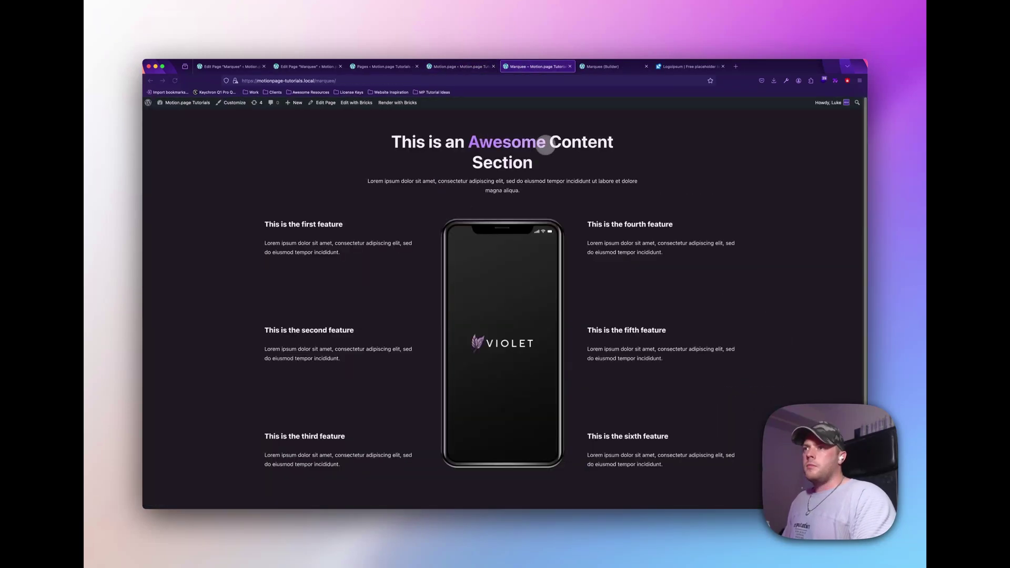
scroll(546, 145, "down", 3)
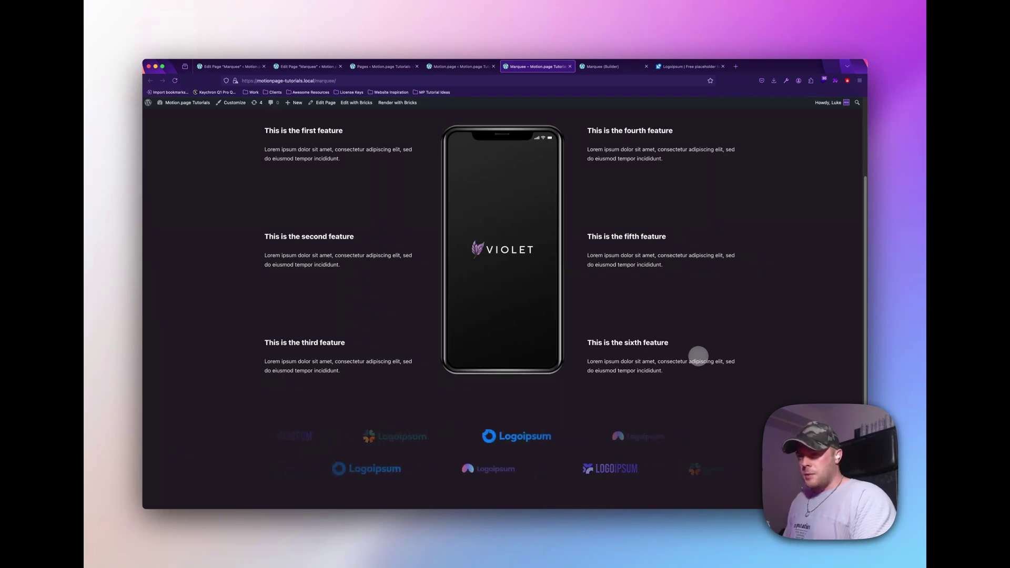
In the Motion.page builder, lengthen the marquee-wrapper-left and marquee-wrapper-right animations to slow both rows, save the timeline, and return to the live page
left_click(457, 66)
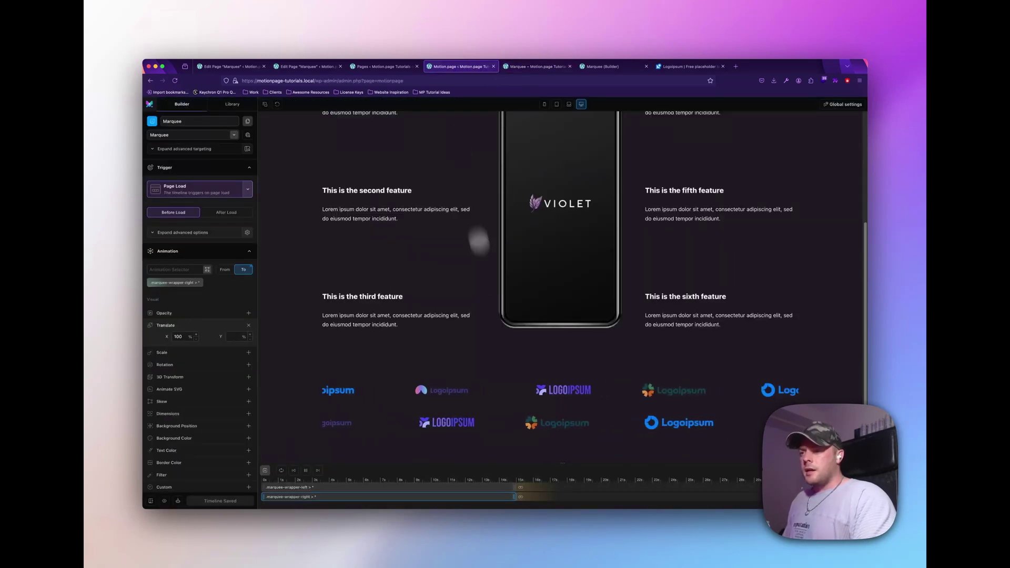
left_click(515, 488)
left_click_drag(516, 487, 685, 487)
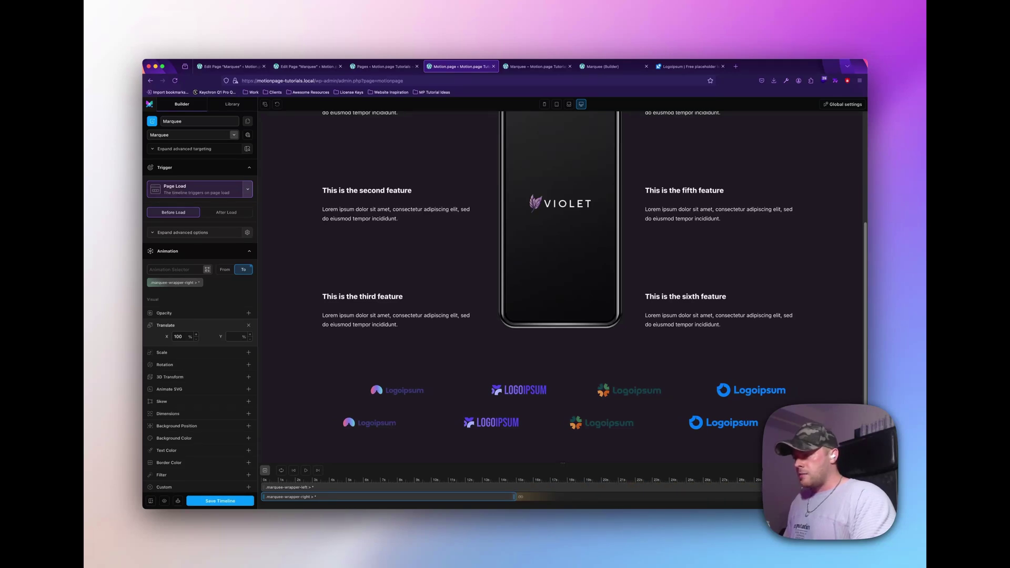
left_click(731, 489)
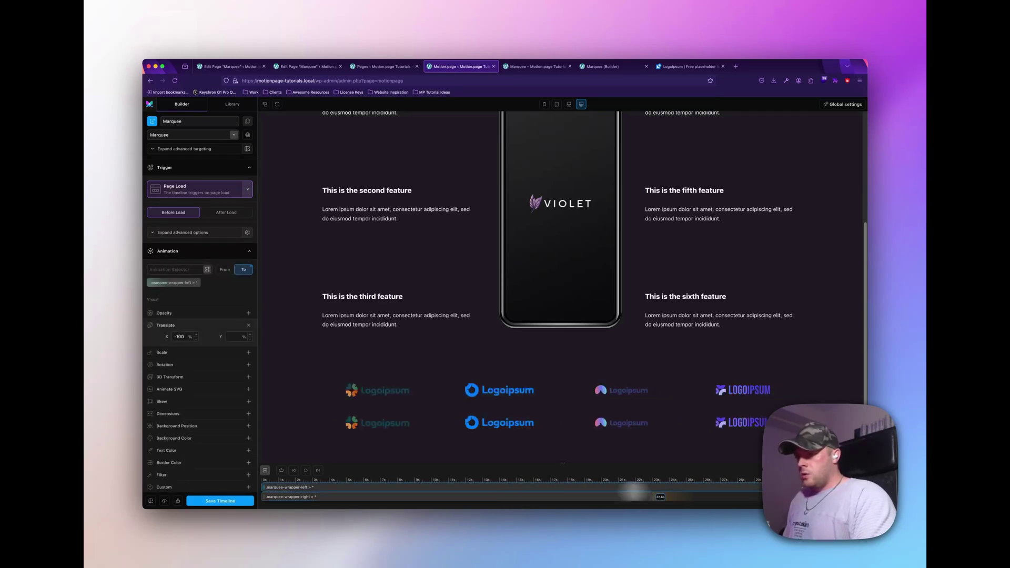
left_click(220, 501)
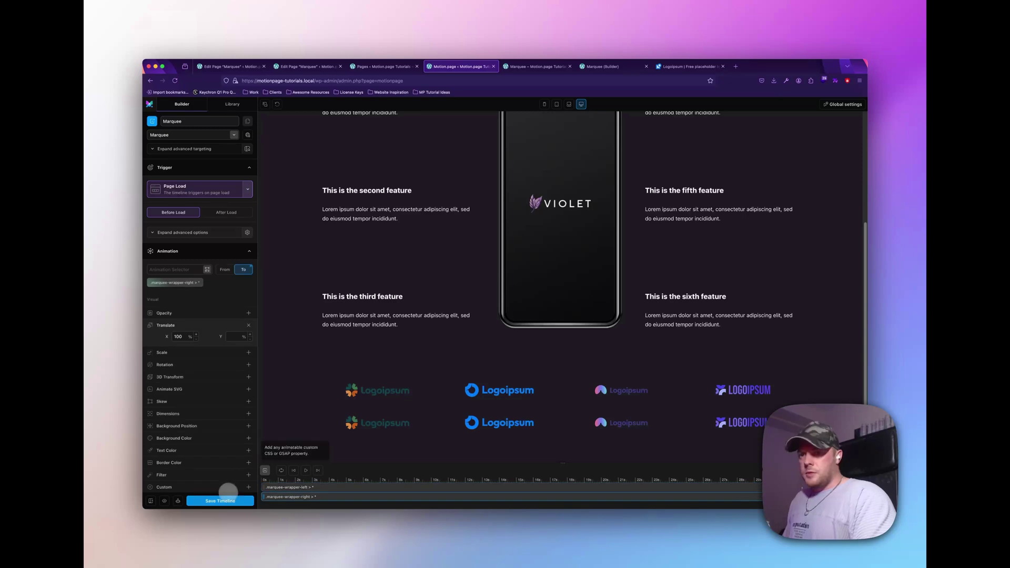
left_click(543, 70)
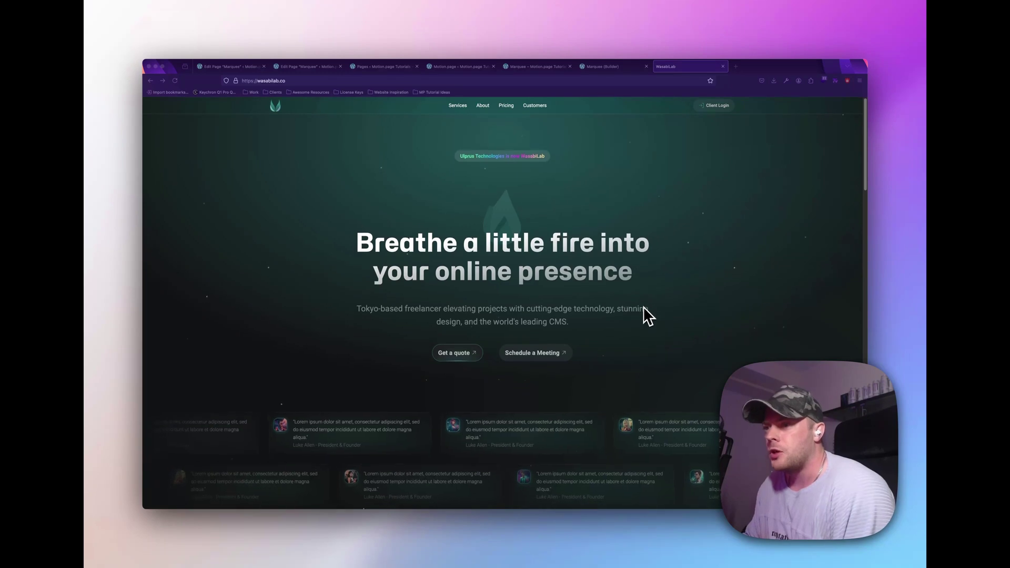
Examine the two scrolling testimonial marquee rows and their faded edges on the wasabilab.co homepage
scroll(643, 307, "down", 5)
scroll(649, 315, "down", 6)
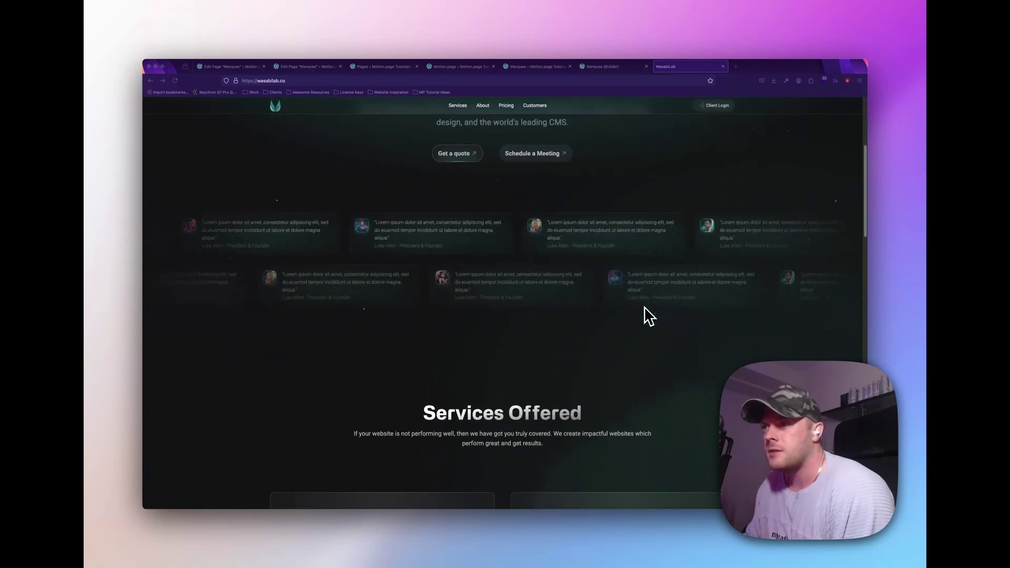
scroll(644, 307, "up", 5)
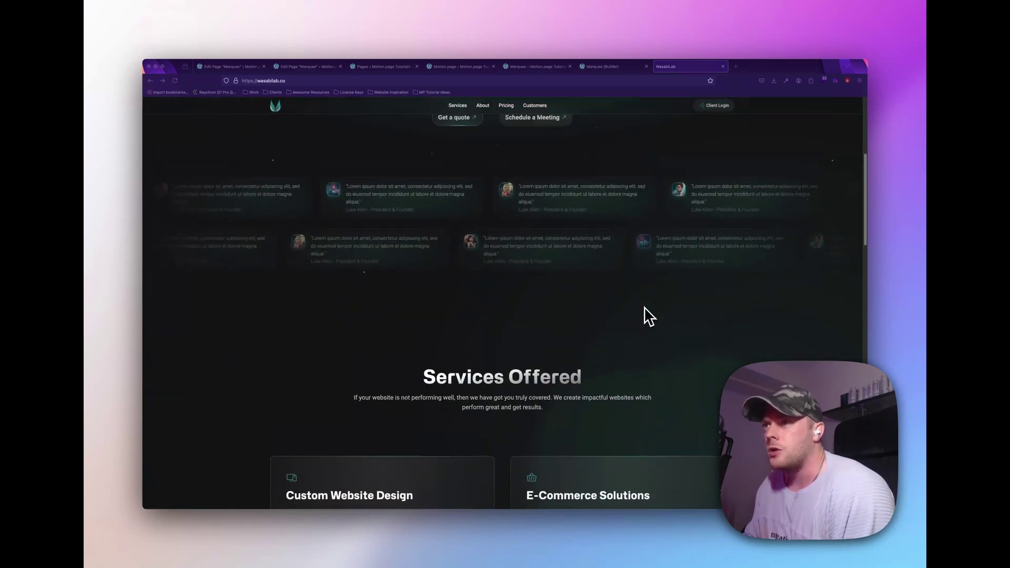
scroll(522, 310, "up", 5)
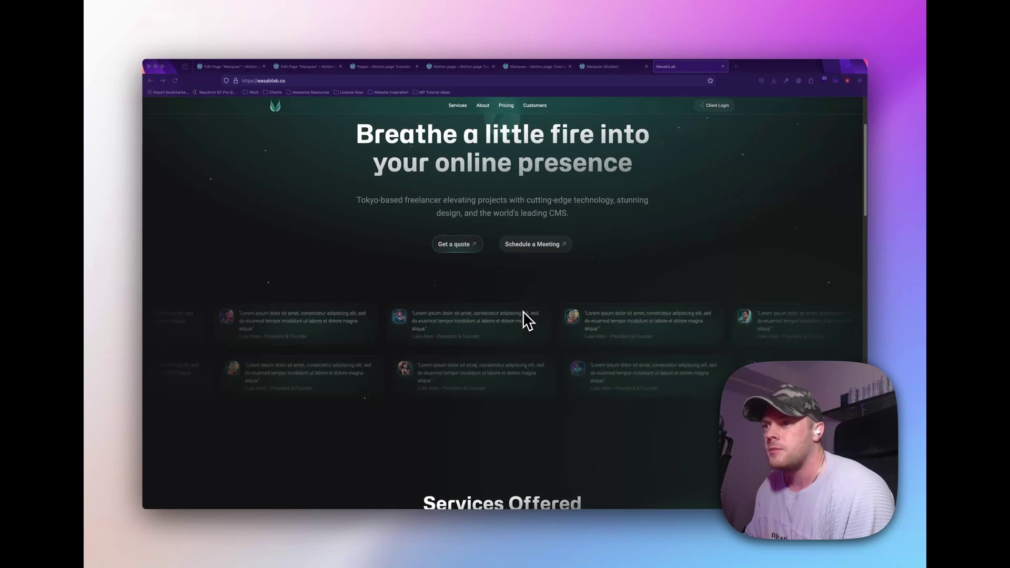
scroll(524, 312, "down", 6)
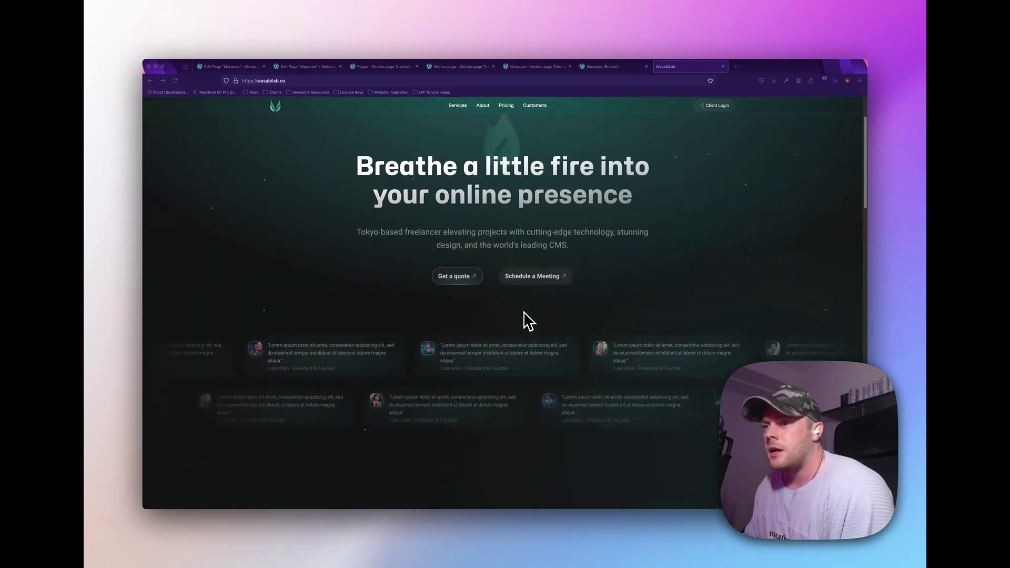
scroll(526, 320, "down", 2)
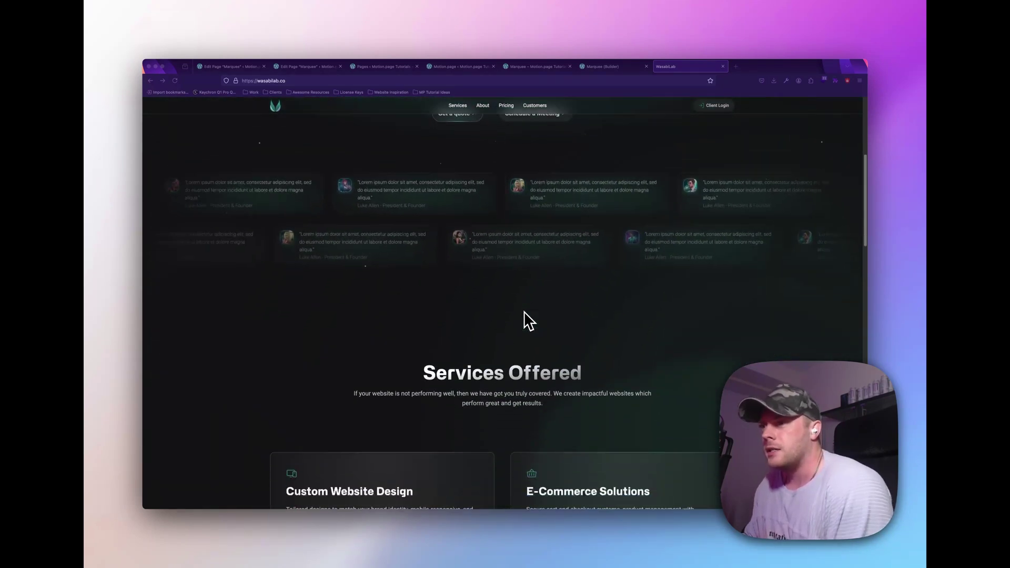
scroll(526, 320, "up", 3)
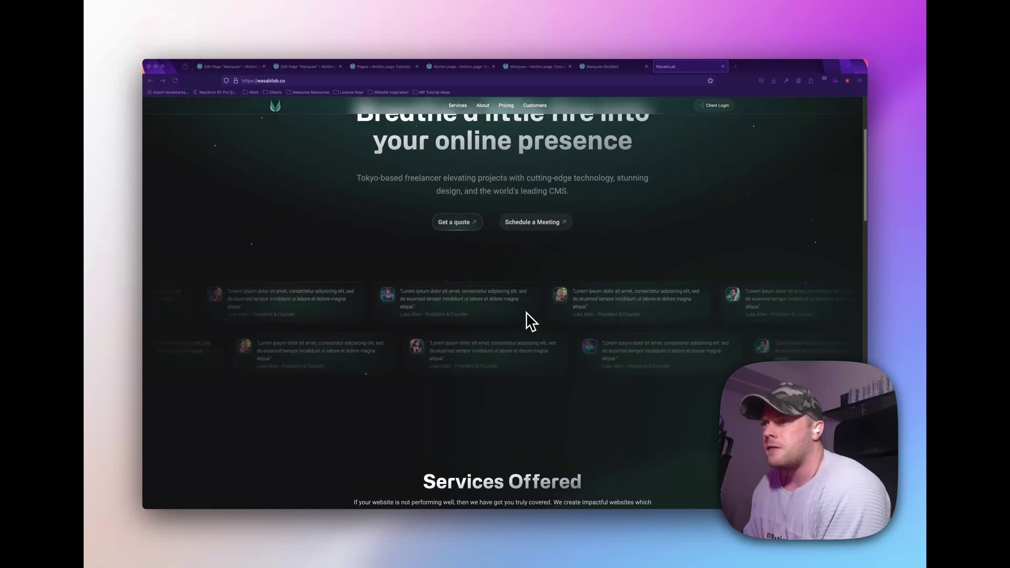
scroll(526, 312, "up", 4)
scroll(526, 312, "down", 2)
scroll(526, 312, "down", 3)
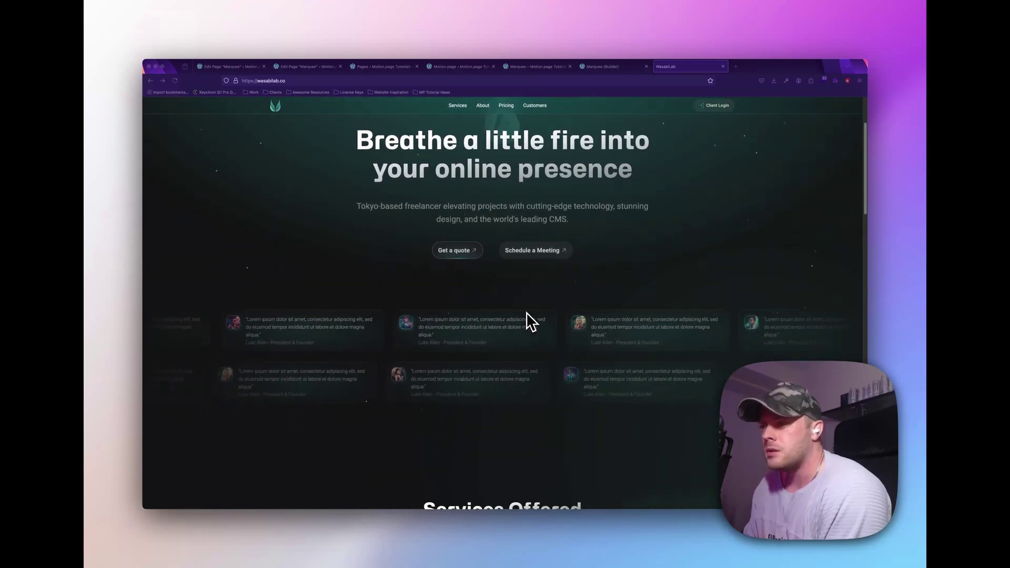
scroll(526, 316, "down", 1)
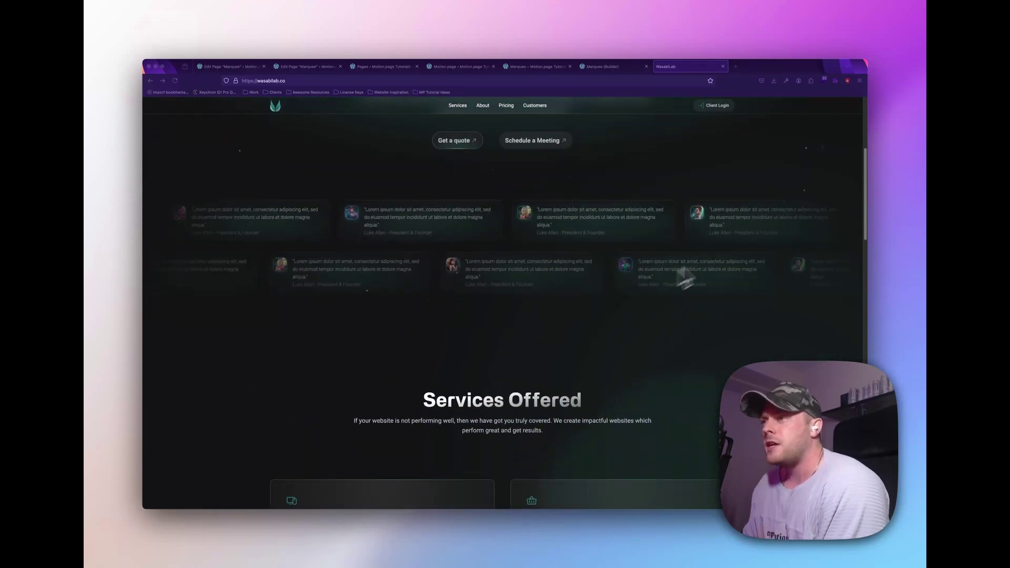